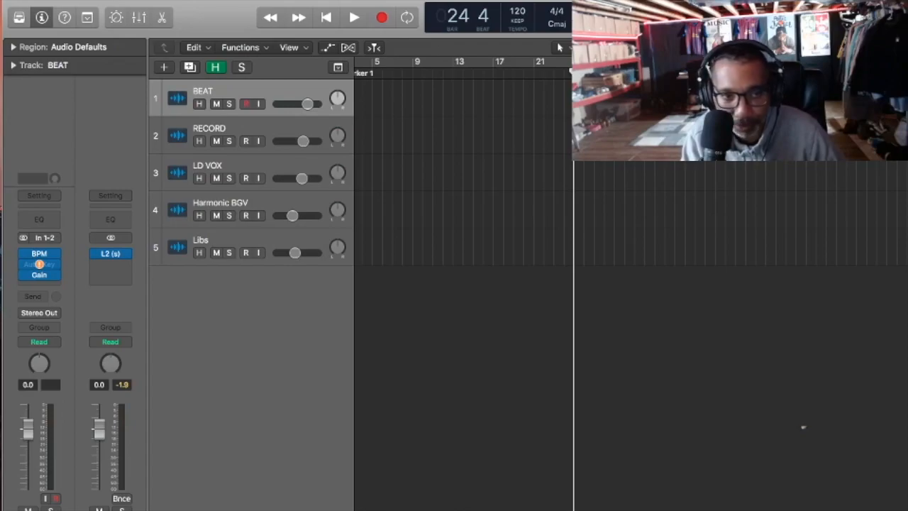
Create one software instrument track with the Default Patch below the BEAT track and close the Library
left_click(505, 209)
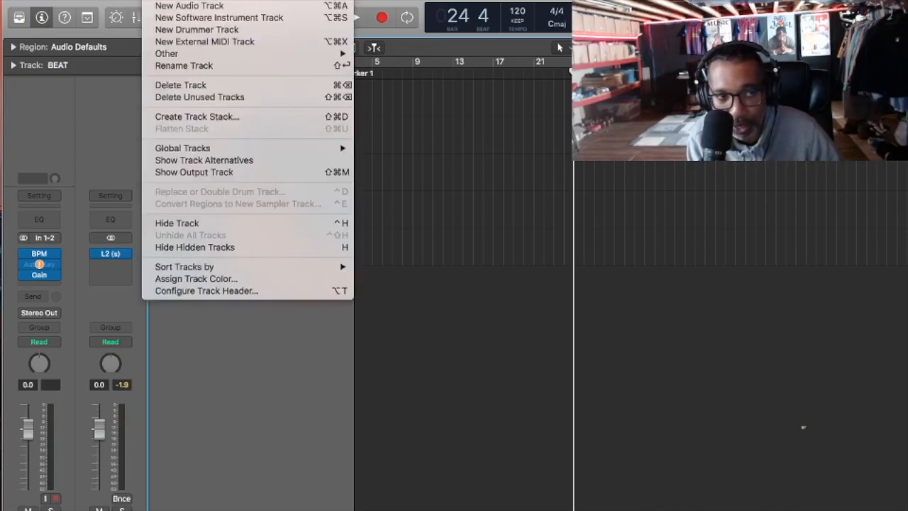
left_click(175, 3)
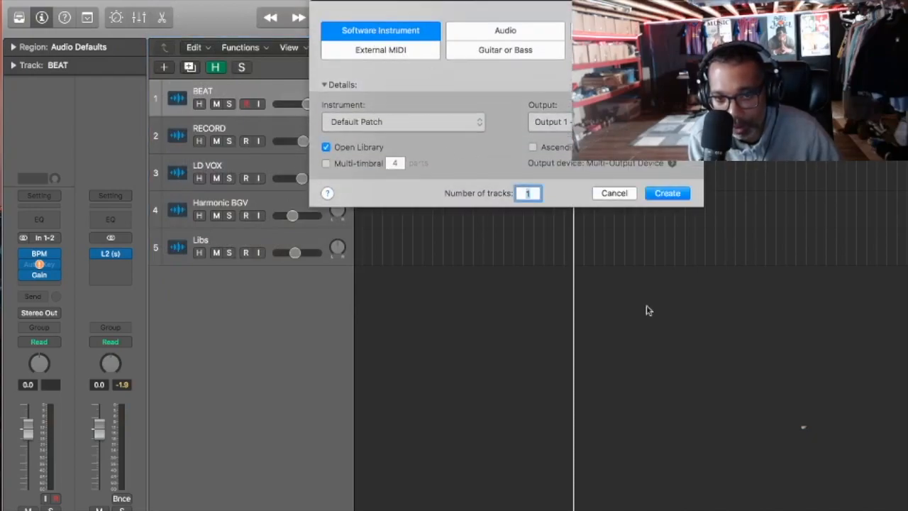
left_click(667, 193)
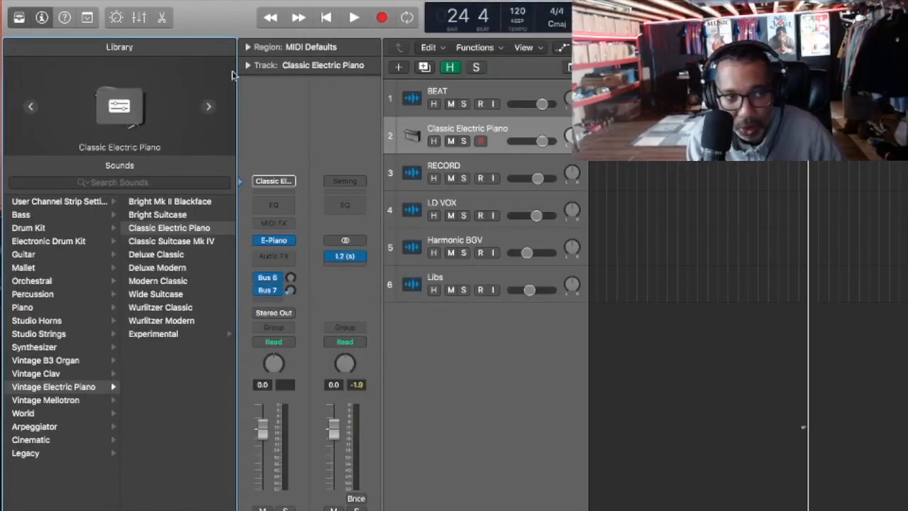
left_click(19, 18)
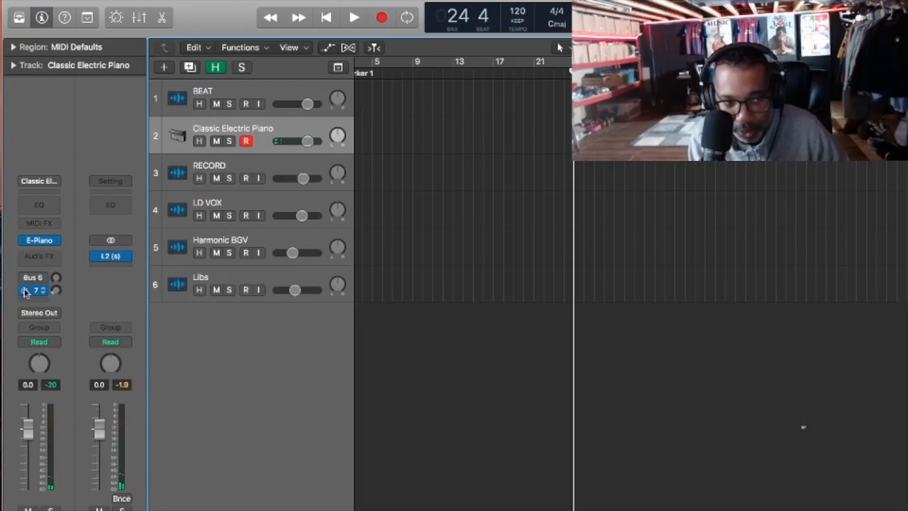
Load Nexus in stereo as the new track's instrument and choose the Nexus Grandpiano preset from the Piano category
left_click(52, 241)
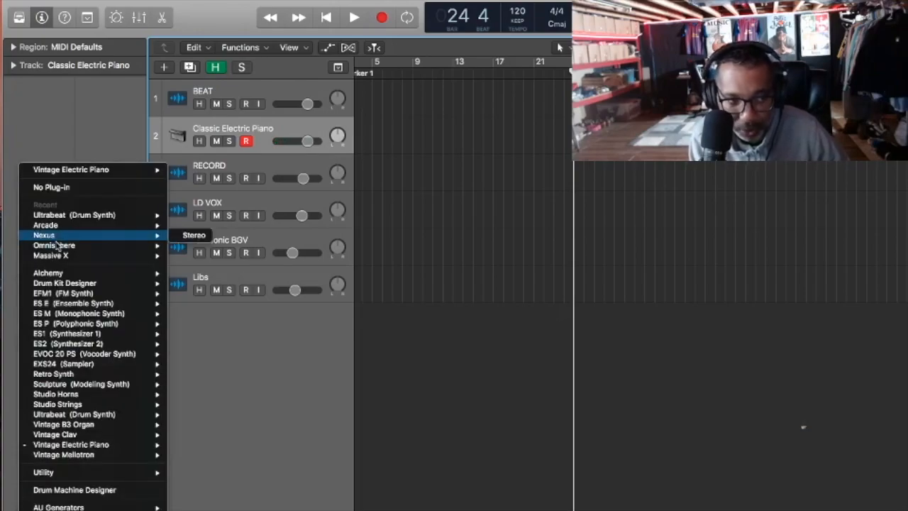
mouse_move(116, 238)
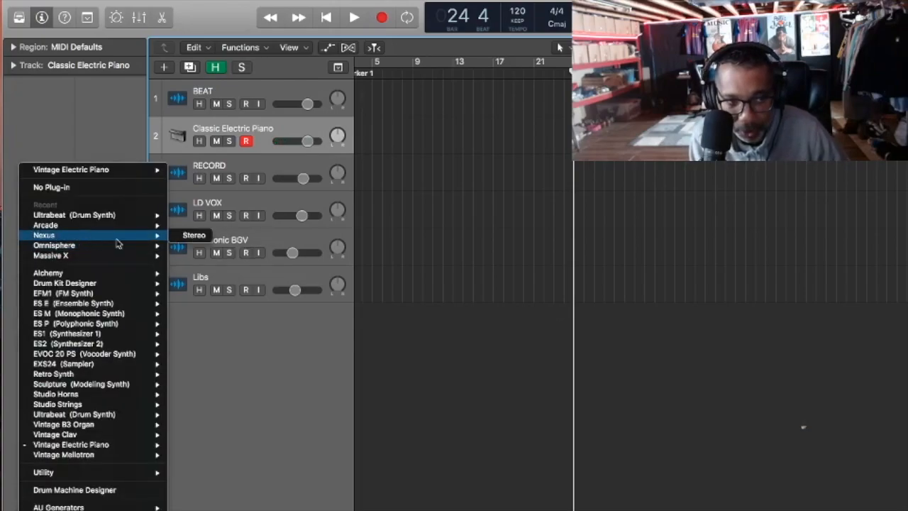
left_click(184, 237)
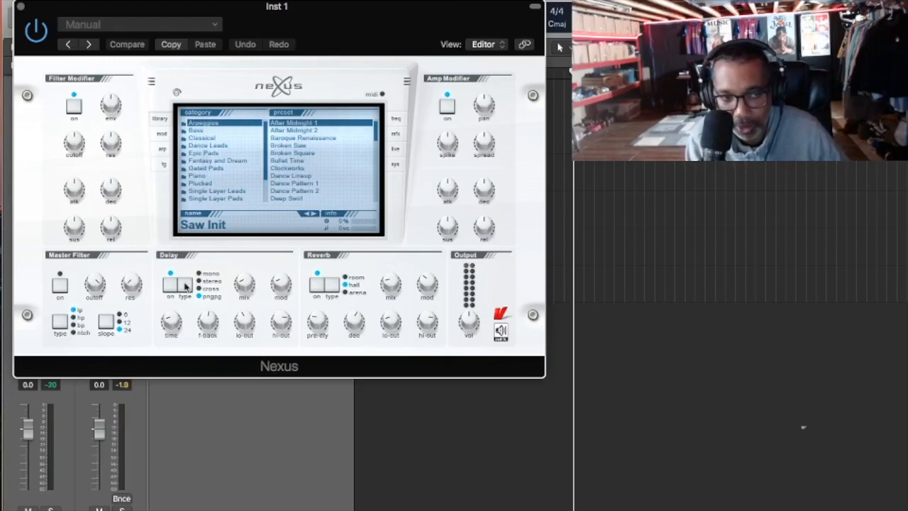
left_click(203, 176)
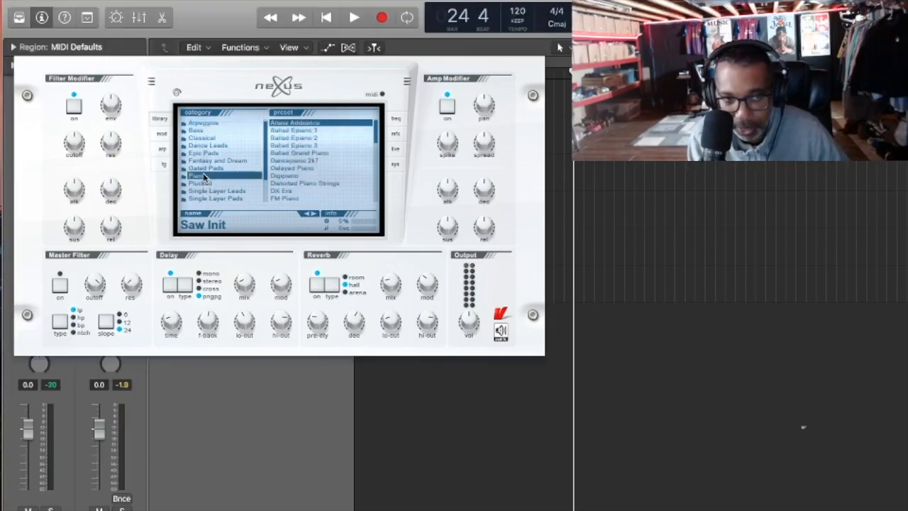
left_click_drag(374, 139, 376, 172)
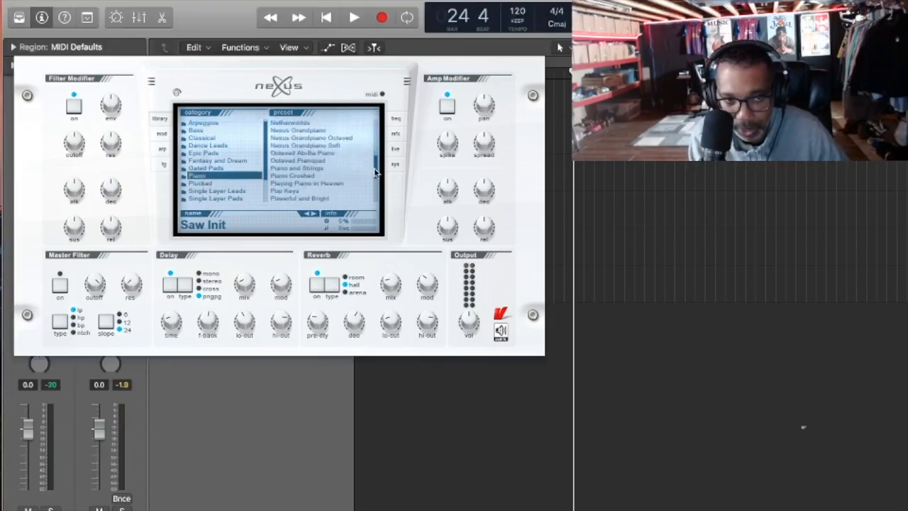
left_click(314, 130)
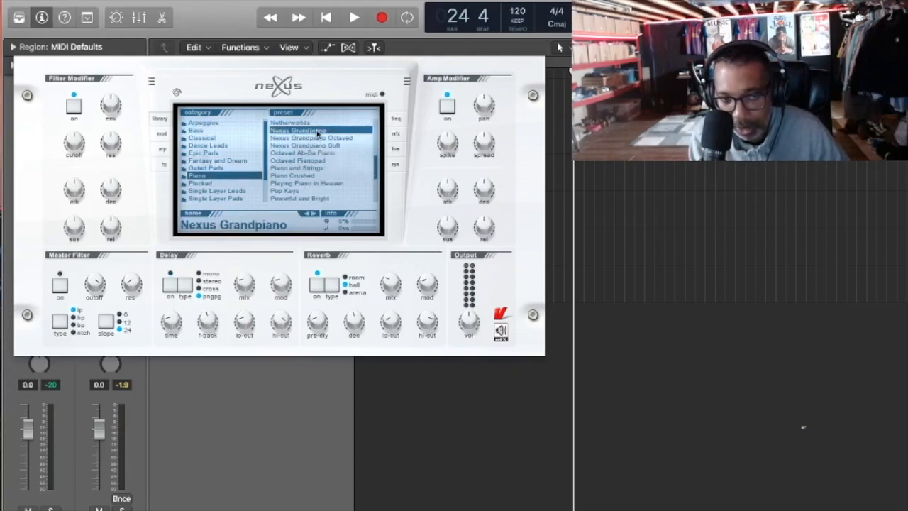
left_click(57, 46)
left_click(22, 7)
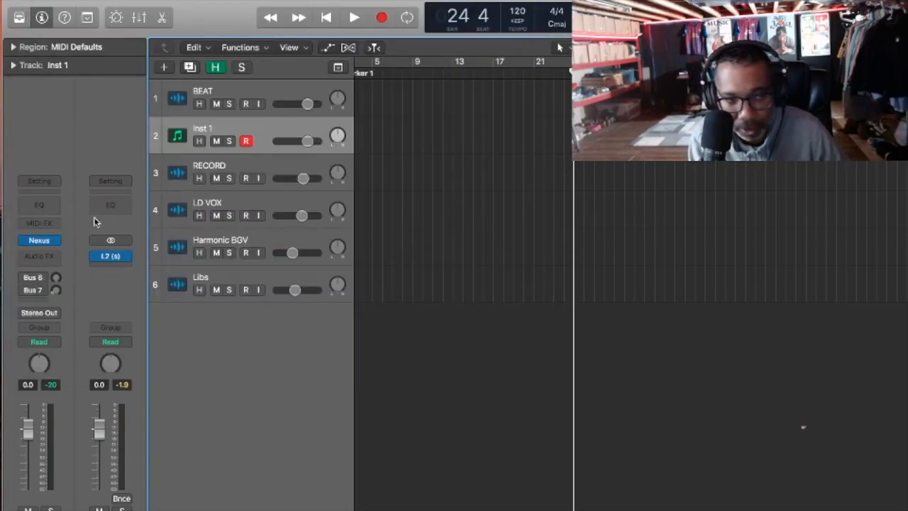
Rename the new instrument track to "piano"
double_click(213, 129)
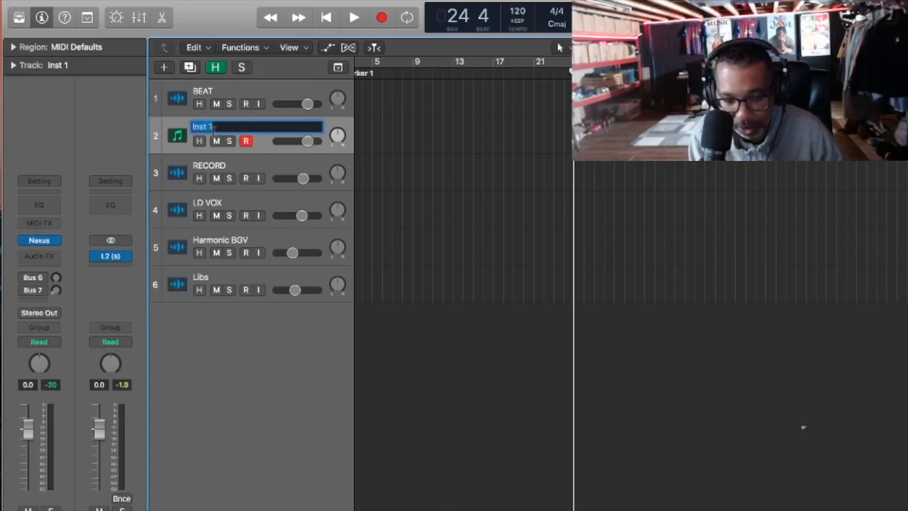
type("pia")
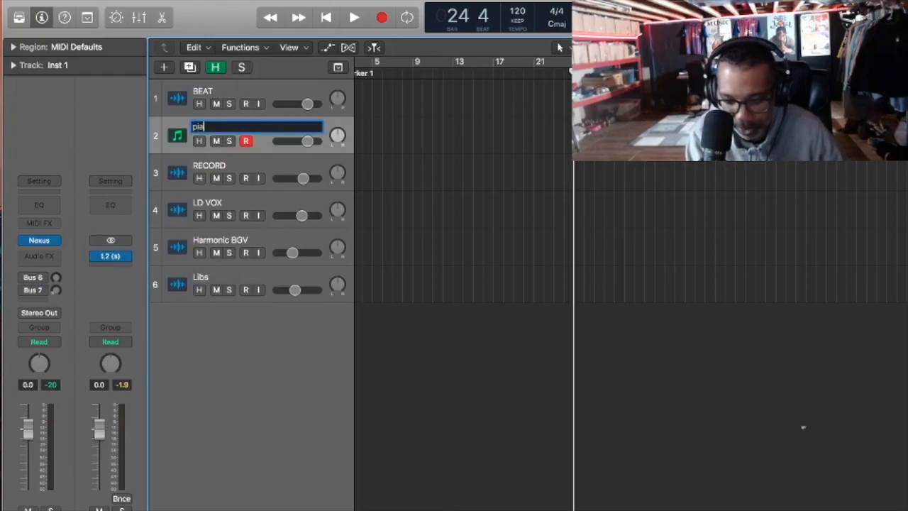
type("no")
key("Return")
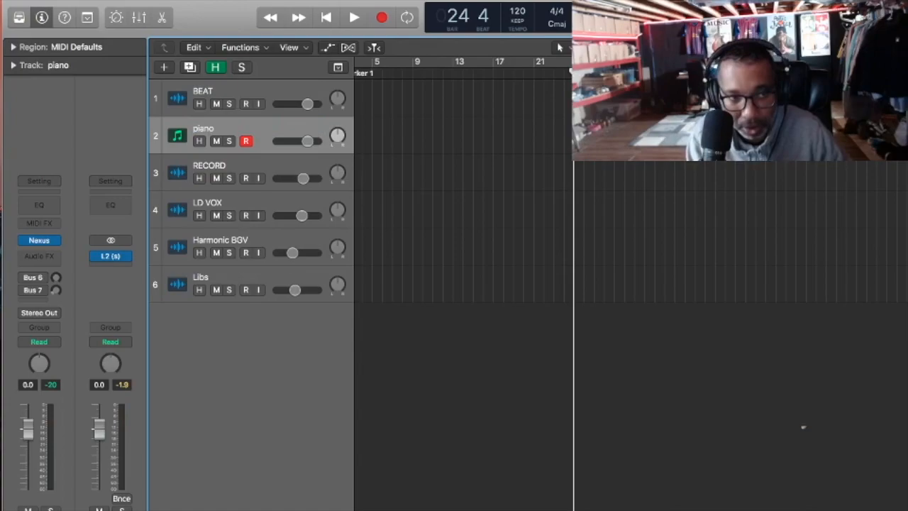
Insert a stereo Channel EQ as an audio effect on the piano track
left_click(54, 259)
mouse_move(101, 282)
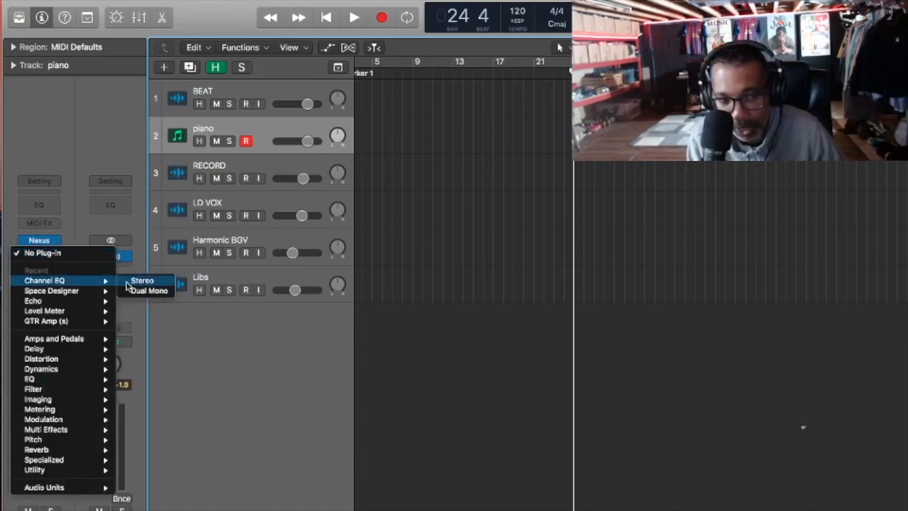
left_click(129, 282)
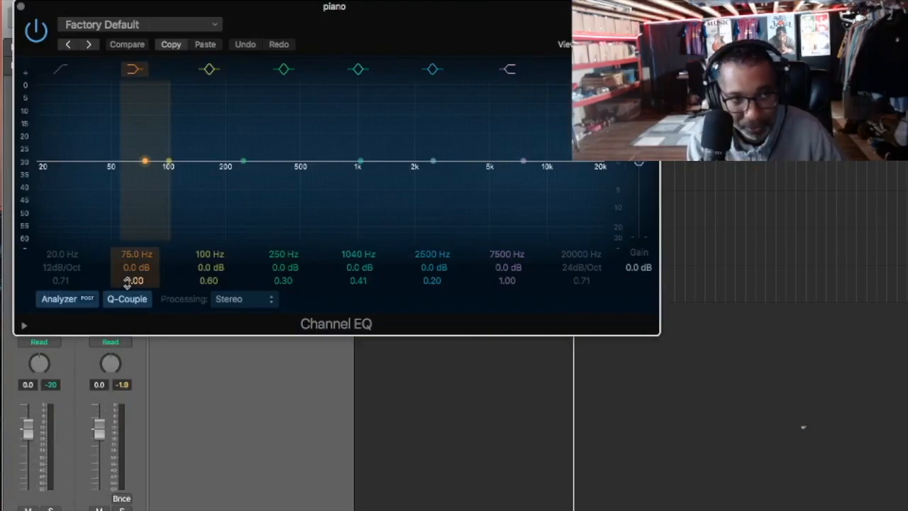
Set the piano EQ's low cut to about 182 Hz at 48 dB/Oct and its high cut to about 2100 Hz
left_click(61, 76)
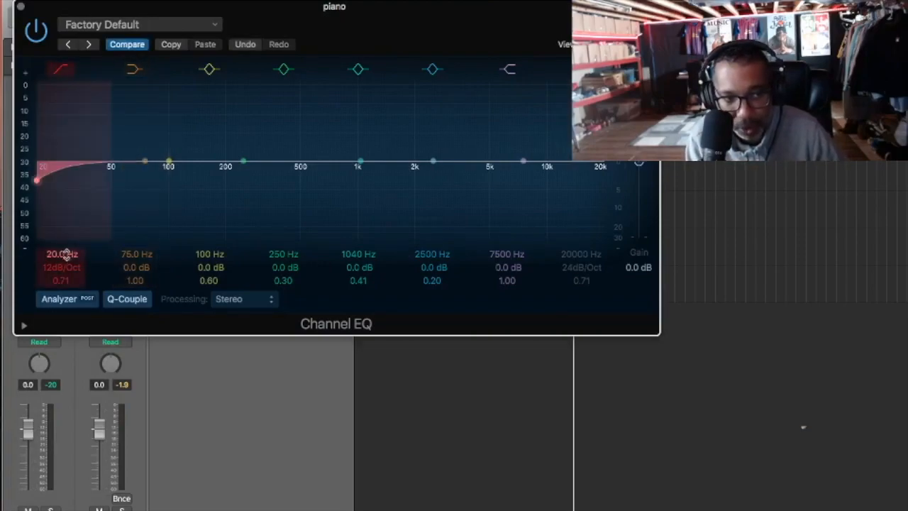
left_click_drag(62, 268, 62, 234)
mouse_move(42, 193)
left_mouse_down()
mouse_move(40, 181)
mouse_move(232, 186)
left_mouse_up()
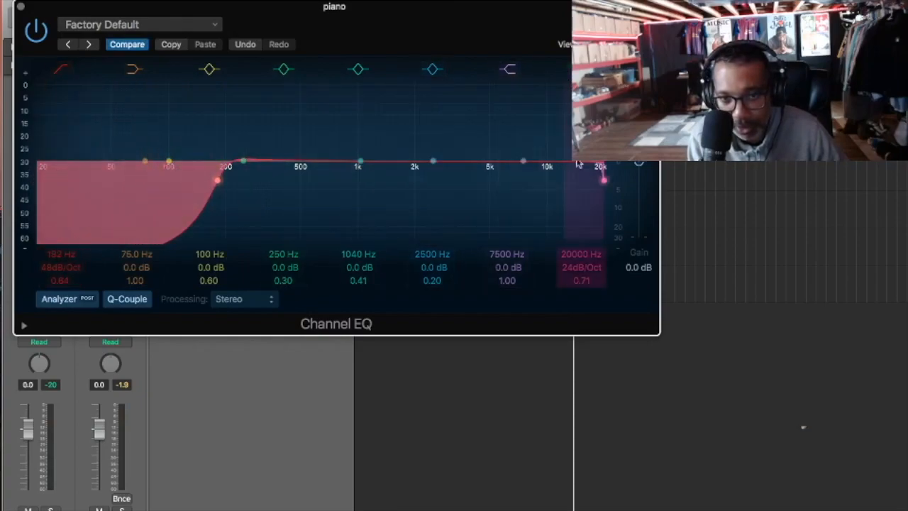
left_click_drag(604, 179, 403, 184)
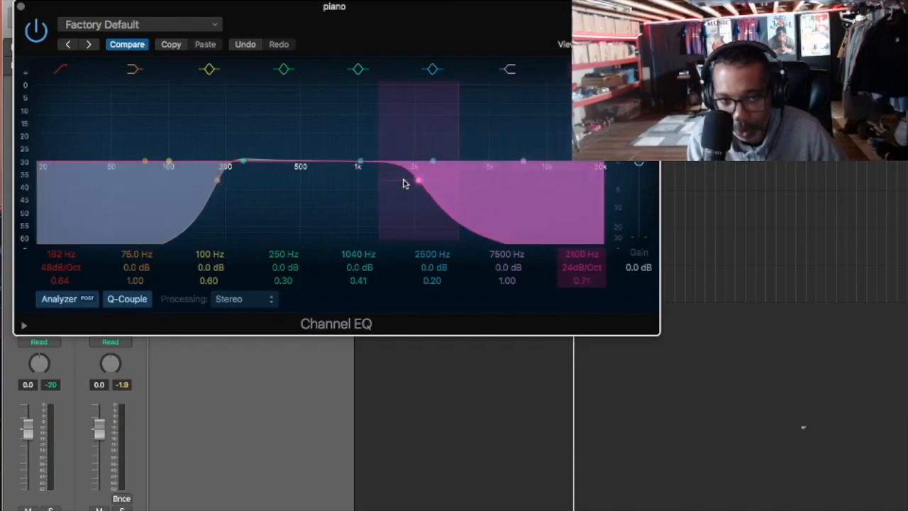
left_click(22, 7)
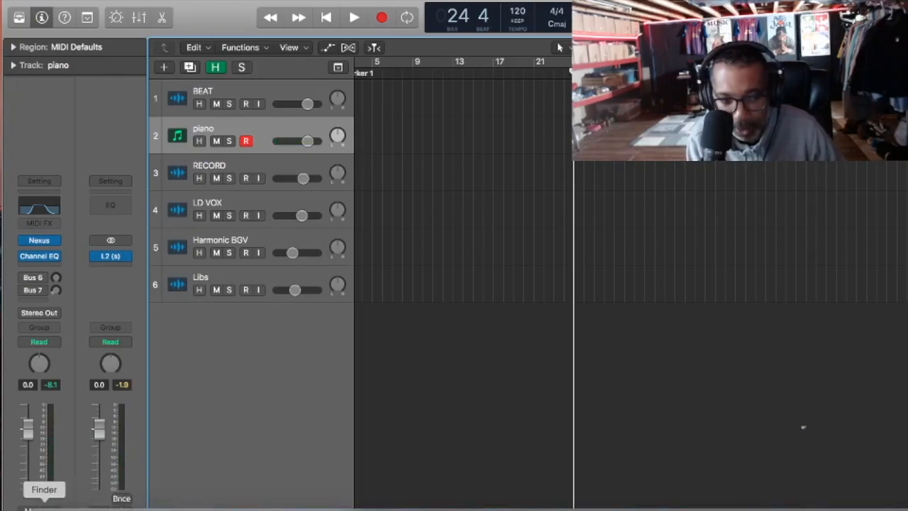
Switch to Finder and locate the unison midi pack folder on the Drum Kits And Sessions drive
left_click(44, 506)
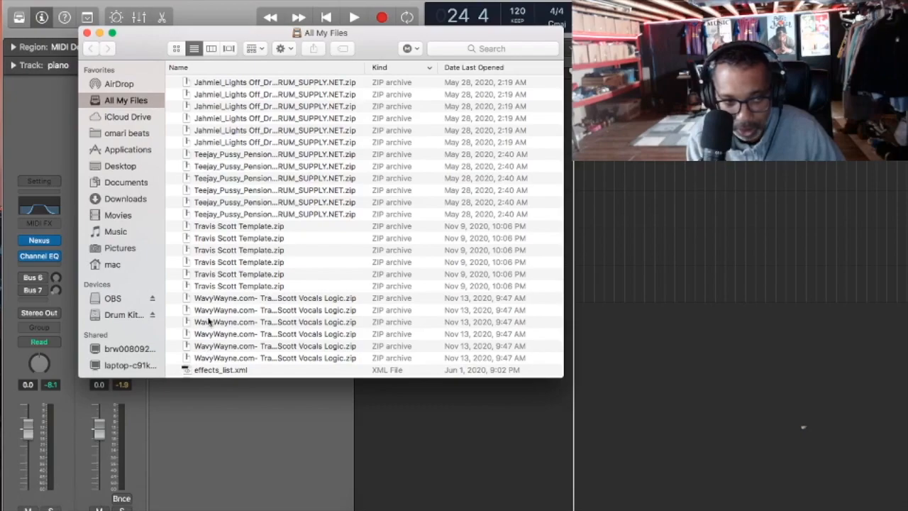
left_click(128, 317)
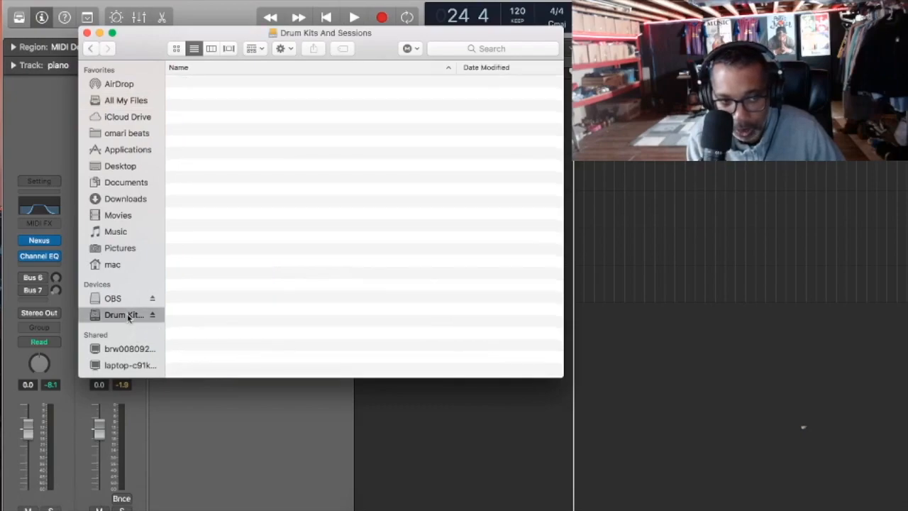
left_click(198, 289)
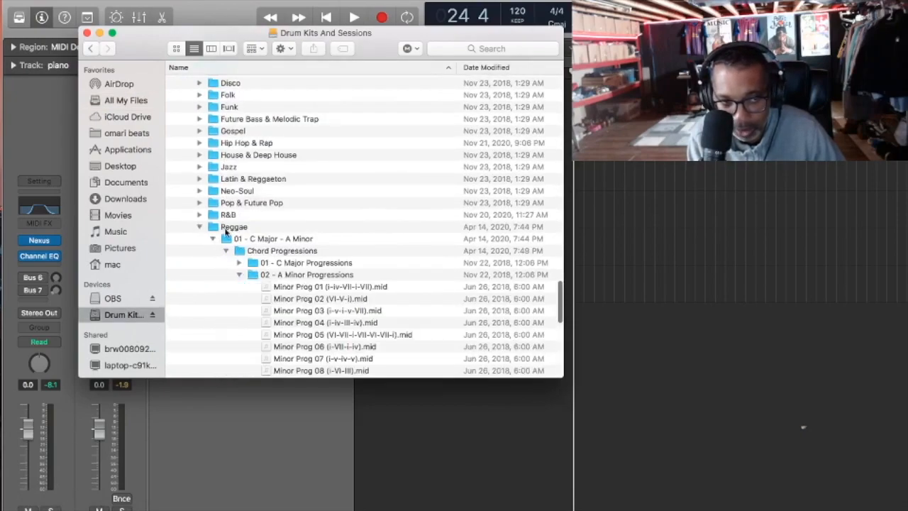
left_click(240, 193)
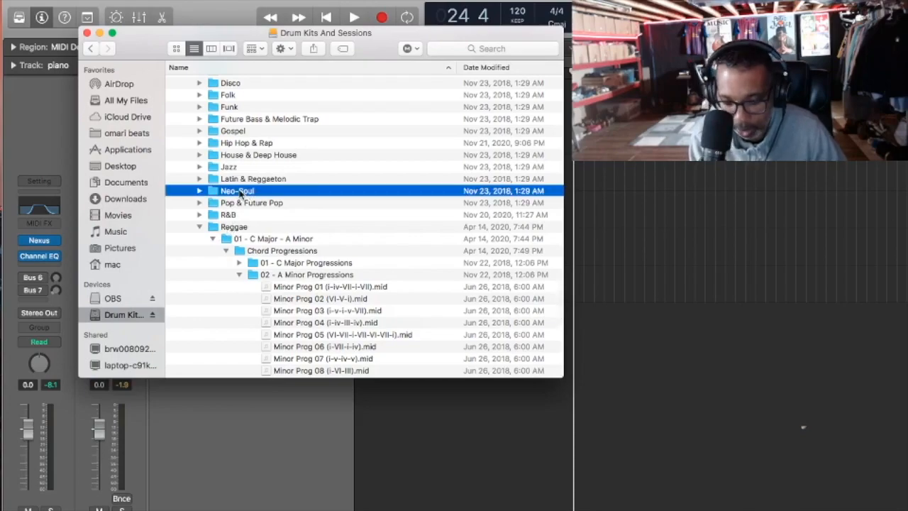
key("Up")
key("Up")
key("Up")
key("Up")
key("Up")
key("Up")
key("Up")
key("Up")
key("Up")
key("Up")
key("Up")
key("Up")
key("Up")
key("Up")
key("Up")
key("Up")
key("Up")
key("Up")
key("Up")
key("Up")
key("Up")
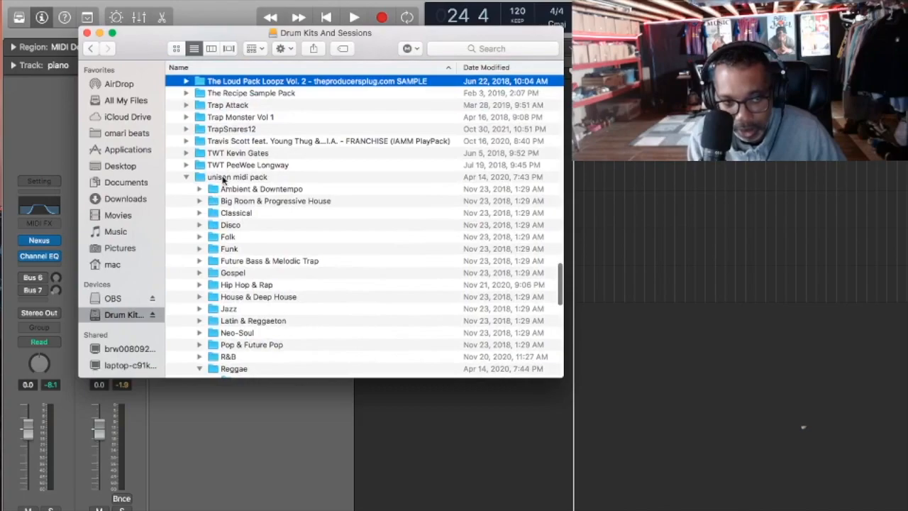
left_click(223, 179)
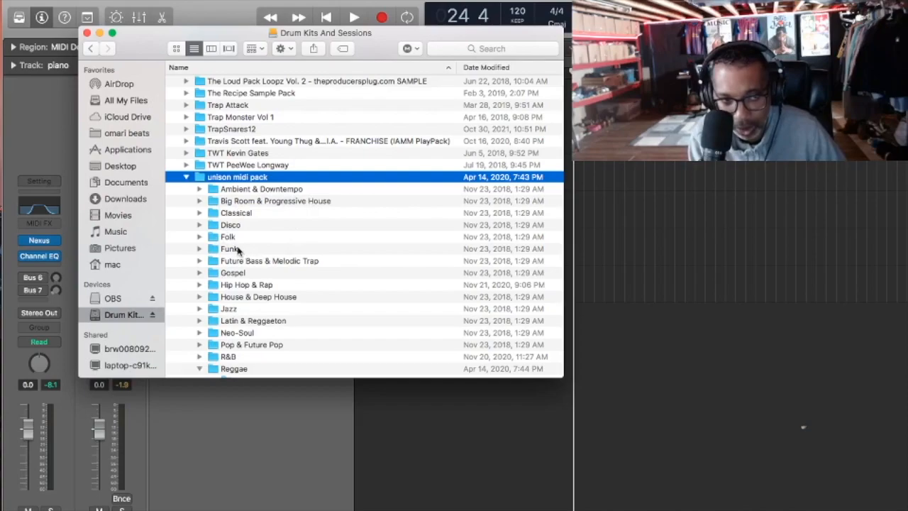
Find the 02 - A Minor Progressions folder within the unison midi pack's Reggae chord progressions
key("Down")
key("Down")
key("Down")
key("Down")
key("Down")
key("Down")
key("Down")
key("Down")
key("Down")
key("Down")
key("Down")
key("Down")
key("Down")
key("Down")
key("Down")
key("Down")
key("Down")
key("Down")
key("Down")
key("Down")
key("Down")
key("Down")
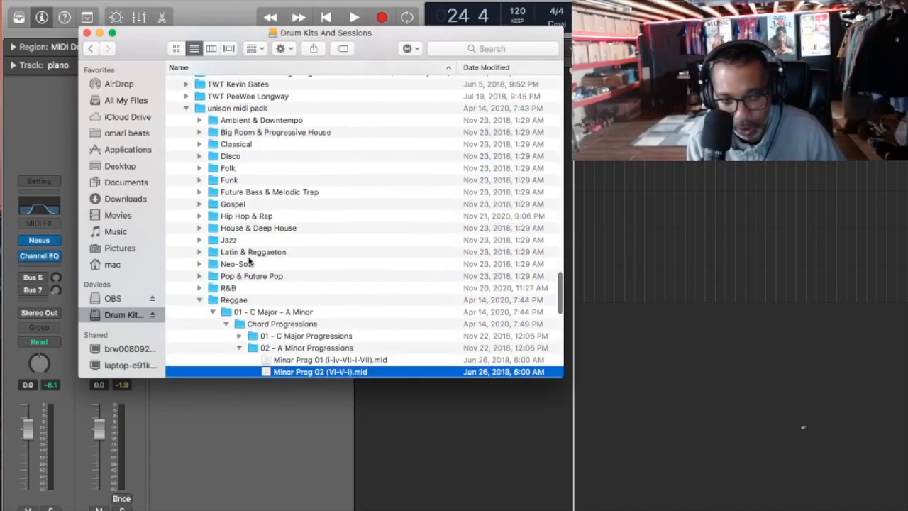
left_click(242, 301)
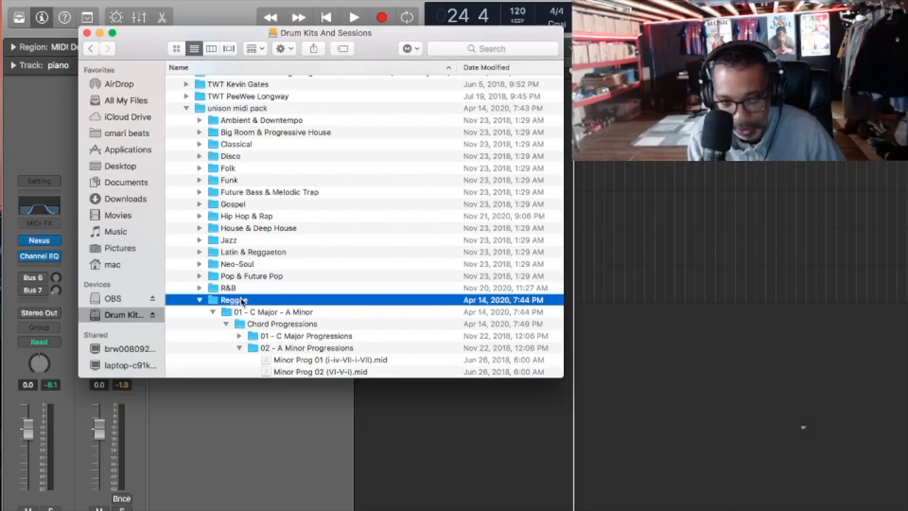
left_click(294, 351)
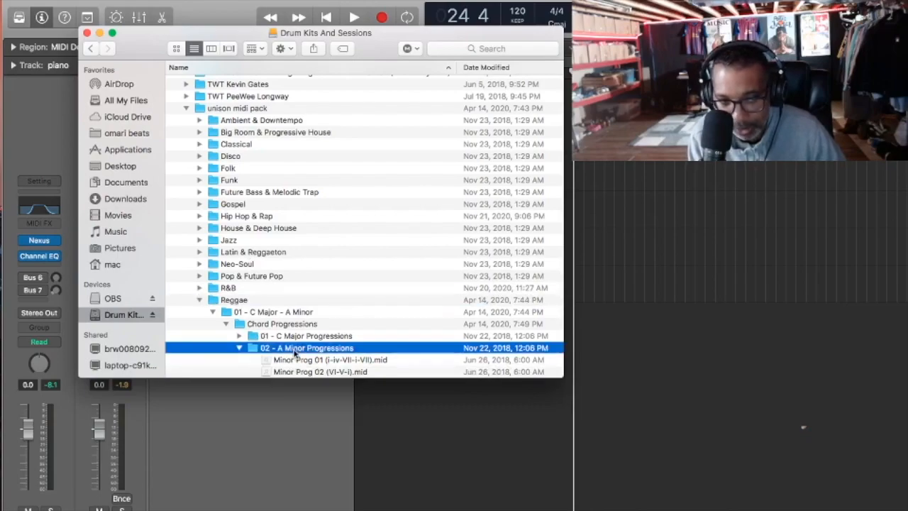
Place Minor Prog 01 (i-iv-VII-i-VII).mid from the A minor progressions on the piano track at bar 1
key("Down")
key("Down")
key("Down")
key("Down")
key("Down")
key("Down")
key("Down")
key("Down")
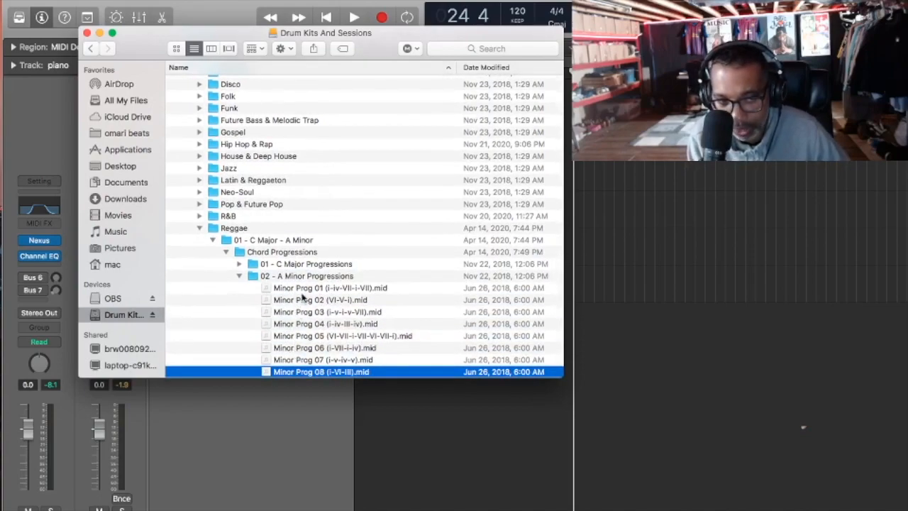
left_click(303, 289)
left_click_drag(155, 39, 637, 76)
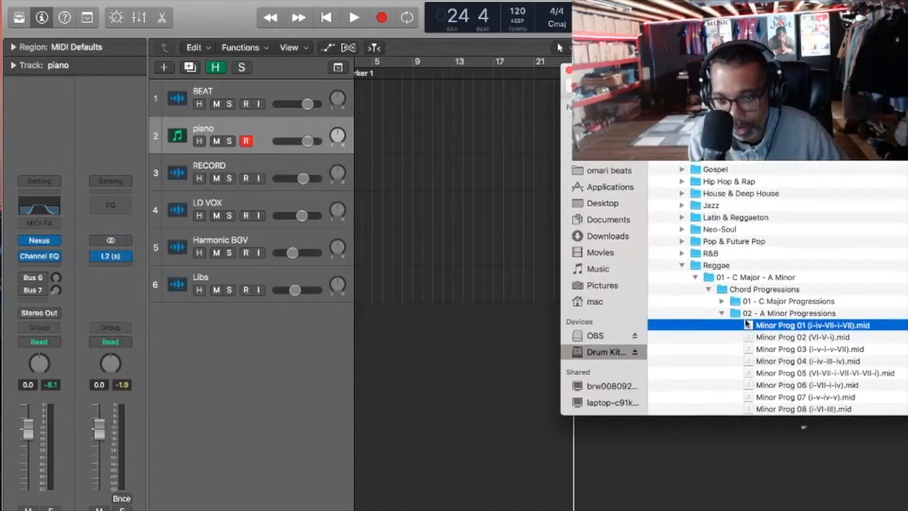
left_click_drag(772, 328, 359, 142)
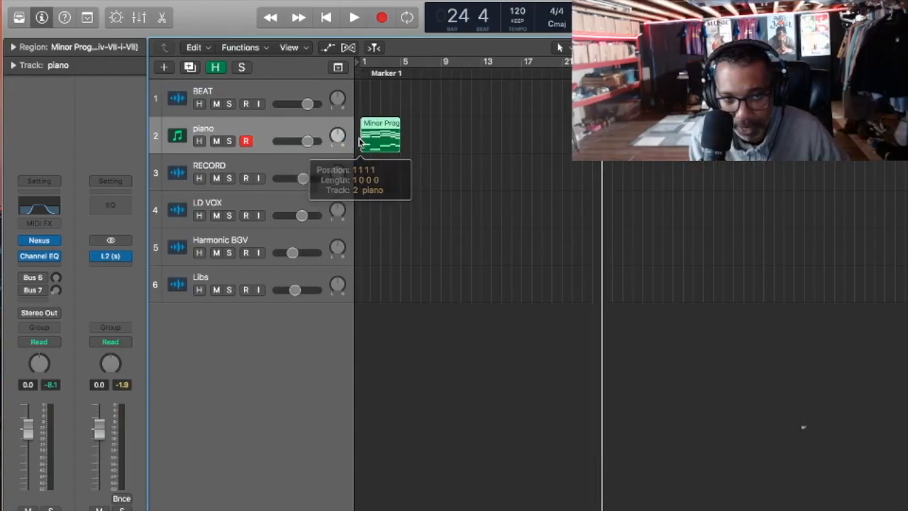
left_click(381, 97)
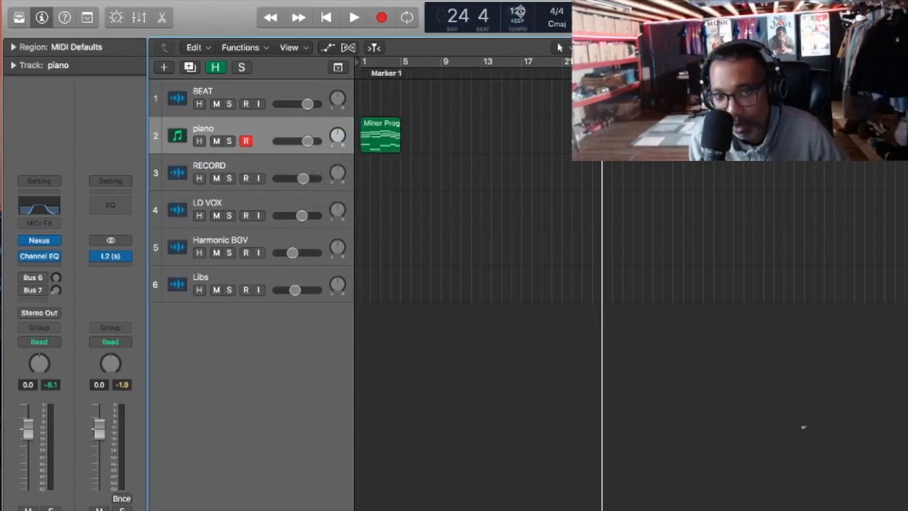
Set the project tempo to 100 BPM
left_click_drag(518, 11, 518, 37)
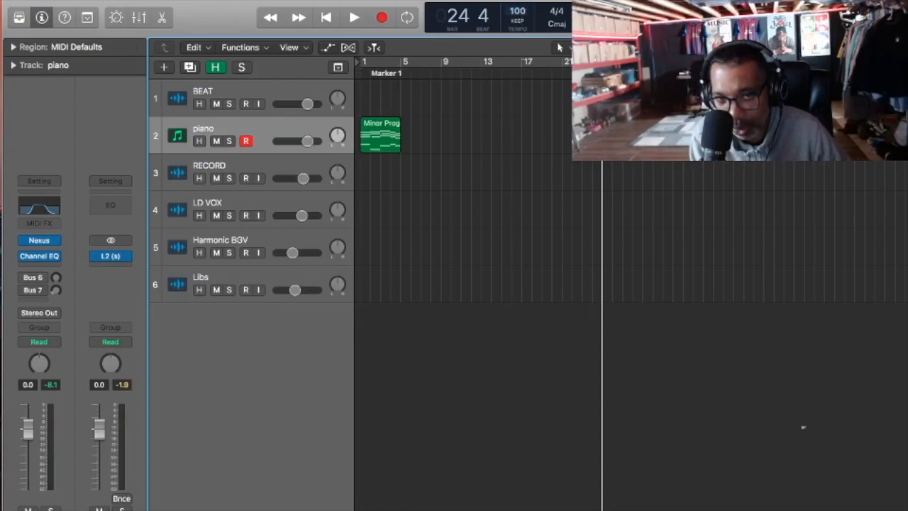
left_click_drag(518, 57, 499, 53)
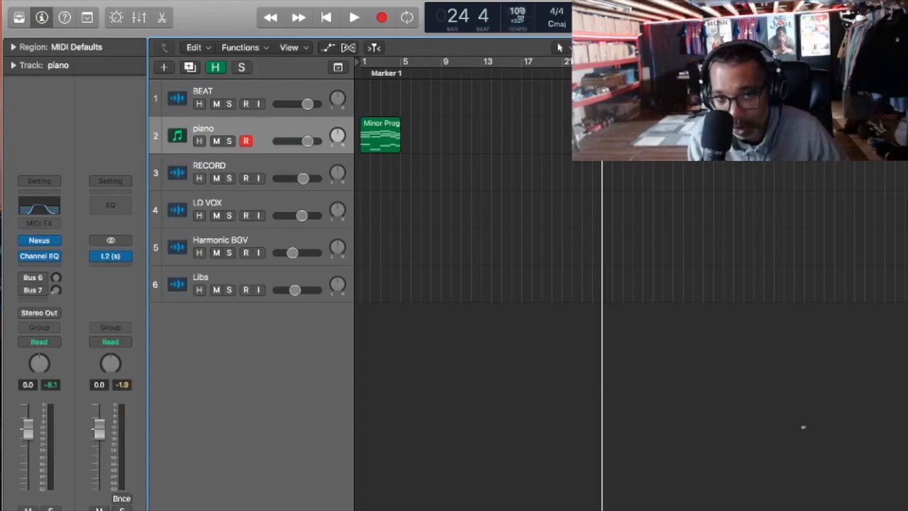
left_click_drag(516, 32, 516, 41)
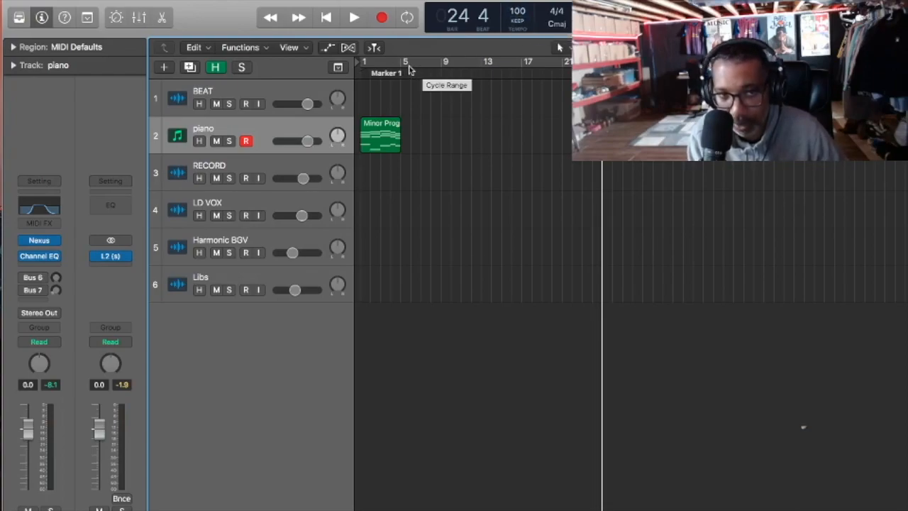
Turn on a cycle range from bar 1 to bar 5 over the piano chord region and play the loop
left_click(408, 18)
left_click_drag(610, 64, 403, 125)
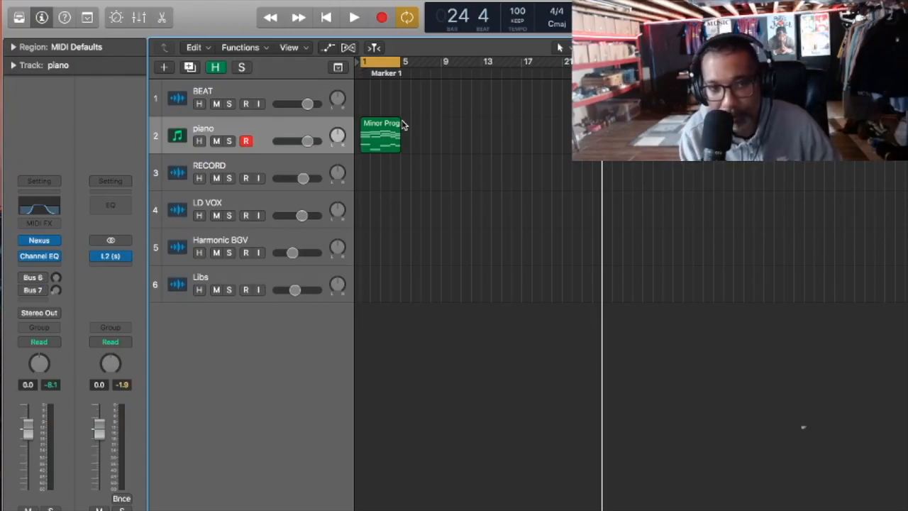
key("space")
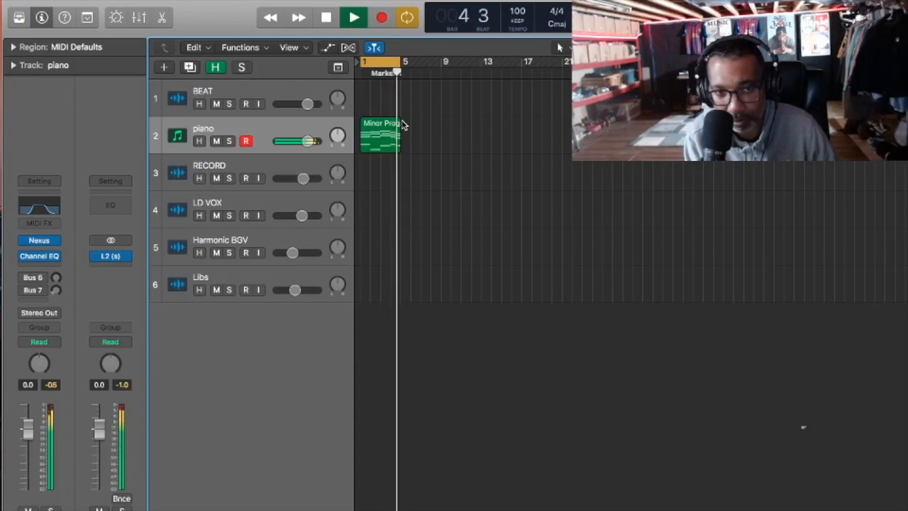
key("space")
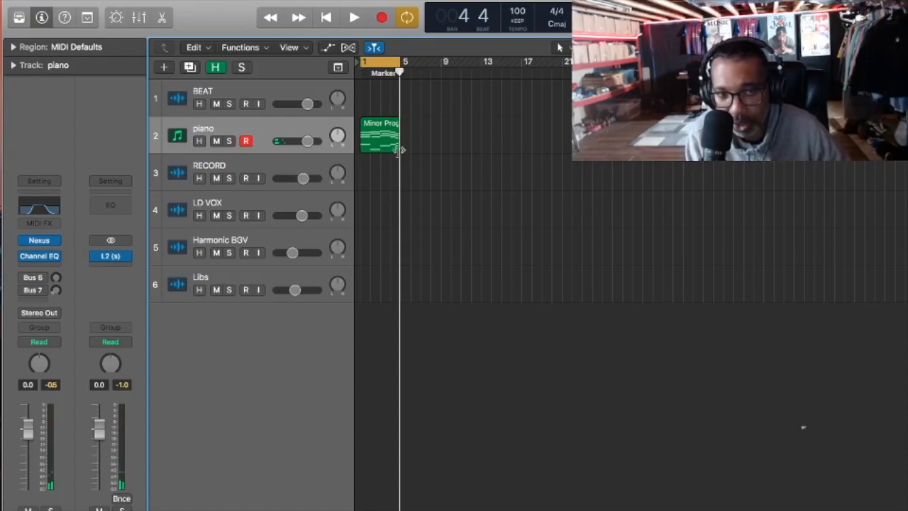
left_click(384, 146)
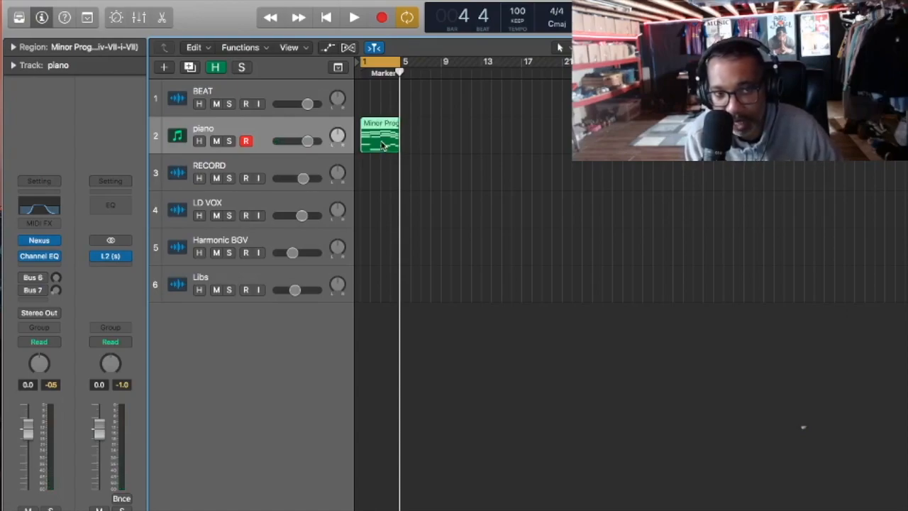
left_click(339, 0)
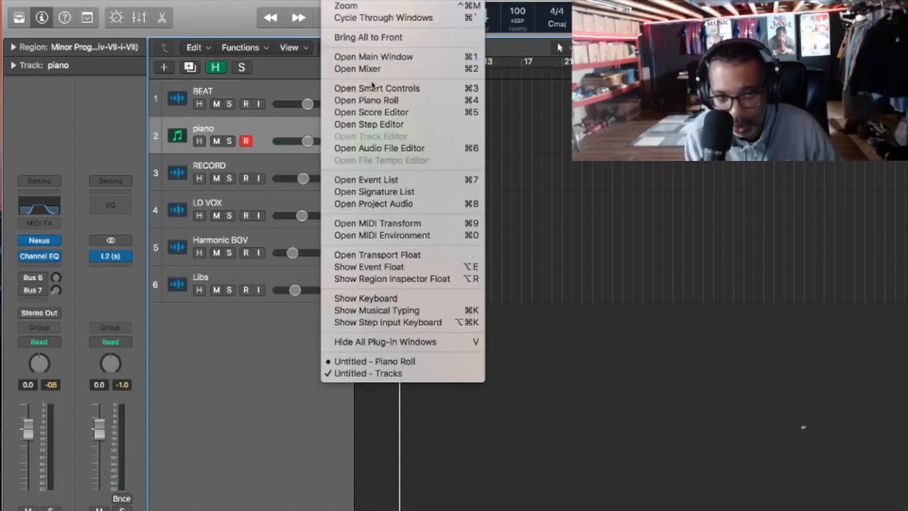
left_click(376, 100)
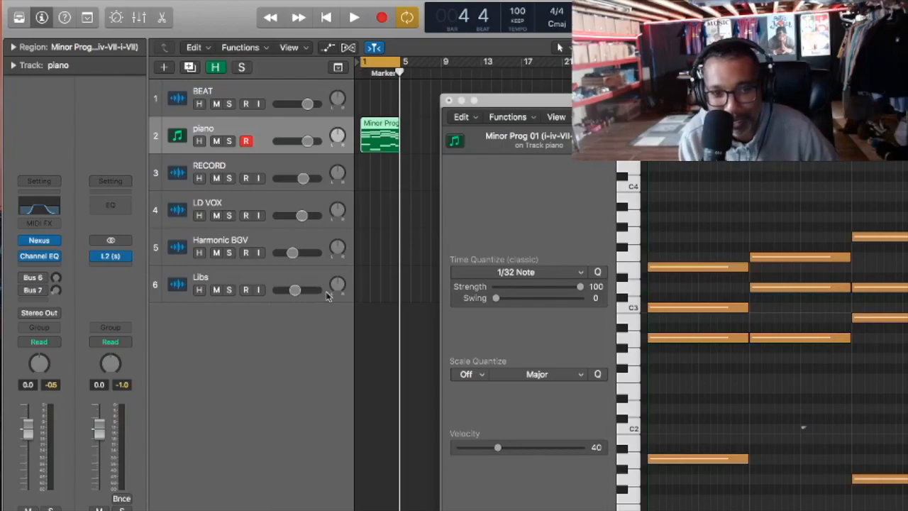
left_click(369, 278)
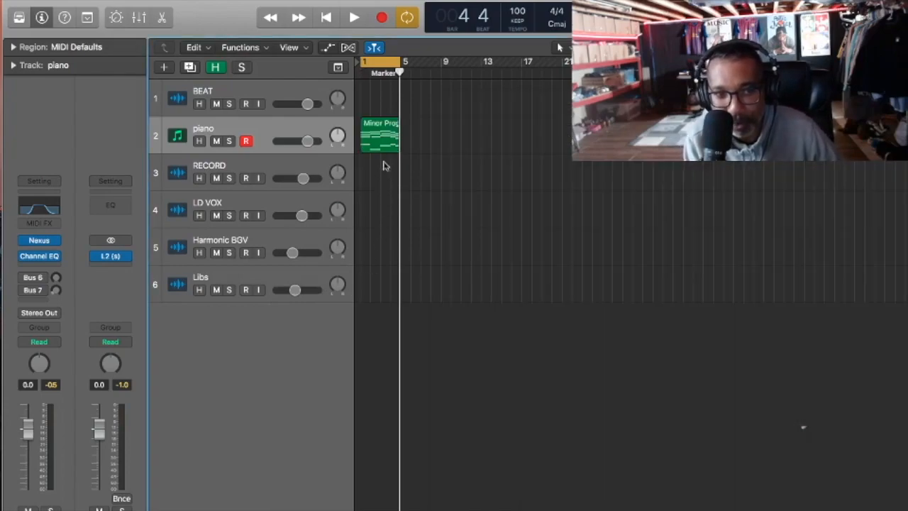
left_click(334, 0)
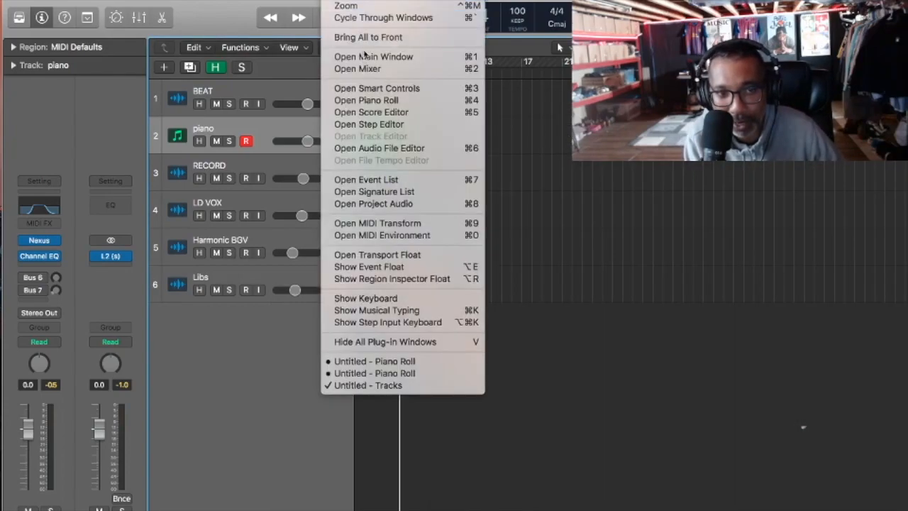
left_click(381, 101)
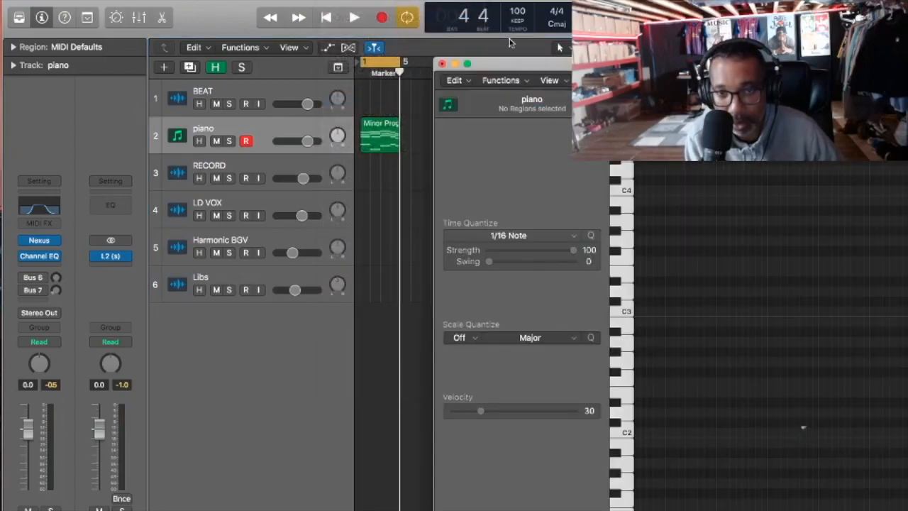
left_click_drag(569, 66, 555, 64)
Open the Minor Prog 01 region in a separate Piano Roll window and place the window beside the track list
left_click(382, 142)
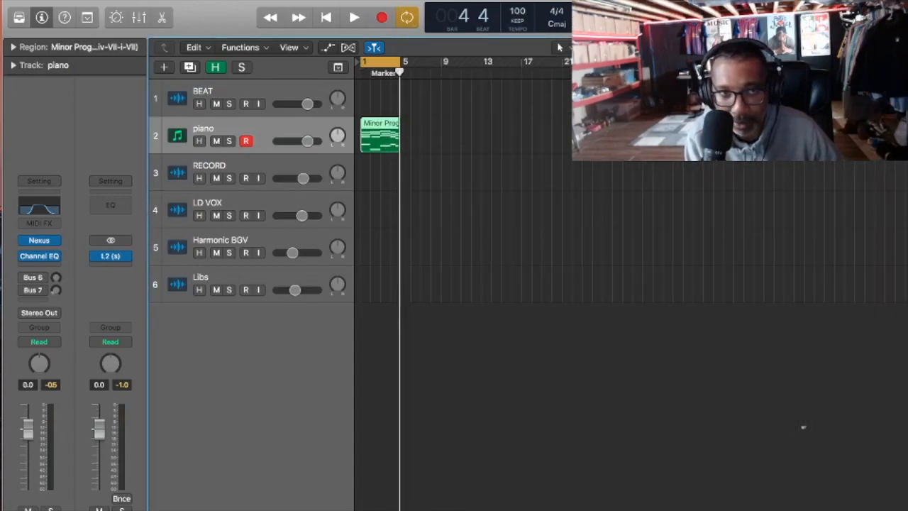
left_click(334, 2)
left_click(376, 100)
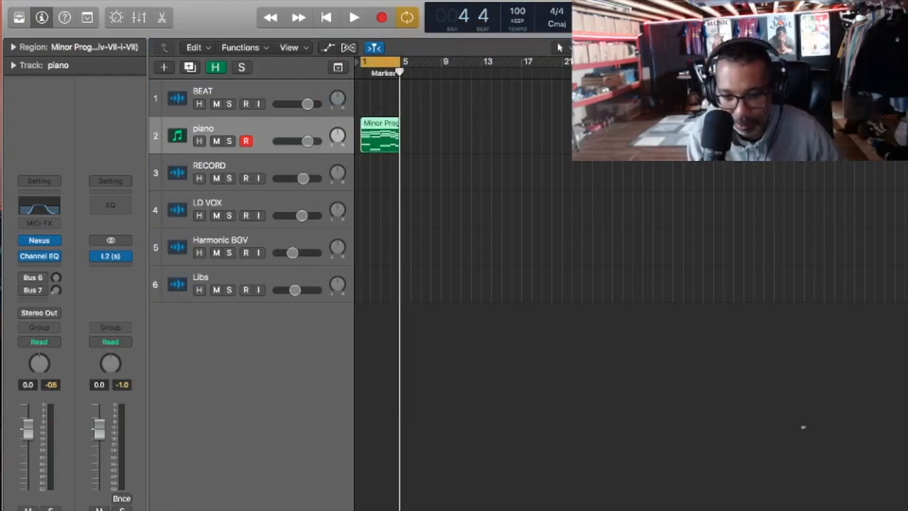
left_click_drag(1, 71, 814, 79)
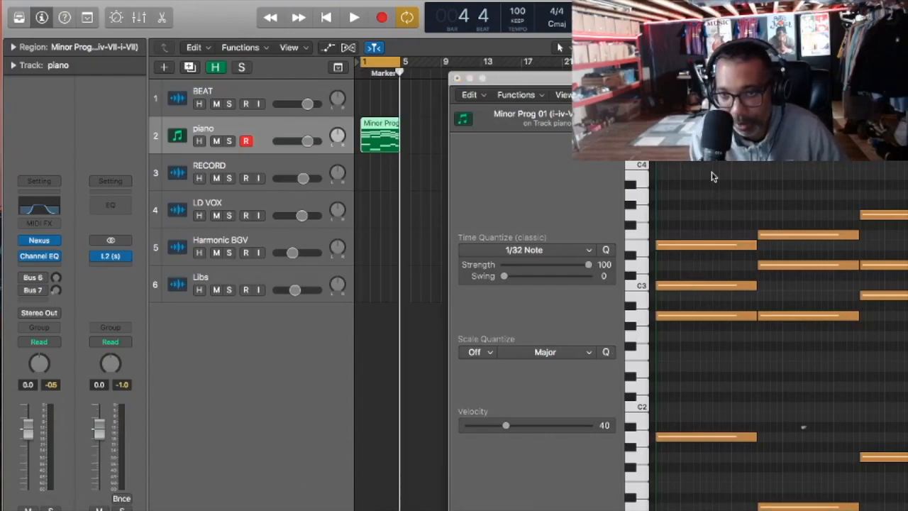
left_click_drag(525, 78, 434, 42)
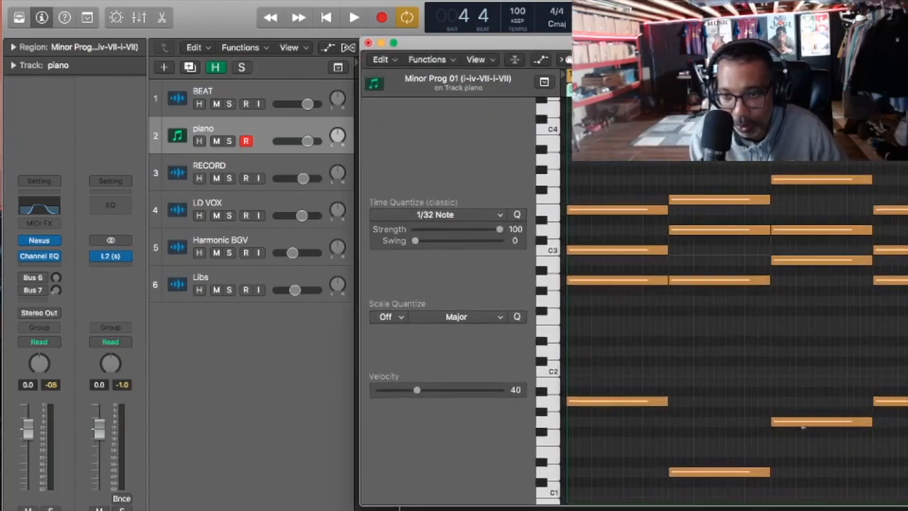
Shorten the opening A minor chord to half a bar and move the D minor chord directly after it, also half a bar long
left_click_drag(610, 161, 616, 409)
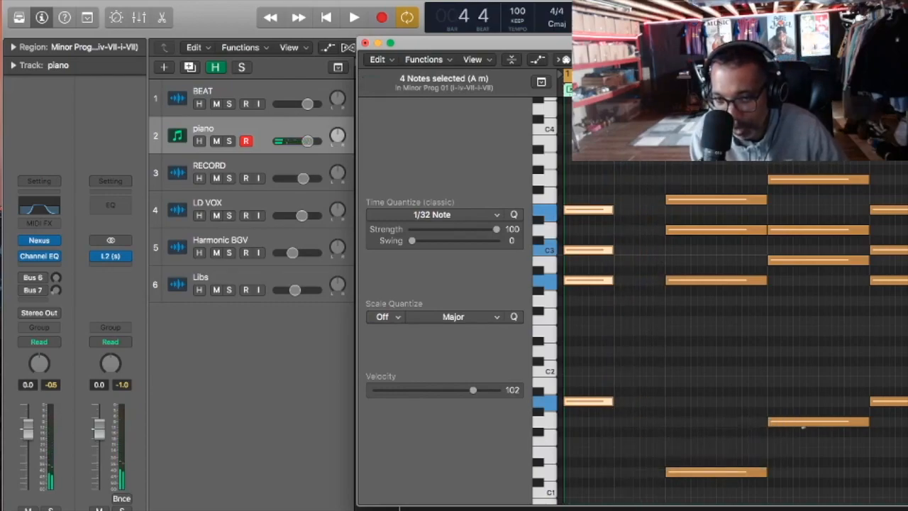
left_click_drag(688, 163, 643, 475)
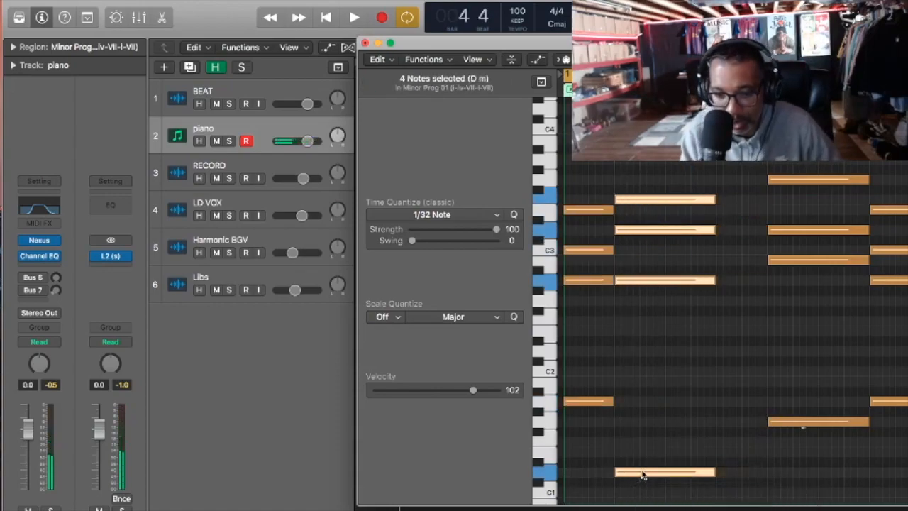
key("space")
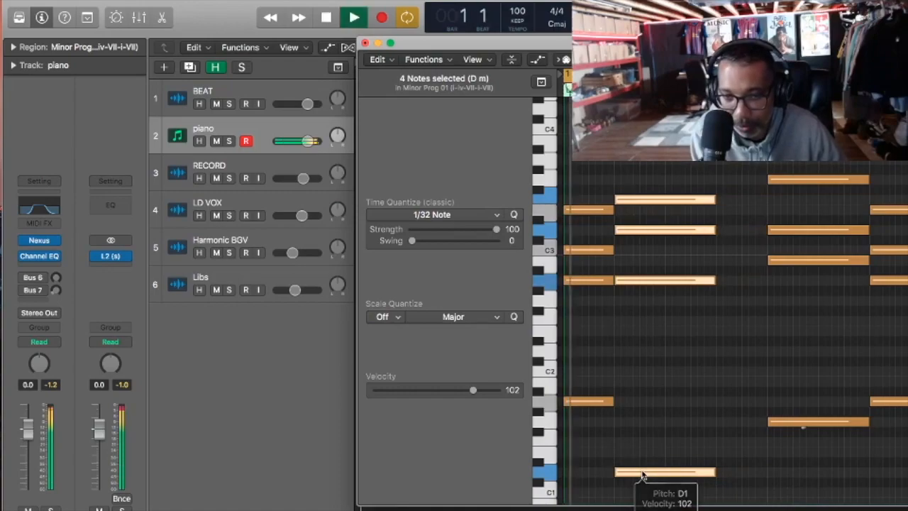
key("space")
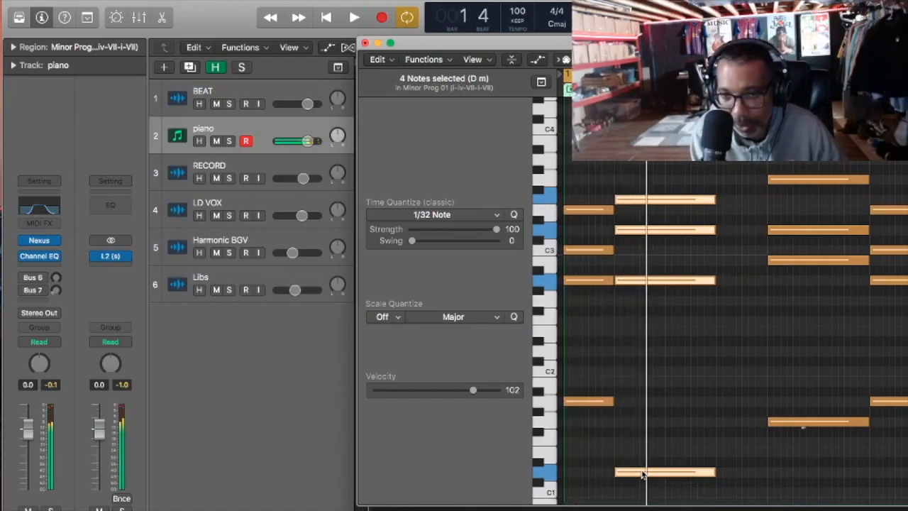
left_click_drag(713, 200, 661, 228)
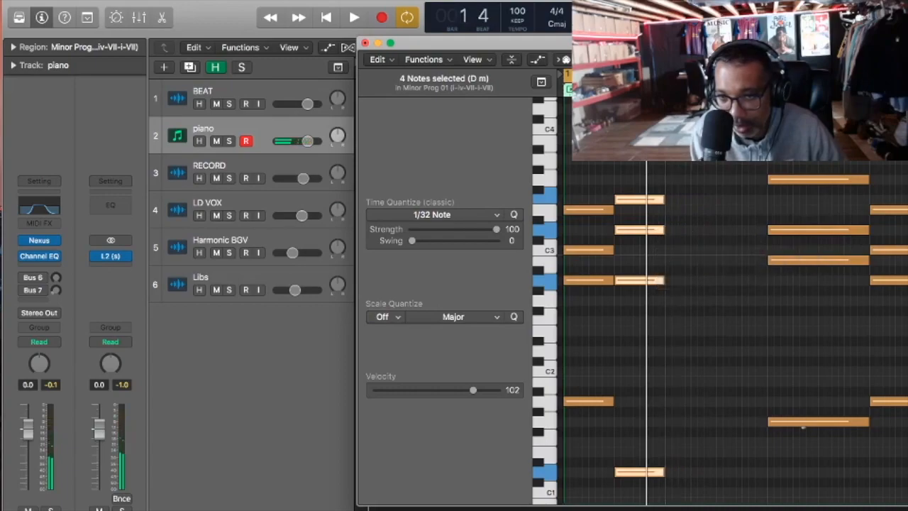
Move the G chord to the start of bar 2 at half a bar long, and place the second A minor chord directly after it
left_click_drag(777, 173, 710, 427)
left_click_drag(763, 177, 715, 178)
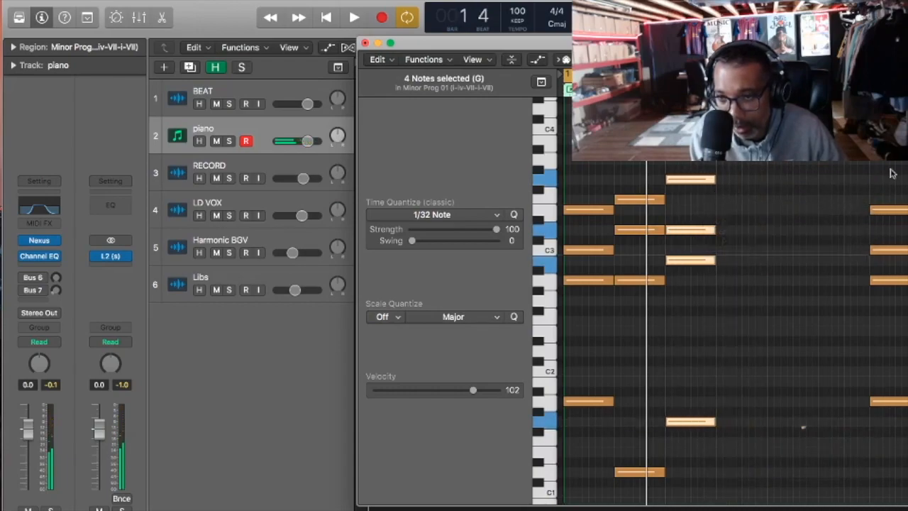
left_click_drag(890, 163, 745, 409)
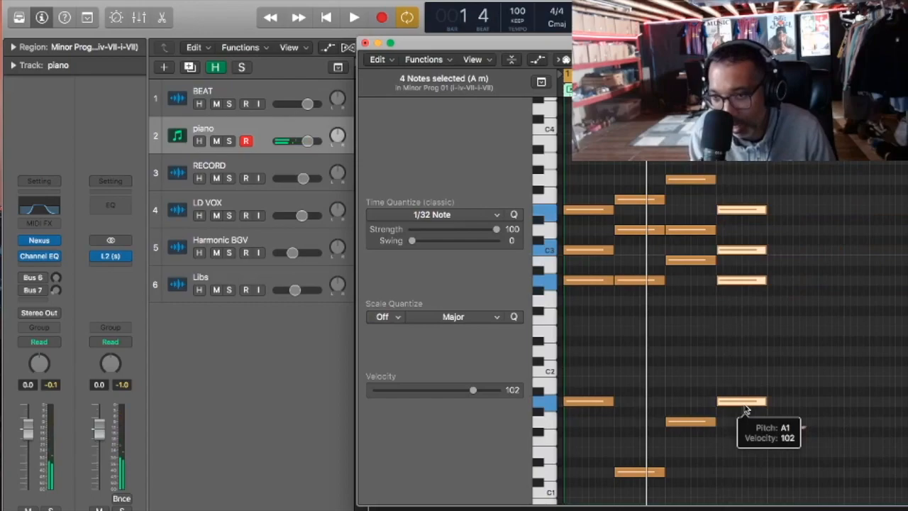
left_click(803, 427)
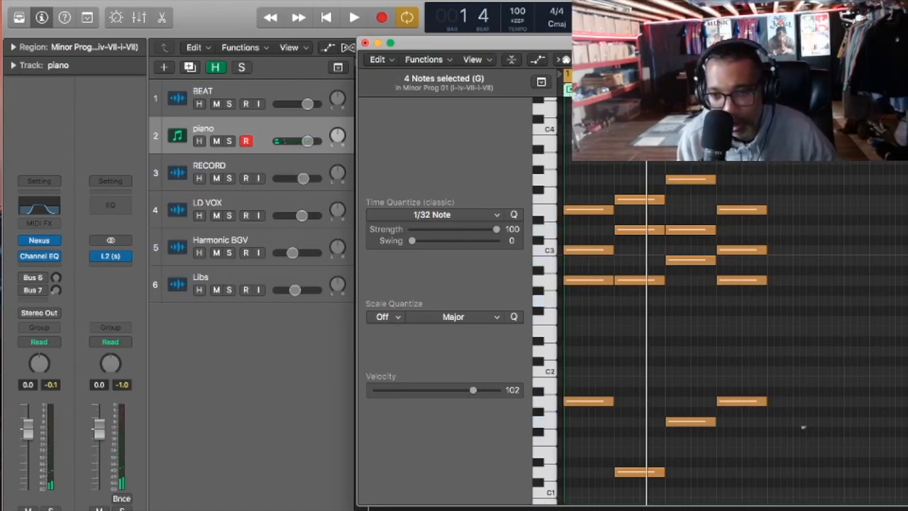
Play back the tightened progression and copy all 16 of its notes to the start of bar 3
key("space")
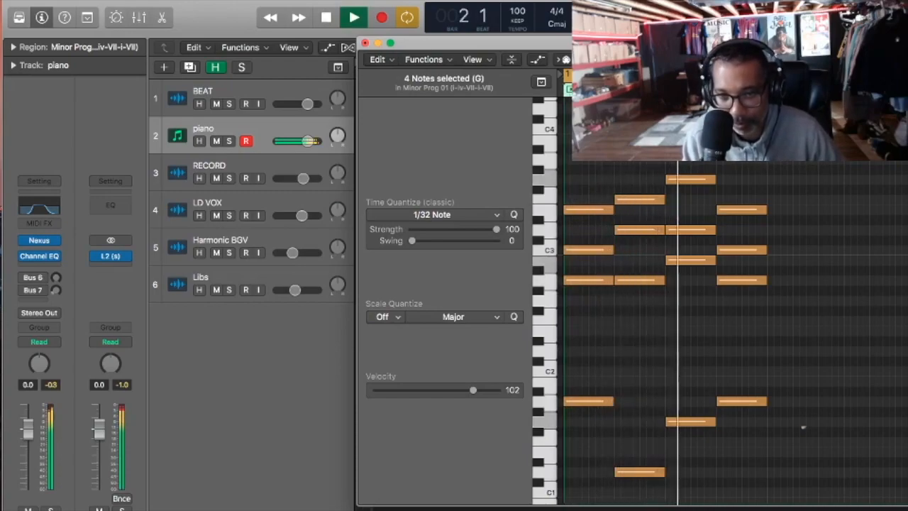
key("space")
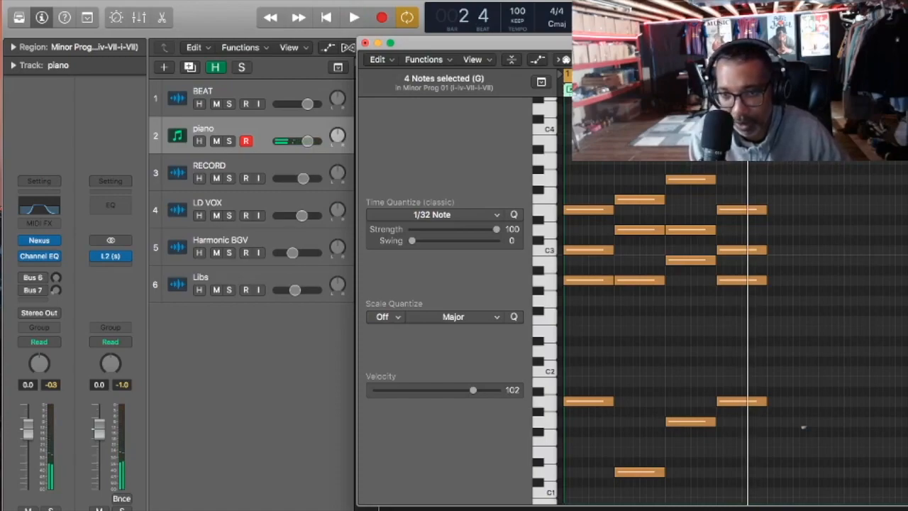
left_click_drag(846, 162, 589, 485)
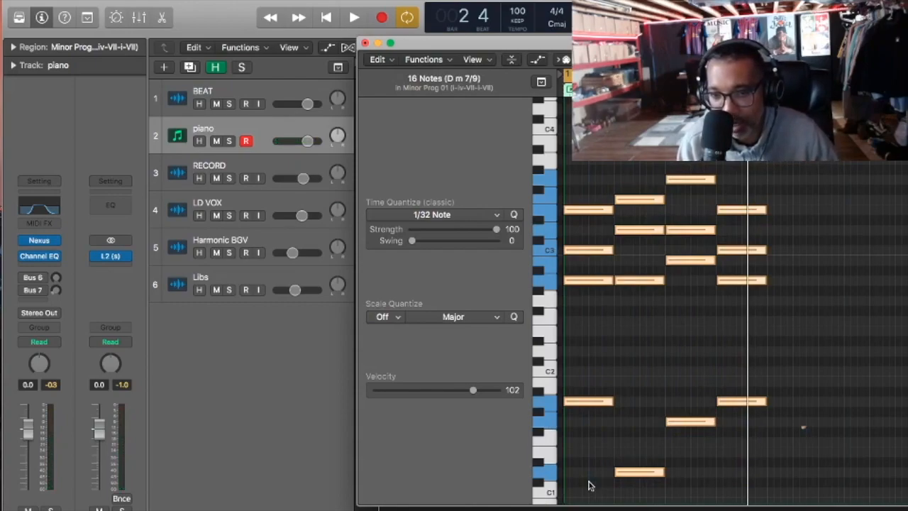
left_click(585, 211)
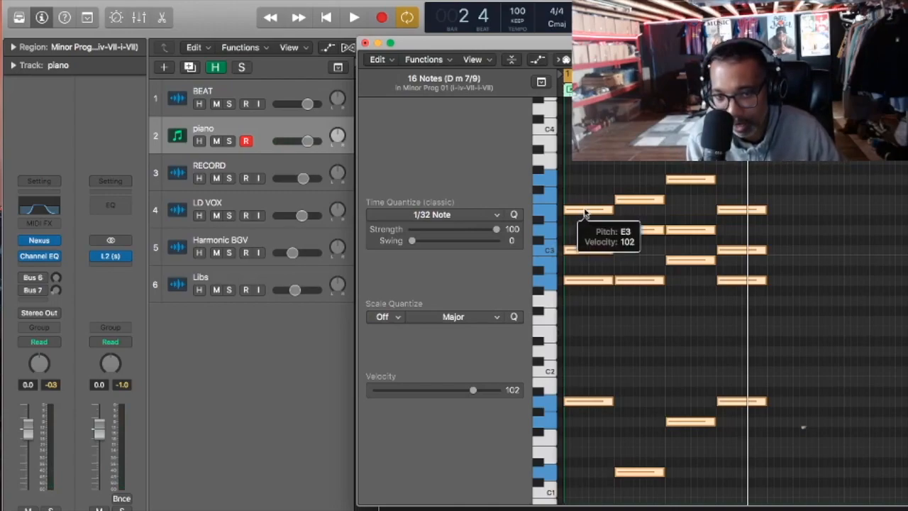
left_click(585, 212, "alt")
left_click_drag(584, 212, 789, 218)
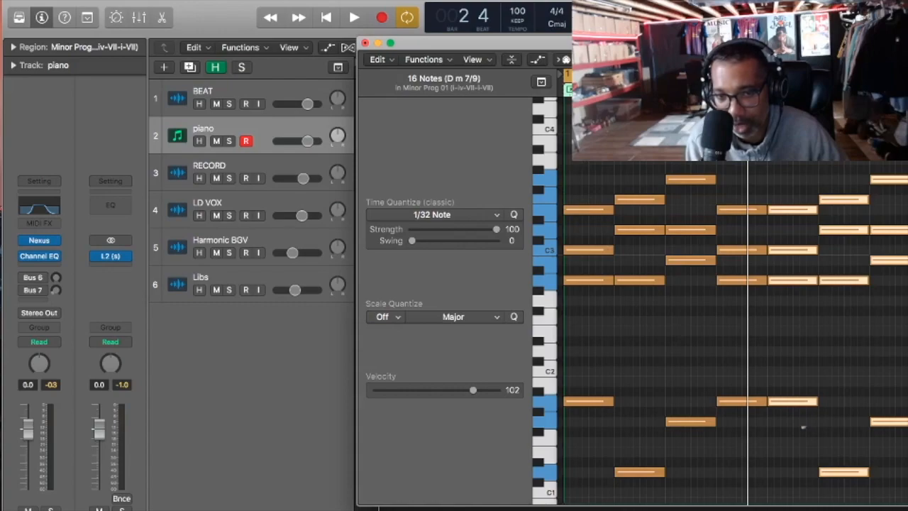
Set the velocity of all 32 chord notes to 40 and play back the loop
left_click_drag(580, 106, 902, 497)
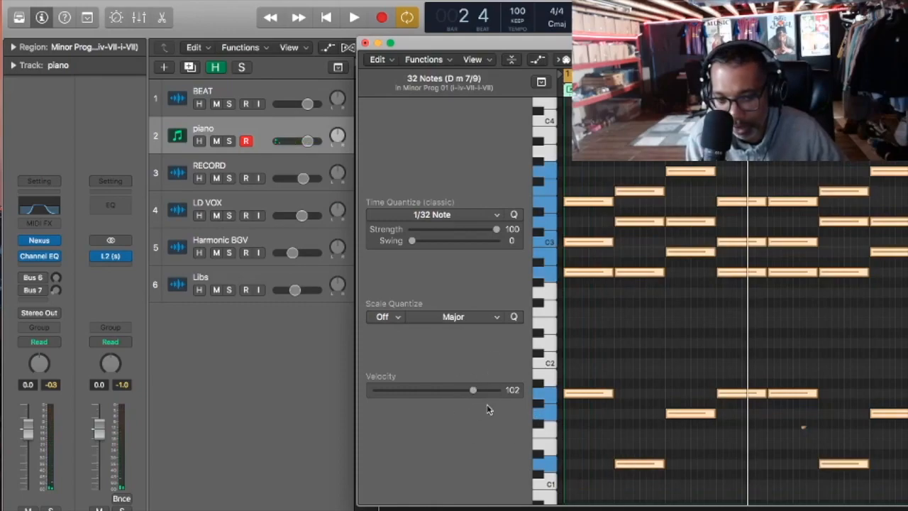
left_click_drag(473, 392, 440, 390)
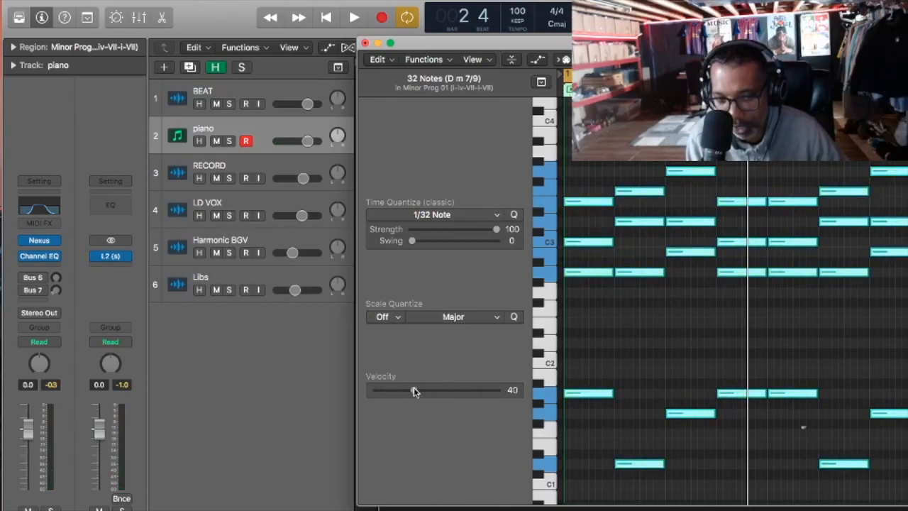
key("space")
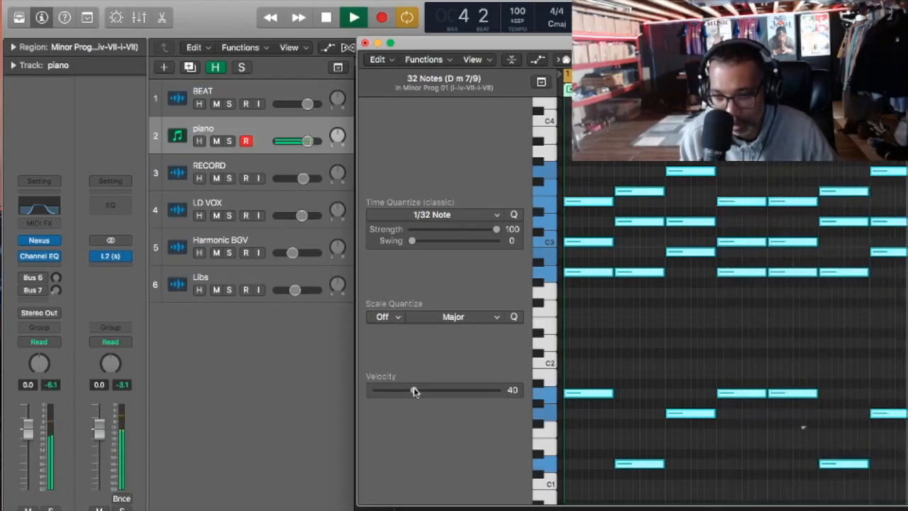
key("space")
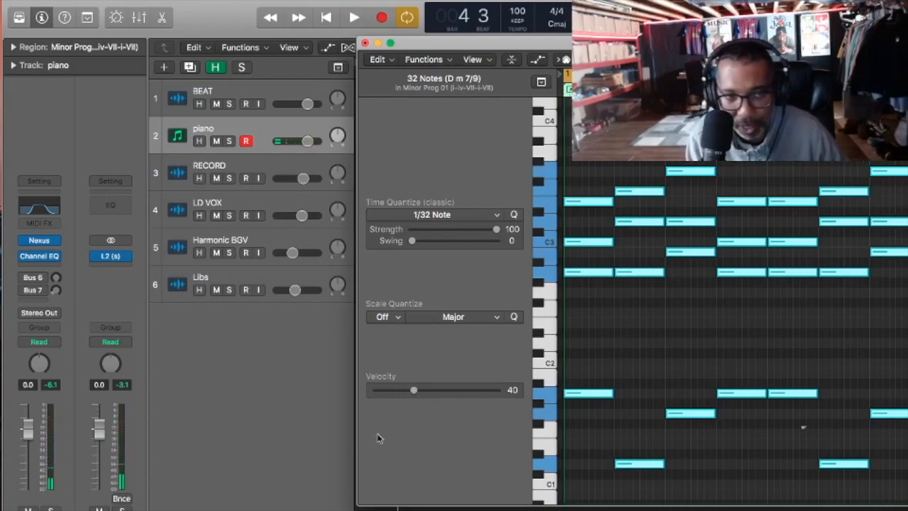
Close the Piano Roll window and create a new track with the same settings as the piano track
left_click(365, 43)
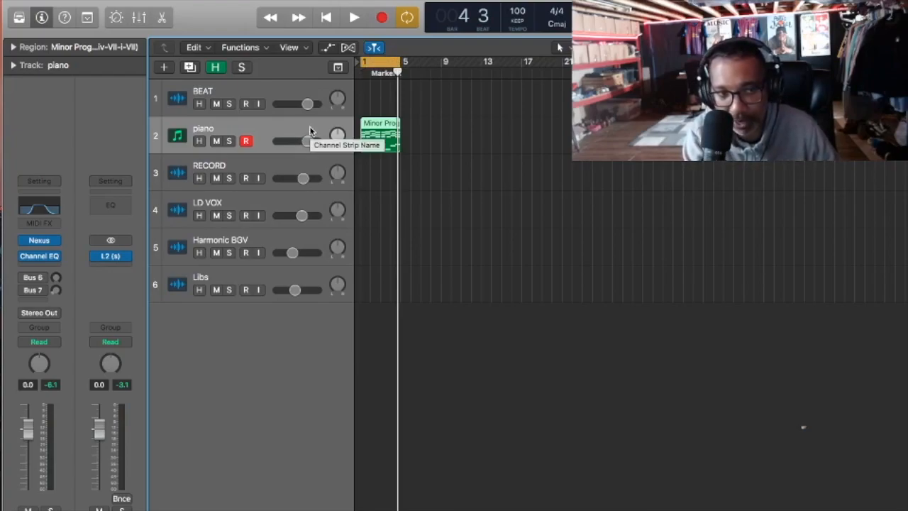
key("super+d")
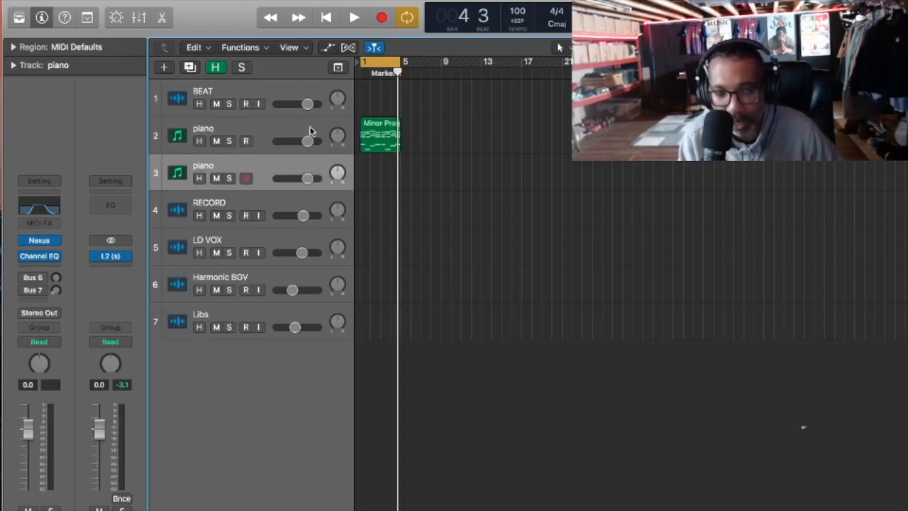
Rename the new track piano melody and copy the chord region from the piano track onto it
double_click(219, 167)
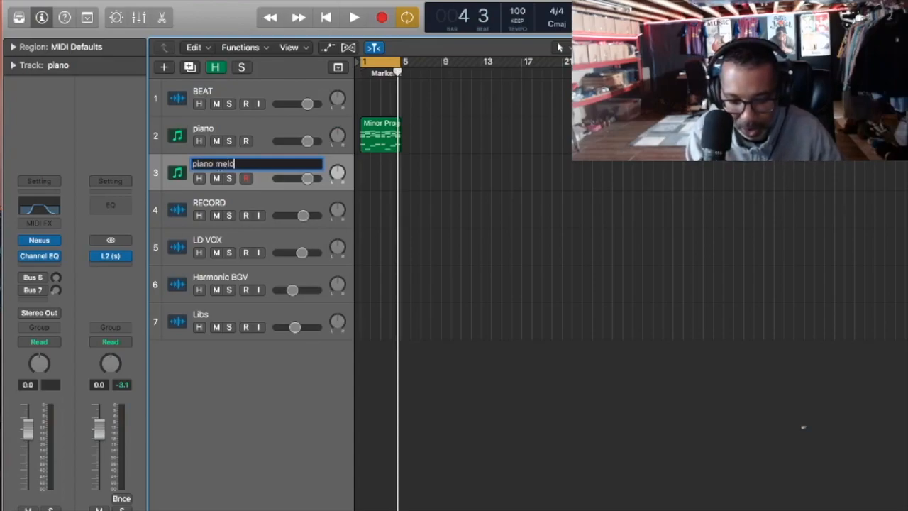
key("Return")
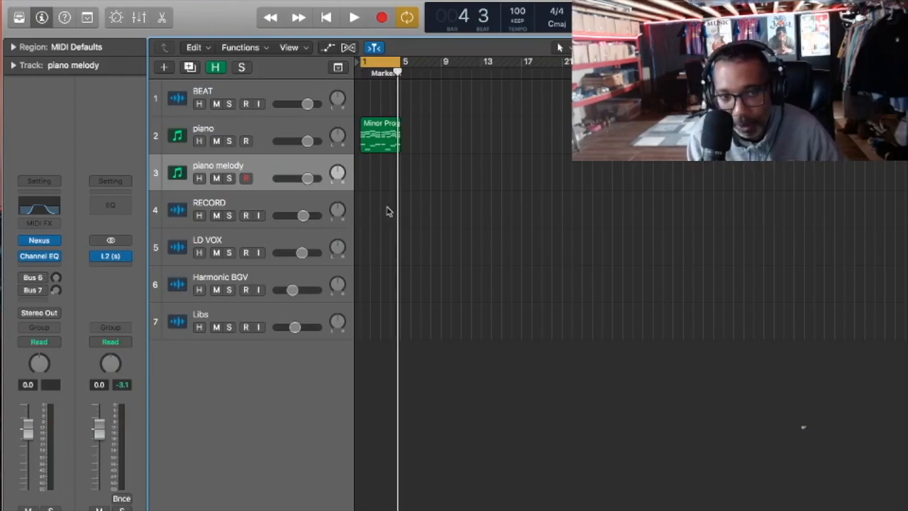
left_click(380, 141)
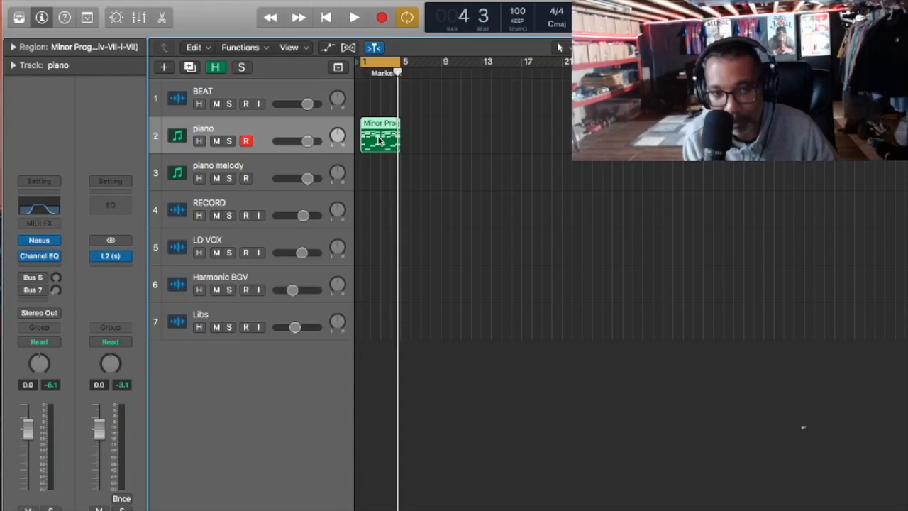
left_click_drag(380, 141, 380, 175)
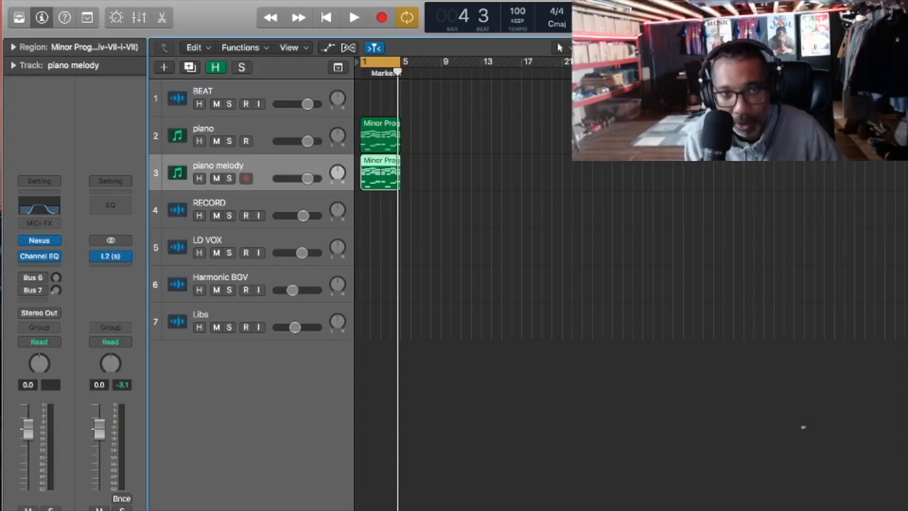
Open the copied region in the Piano Roll and delete all chord notes from bar 3 onward
left_click(342, 1)
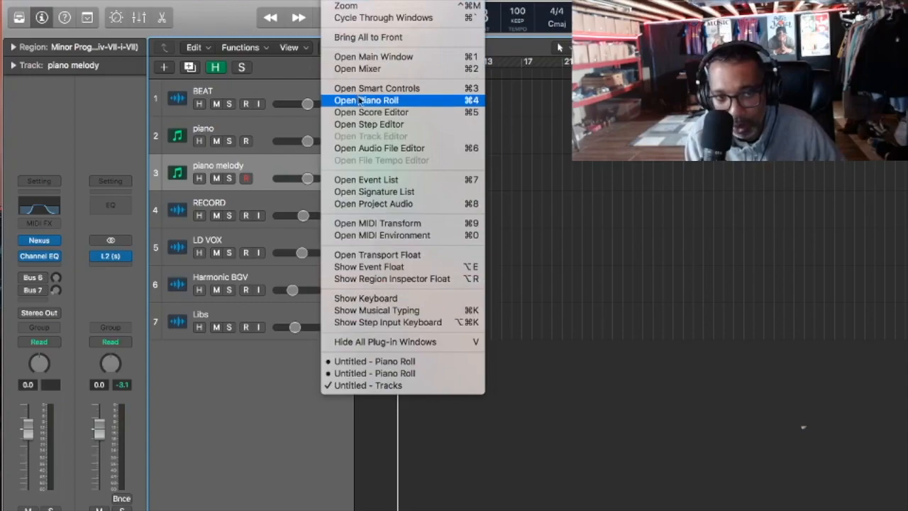
left_click(360, 101)
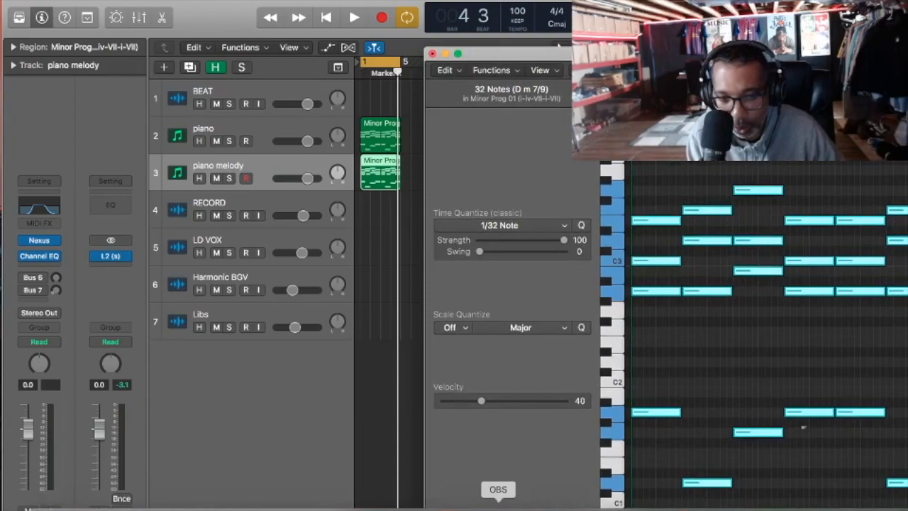
right_click(500, 508)
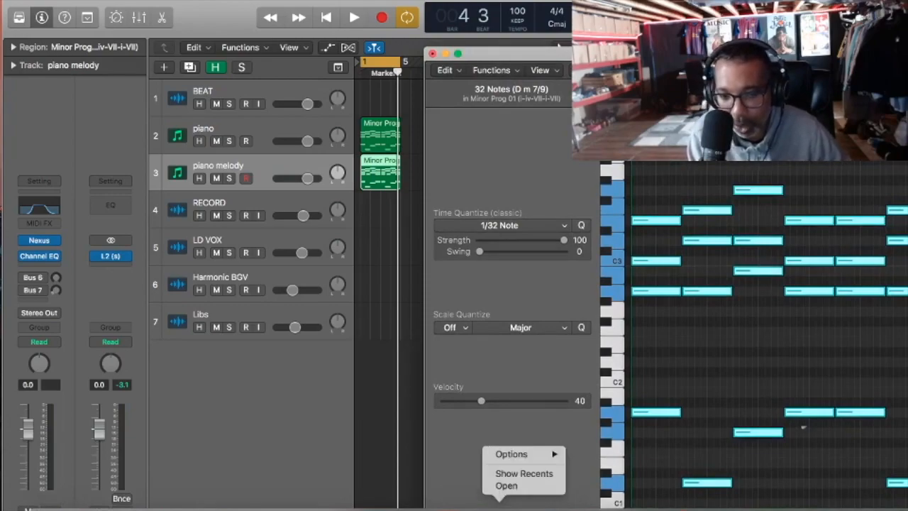
key("Escape")
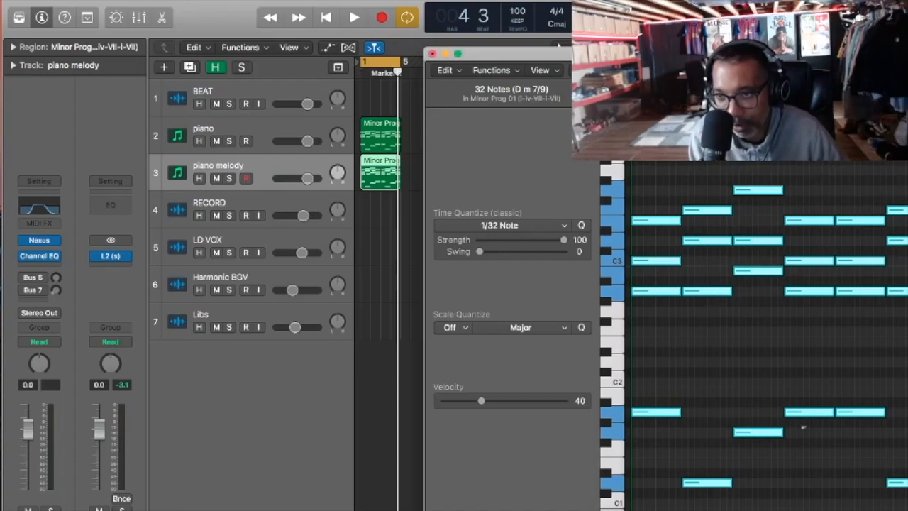
scroll(803, 428, "down", 3)
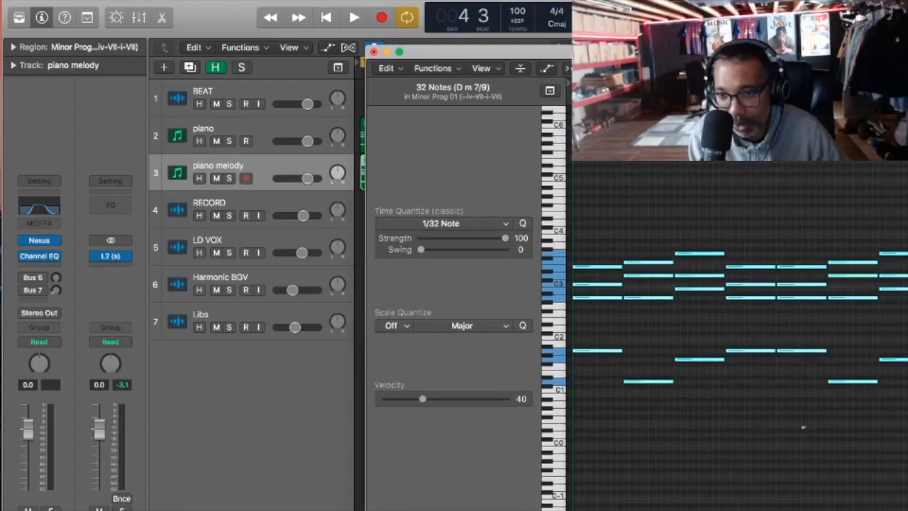
scroll(803, 427, "down", 3)
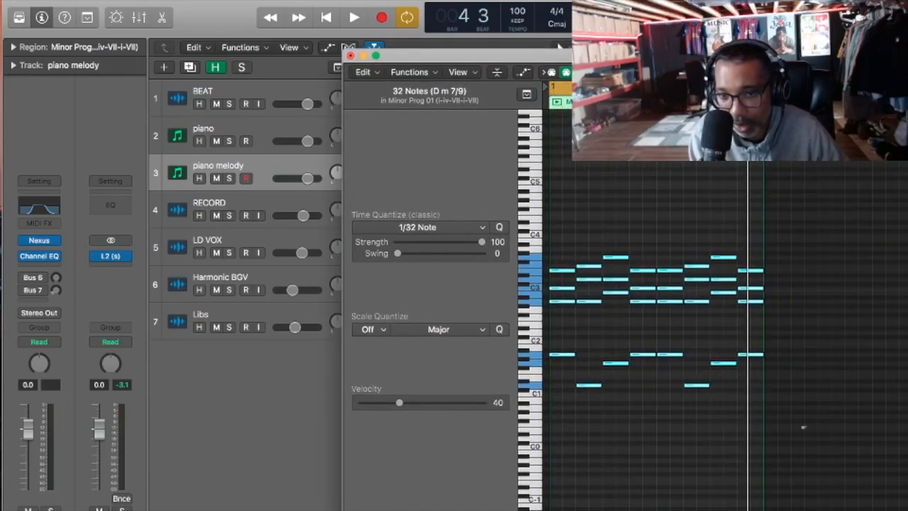
scroll(803, 427, "up", 3)
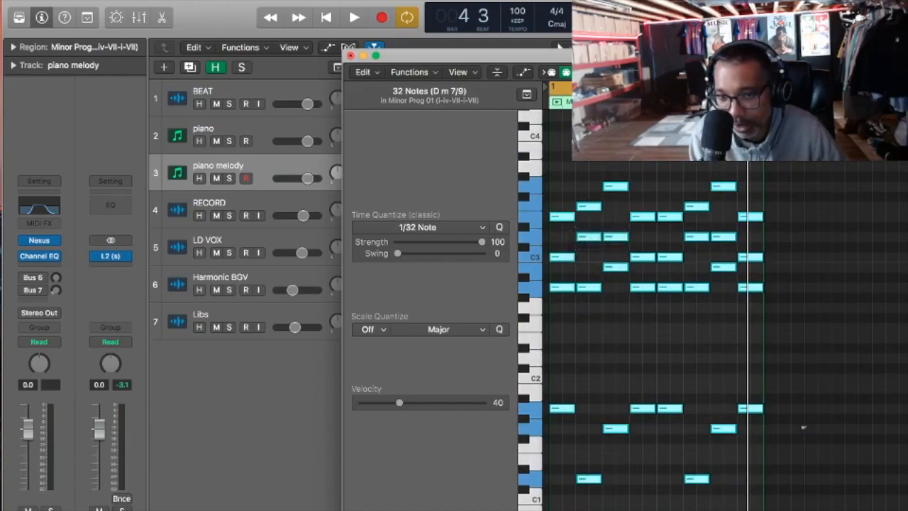
scroll(803, 428, "up", 4)
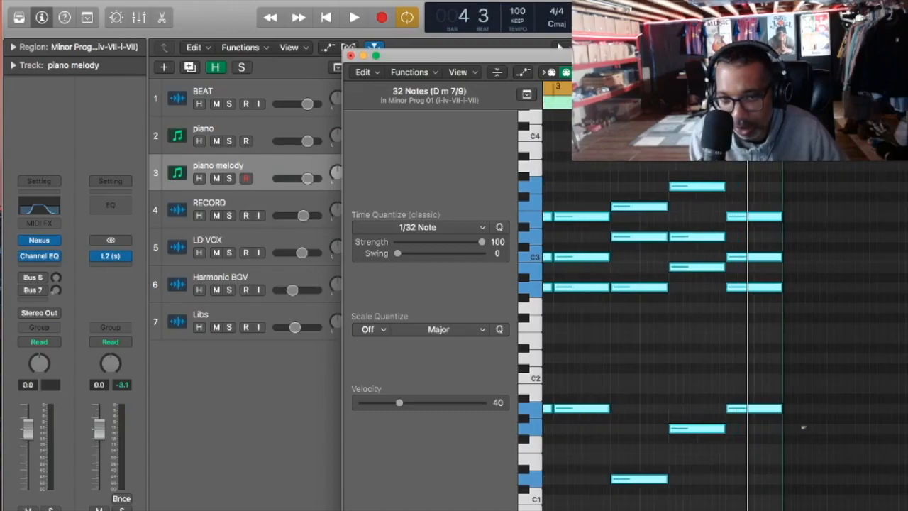
key("space")
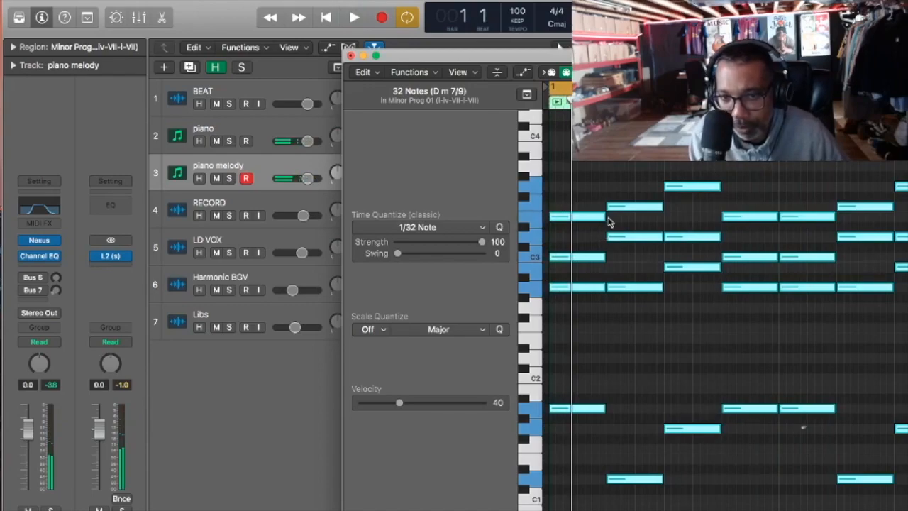
left_click_drag(797, 163, 906, 501)
key("Delete")
Shorten the remaining 16 notes together and delete the four low bass notes
left_click_drag(779, 140, 525, 496)
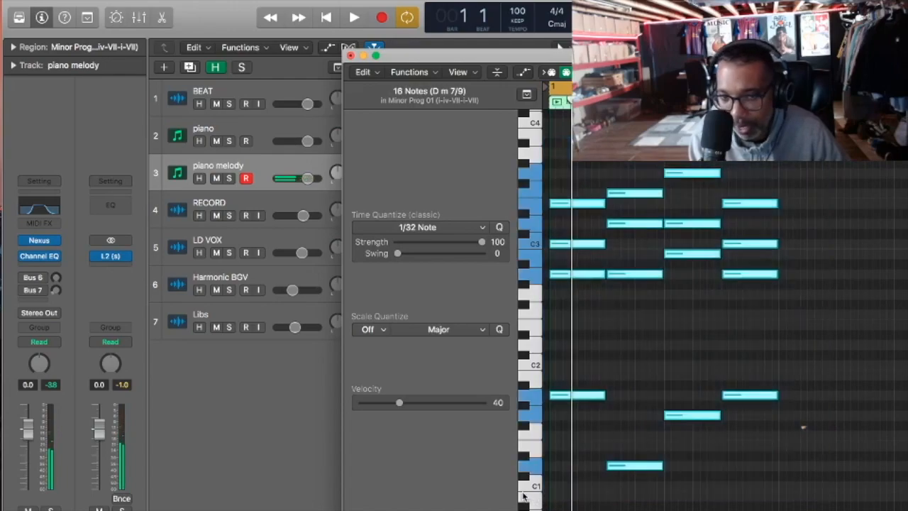
left_click_drag(604, 203, 560, 229)
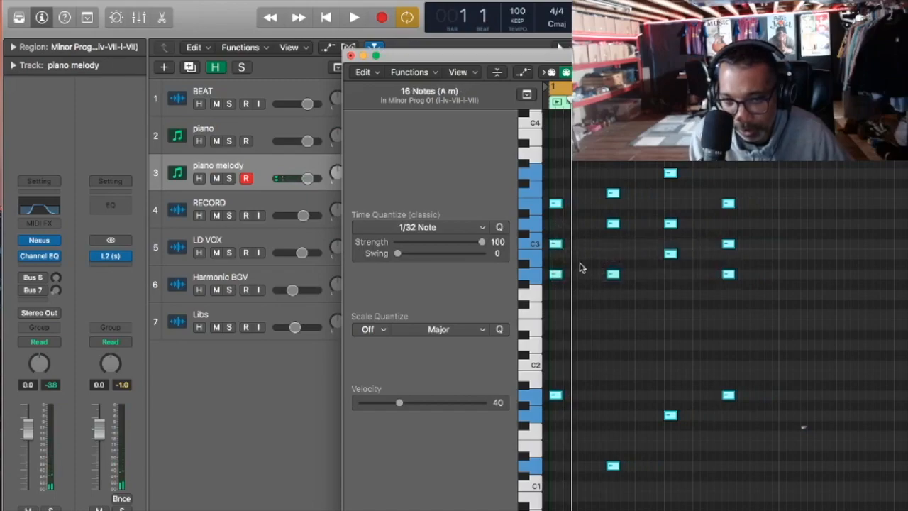
left_click(587, 306)
left_click_drag(557, 355, 742, 481)
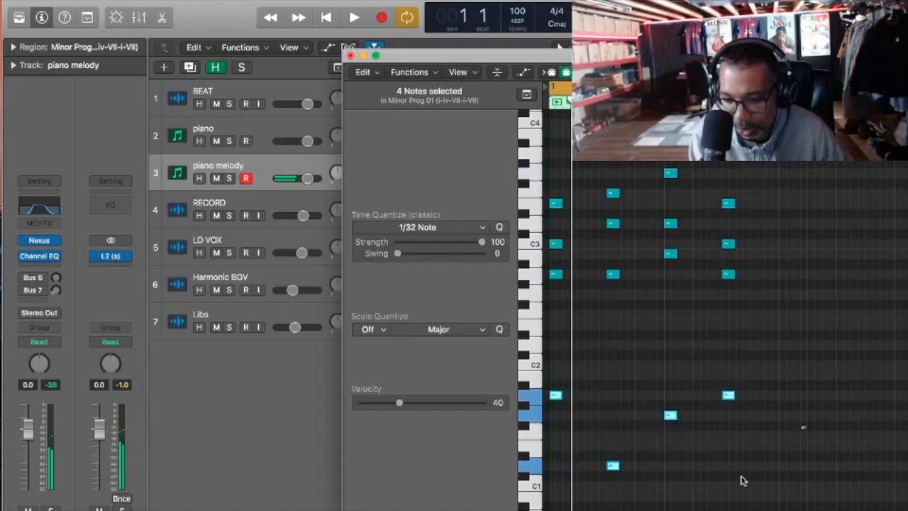
key("Delete")
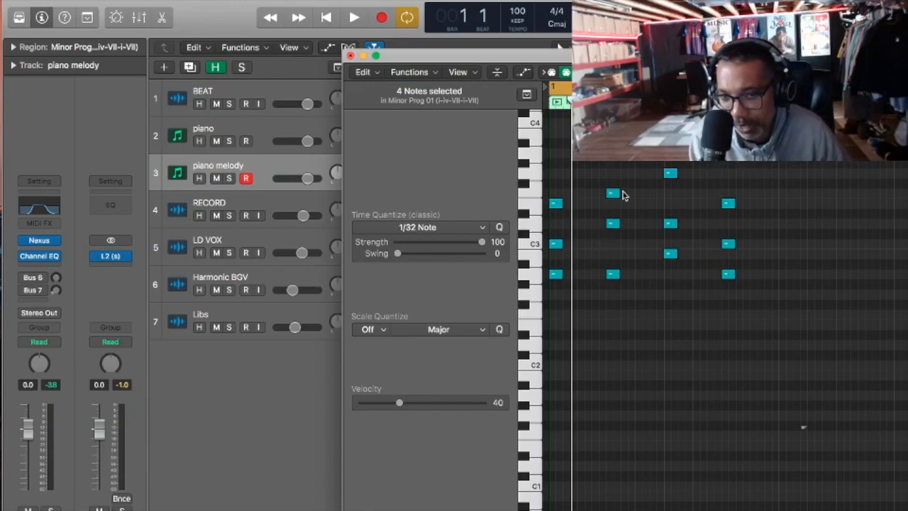
Shorten the 12 remaining chord notes to about a sixteenth note each
left_click_drag(770, 152, 553, 345)
left_click_drag(561, 203, 555, 203)
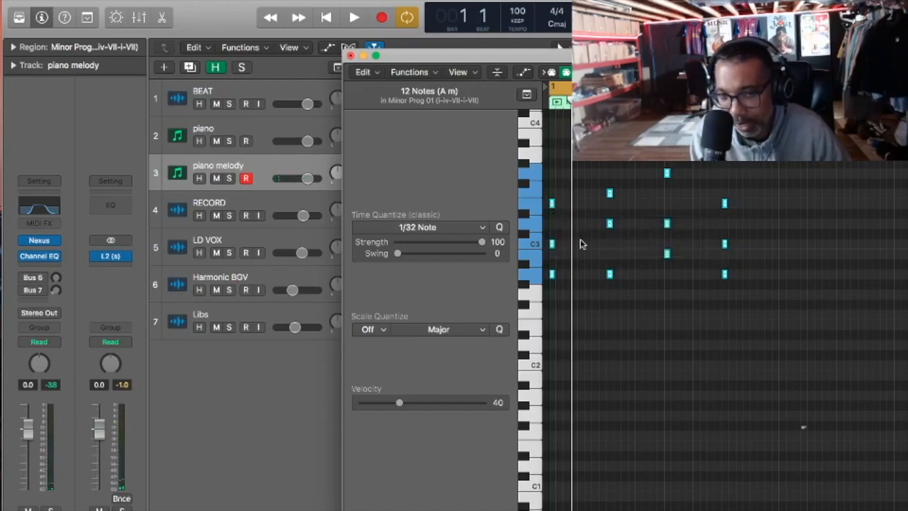
left_click(580, 244)
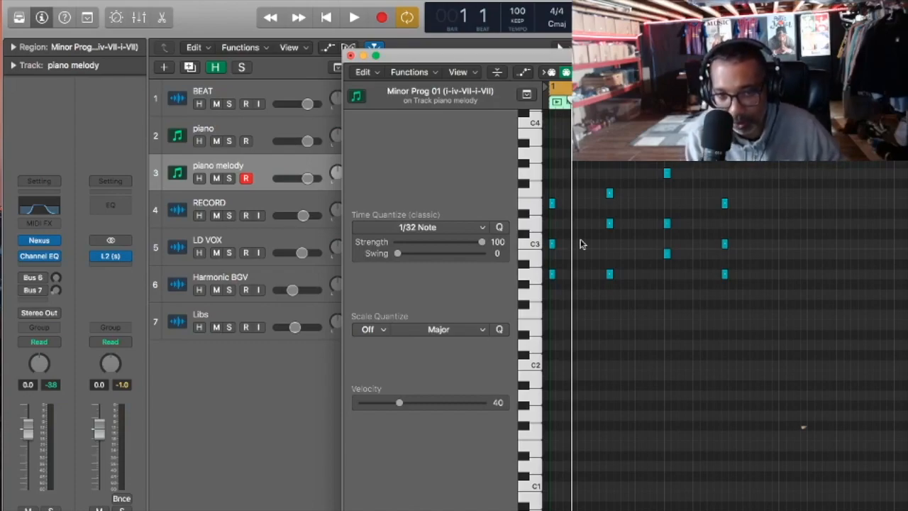
Stagger the first chord into an arpeggio, moving E3 to 1 1 4 1 and C3 about three sixteenths after it, and play it back
left_click_drag(552, 205, 560, 205)
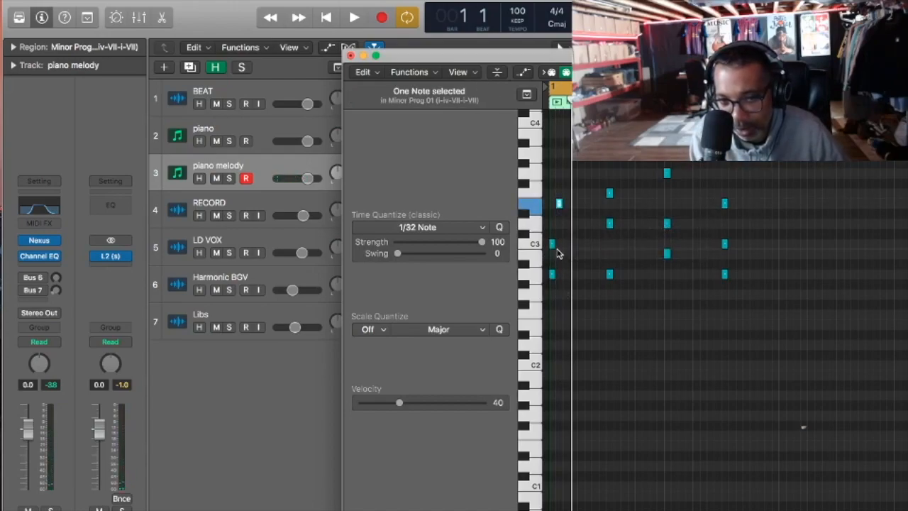
left_click_drag(553, 246, 581, 250)
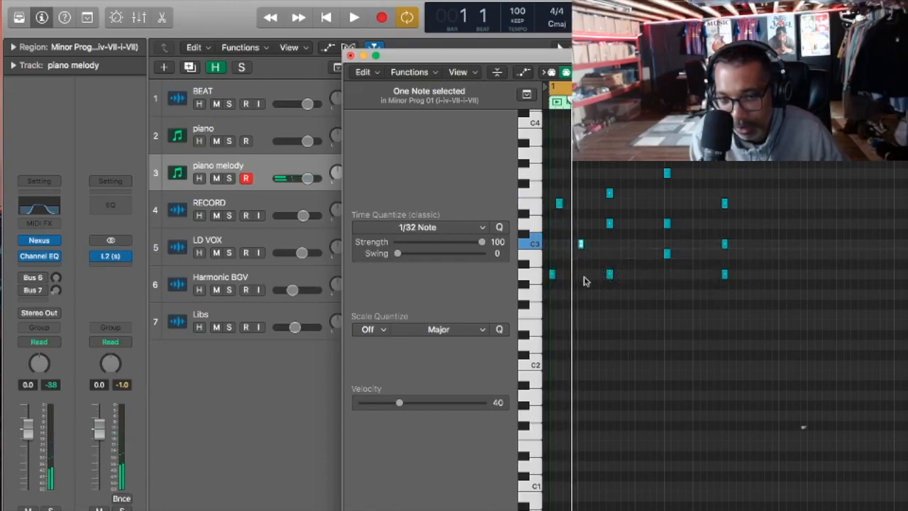
left_click(585, 276)
key("space")
key("space")
left_click(559, 205)
left_click_drag(558, 206, 573, 206)
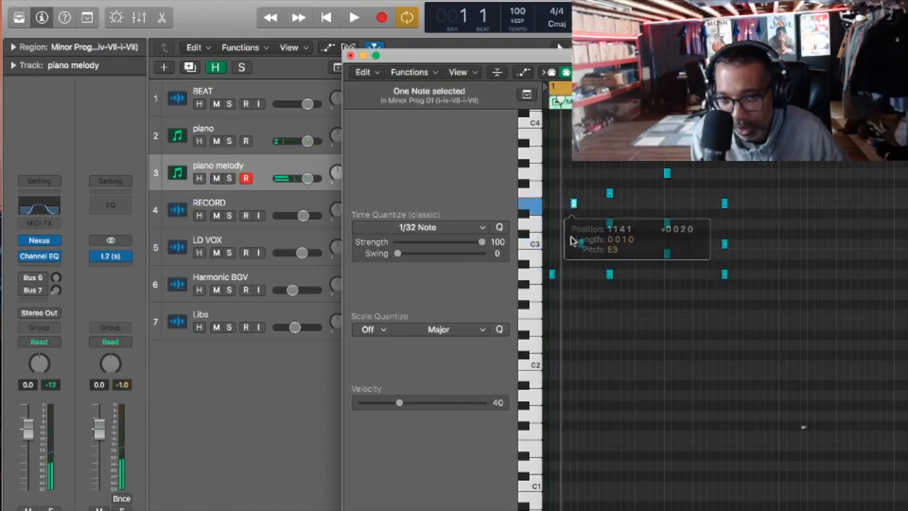
left_click(582, 244)
left_click_drag(581, 245, 594, 245)
key("space")
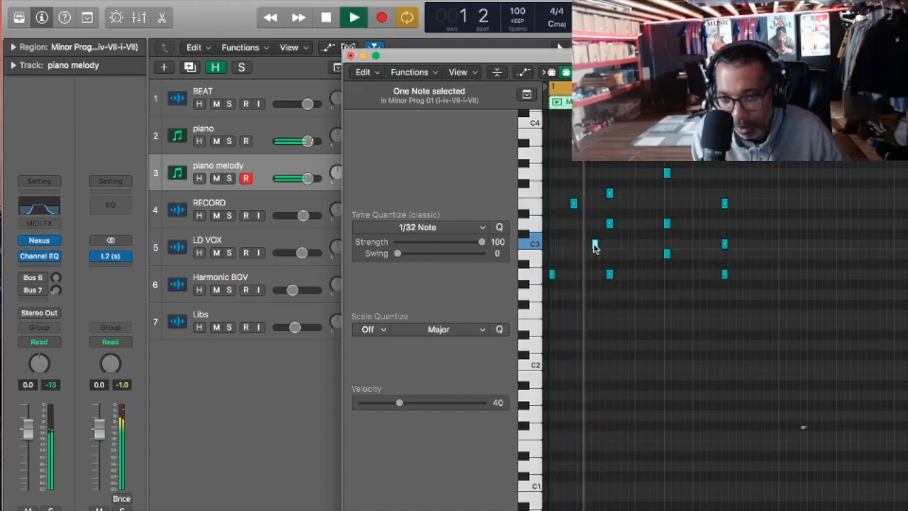
key("space")
Stagger the top and middle notes of the second and third chords by about three and six sixteenths respectively
left_click(611, 193)
left_click_drag(610, 193, 632, 194)
left_click_drag(610, 225, 652, 229)
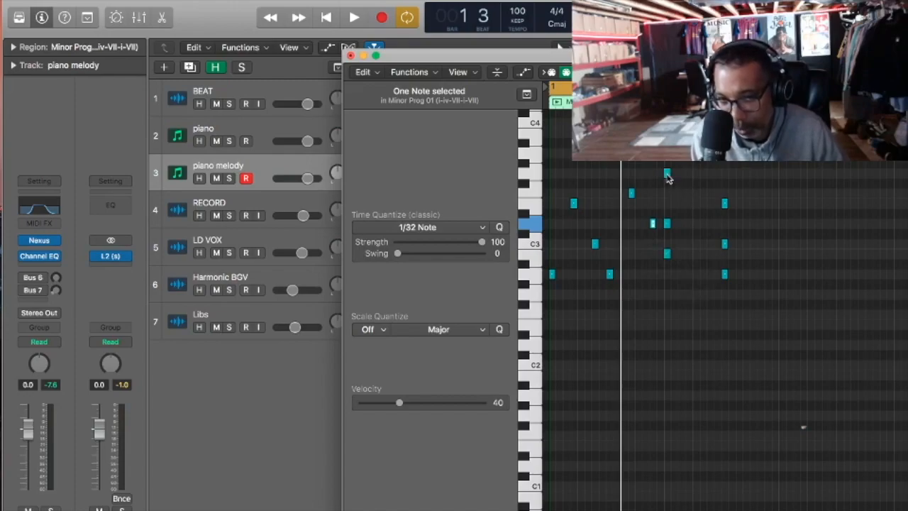
left_click_drag(667, 175, 687, 177)
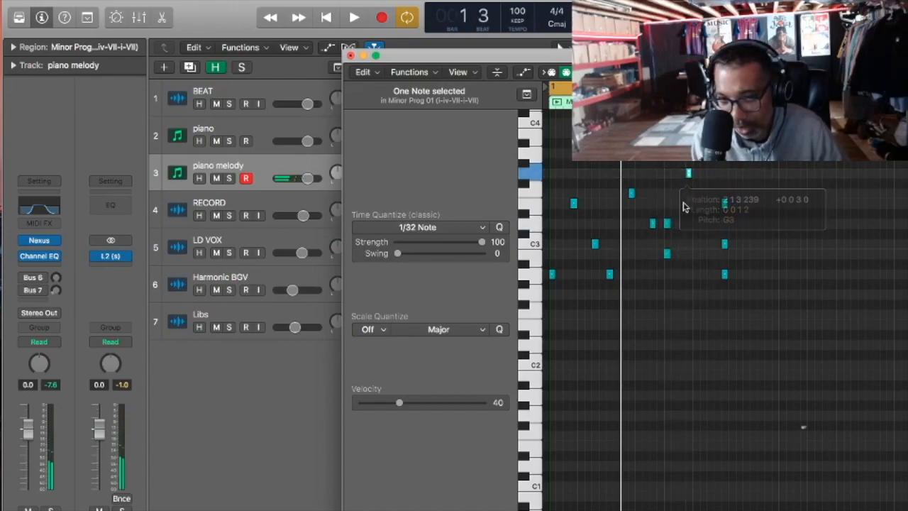
left_click_drag(667, 225, 710, 226)
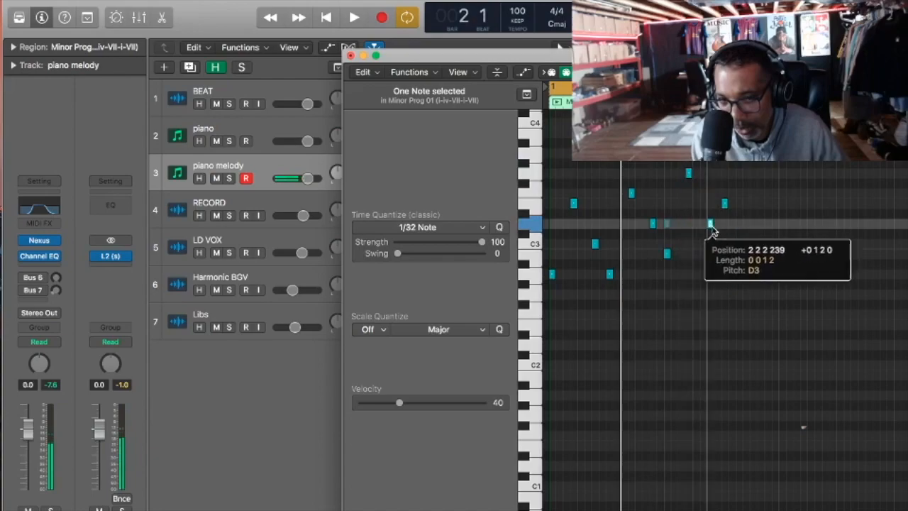
Delay the last chord's E3 by about three sixteenths and its C3 by about six, and play back the melody
left_click(722, 273)
left_click_drag(725, 205, 747, 205)
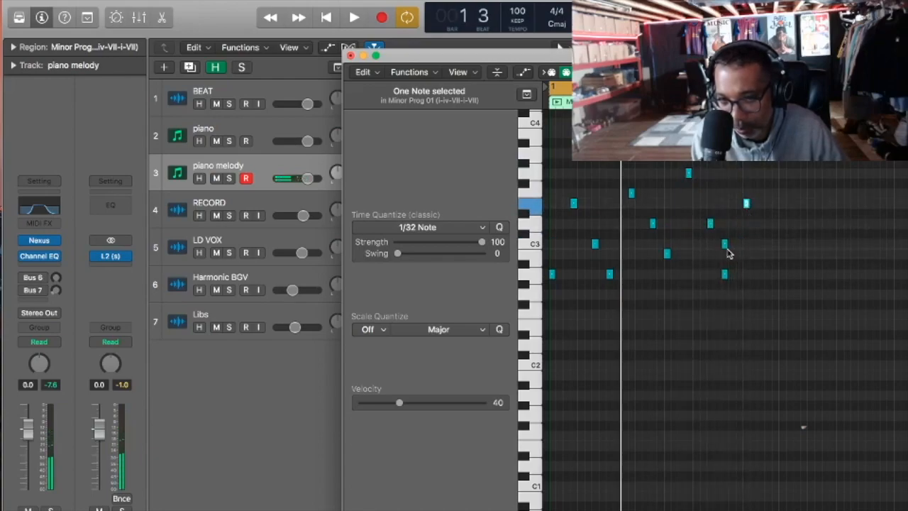
left_click_drag(724, 246, 768, 247)
mouse_move(768, 247)
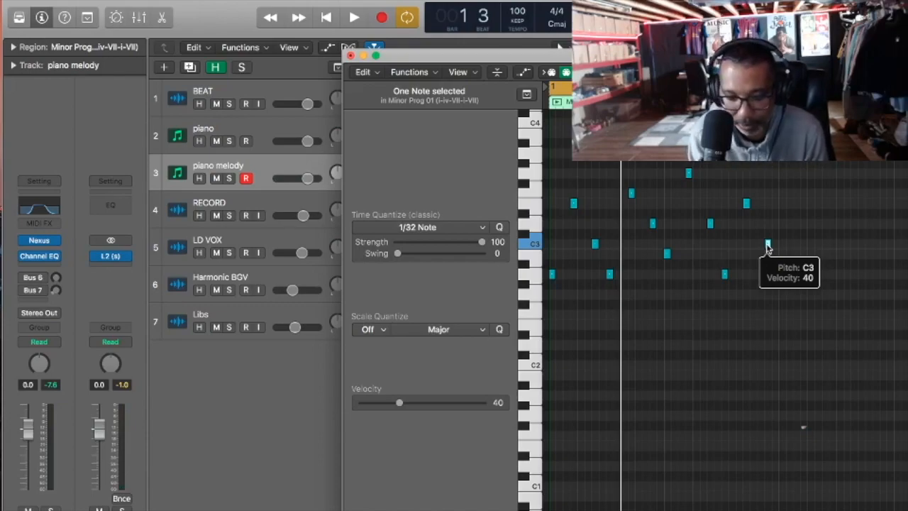
key("space")
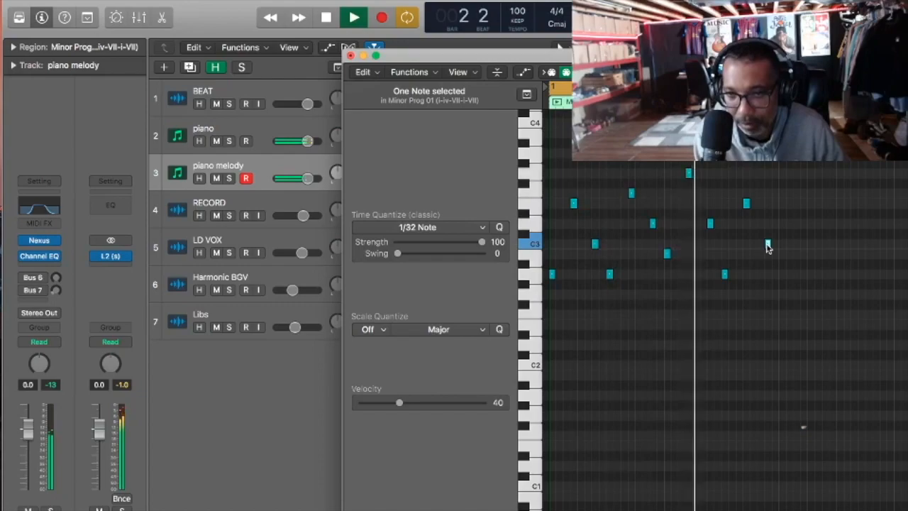
key("space")
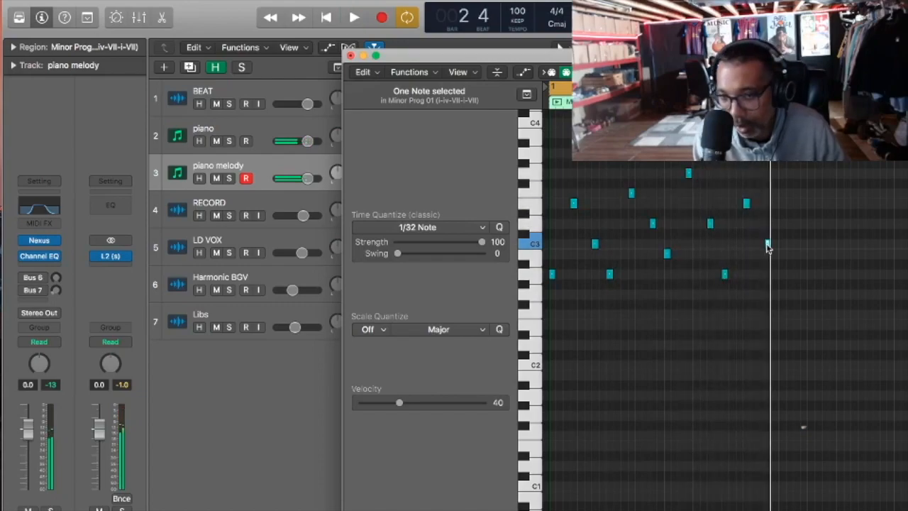
Transpose all 12 melody notes up two octaves, play them back and bring them into view
left_click_drag(821, 163, 552, 357)
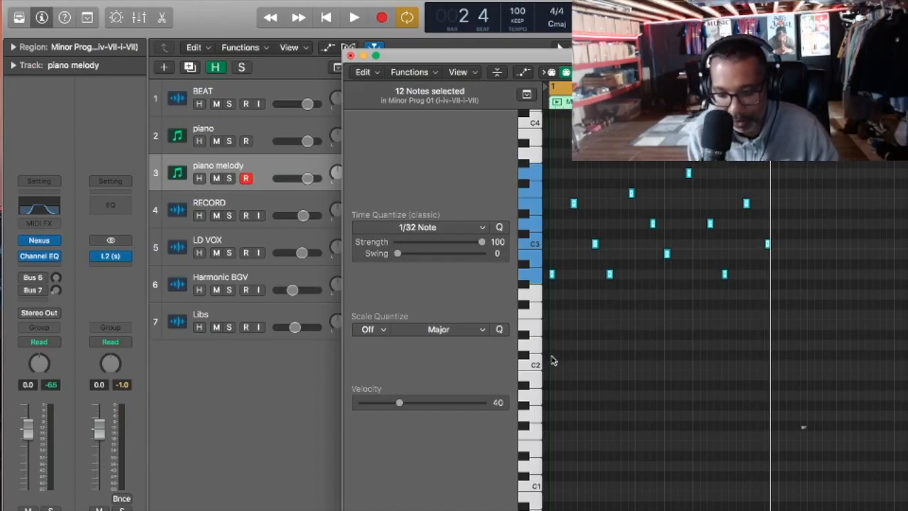
key("alt+shift+Up")
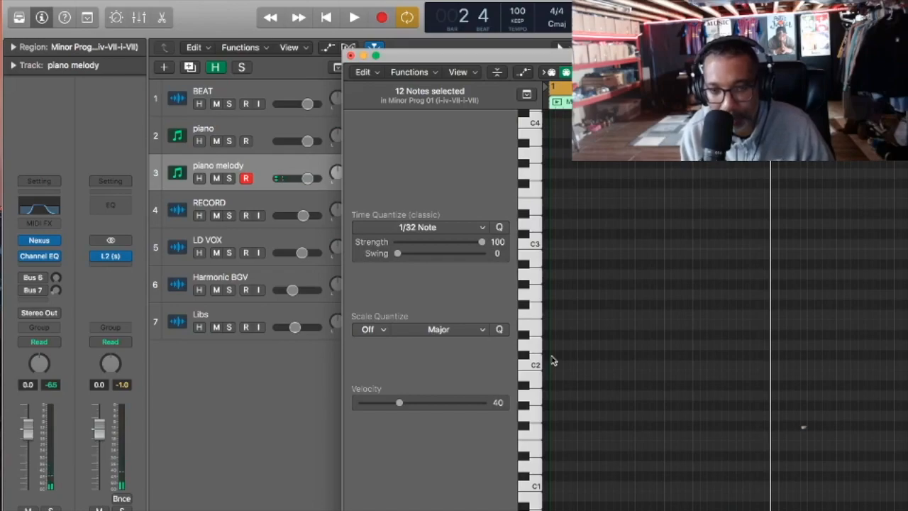
key("space")
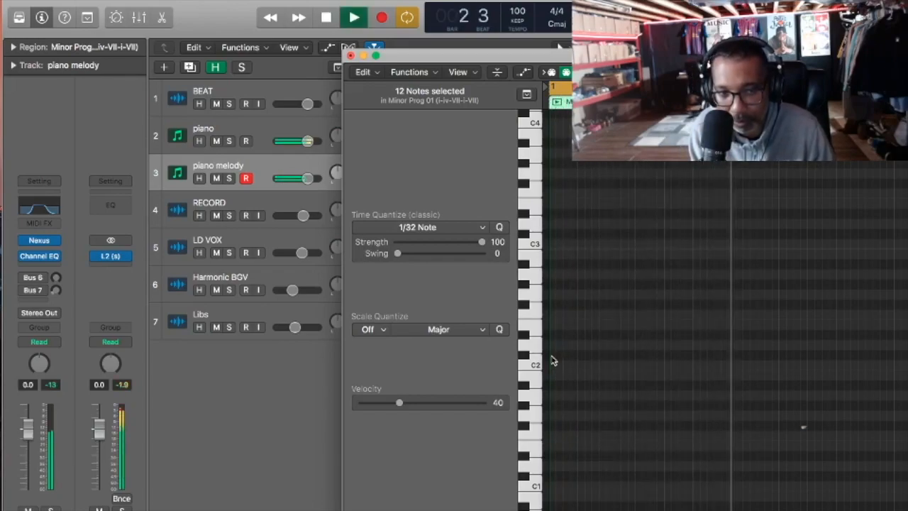
key("space")
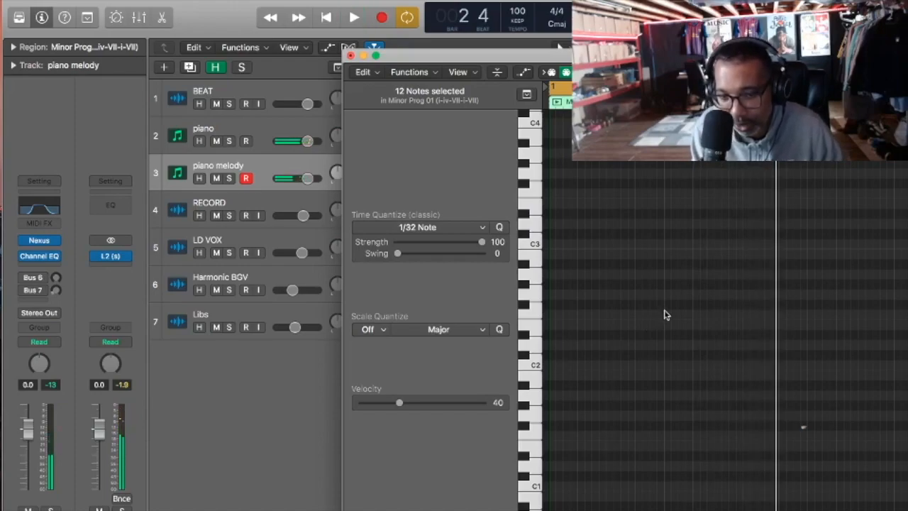
left_click_drag(666, 315, 691, 163)
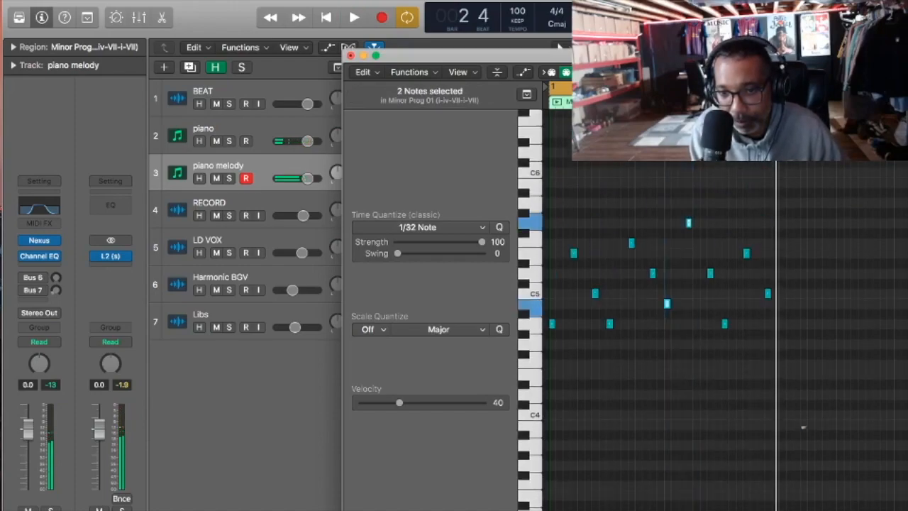
Duplicate all 12 melody notes directly after the originals to fill bars 3 and 4, play them back and close the note editor
left_click_drag(846, 172, 552, 424)
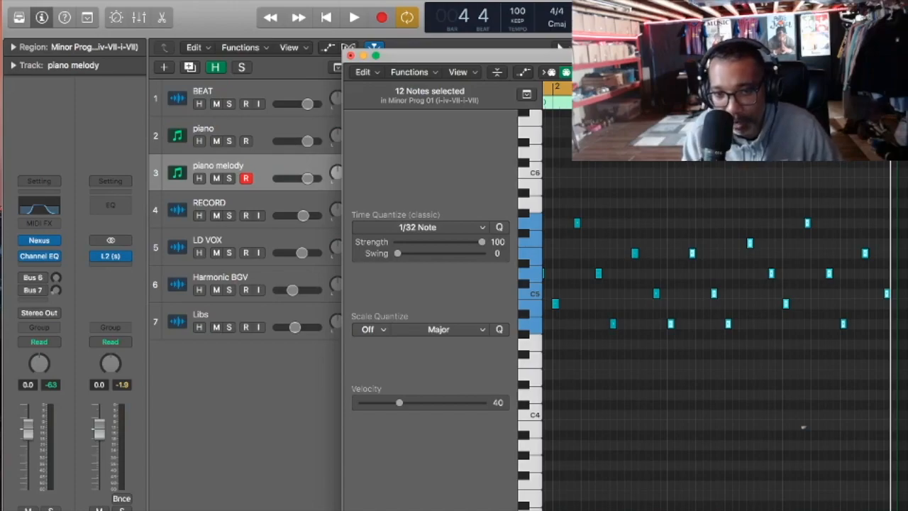
key("space")
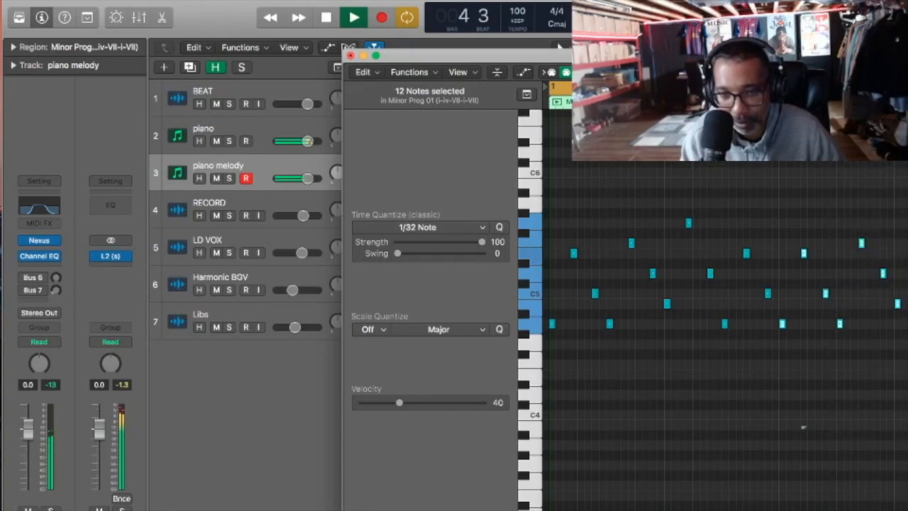
key("space")
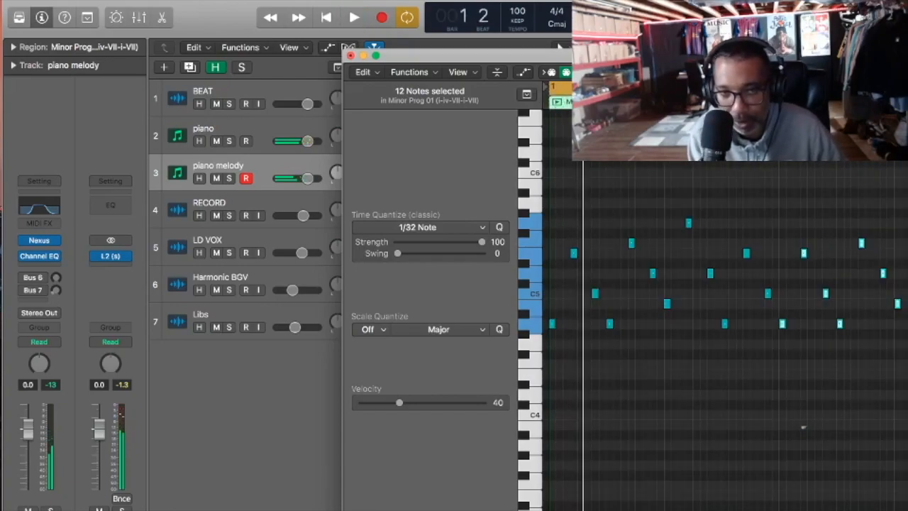
left_click(351, 56)
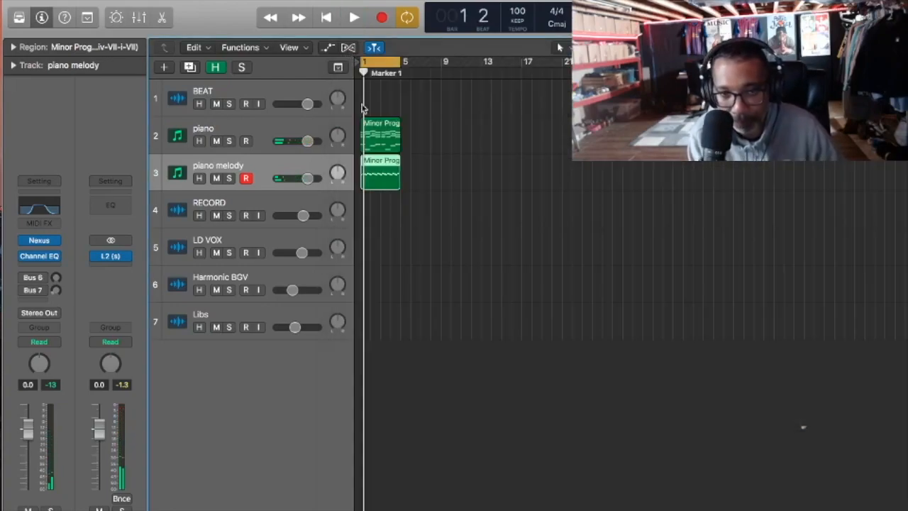
Insert a stereo Space Designer reverb on the piano melody track and set its Wet level to -8.4 dB
left_click(266, 129)
left_click(283, 168)
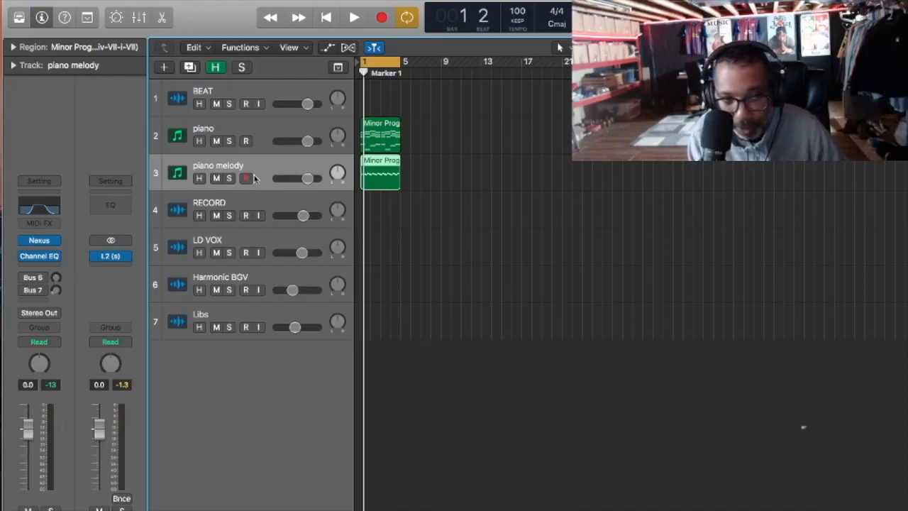
left_click(55, 267)
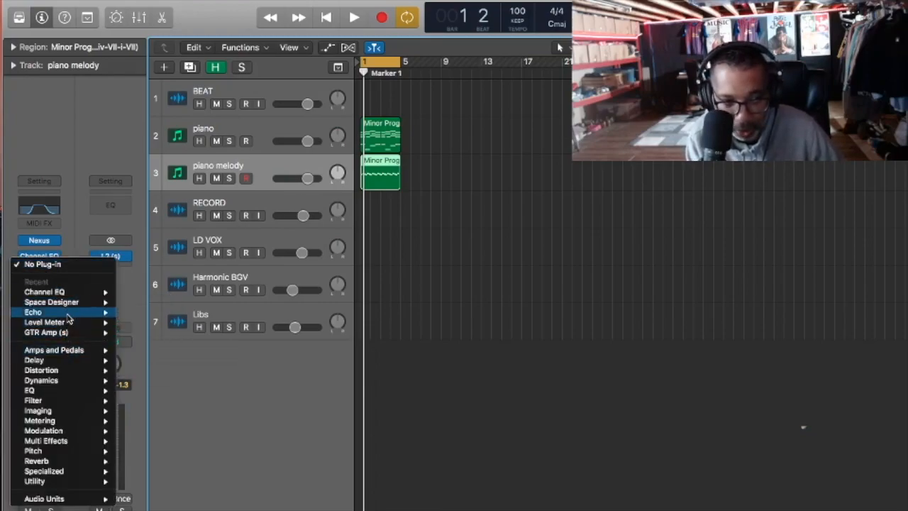
mouse_move(74, 306)
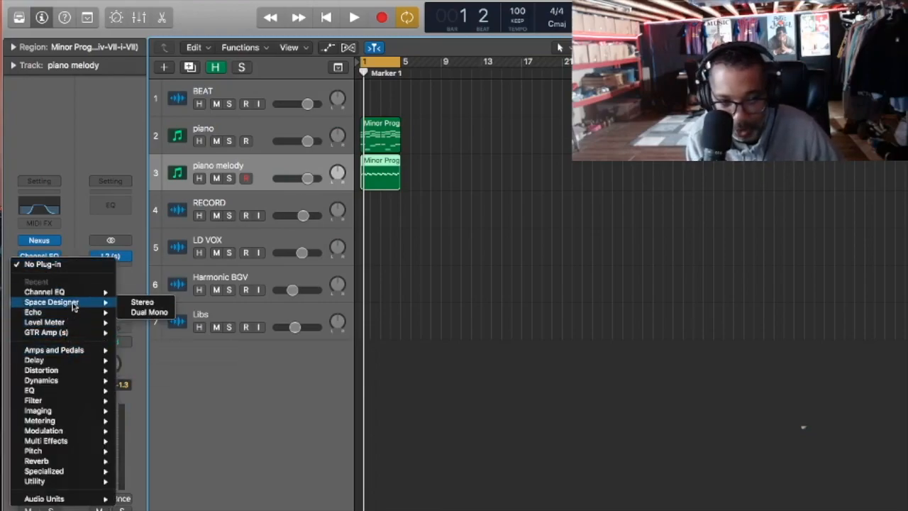
left_click(125, 304)
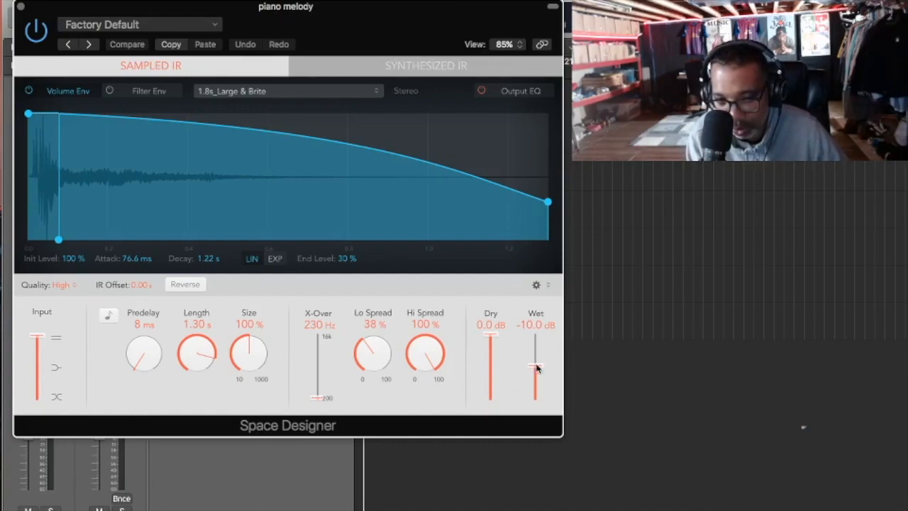
left_click_drag(537, 368, 537, 361)
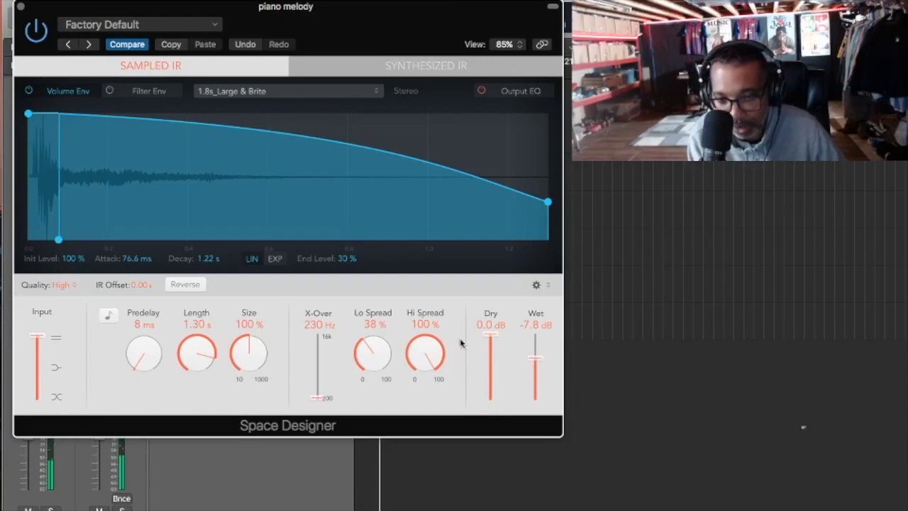
scroll(535, 363, "down", 3)
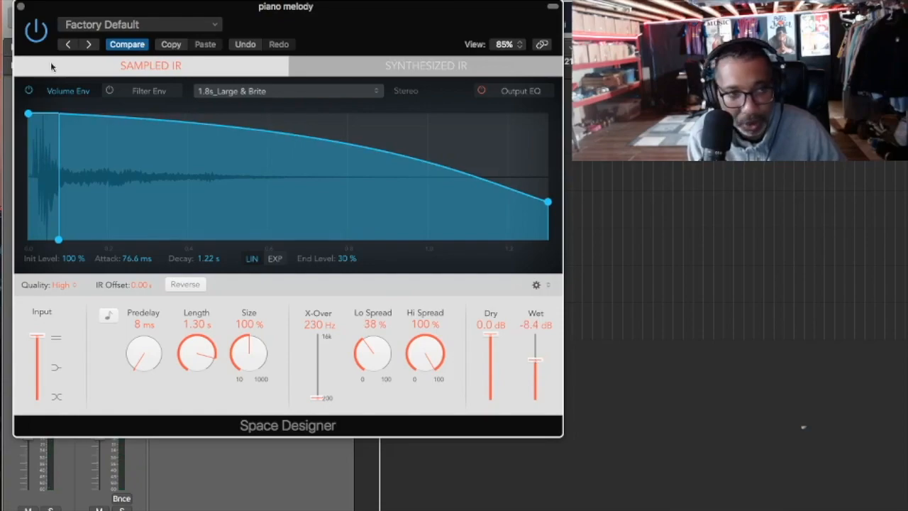
left_click(21, 6)
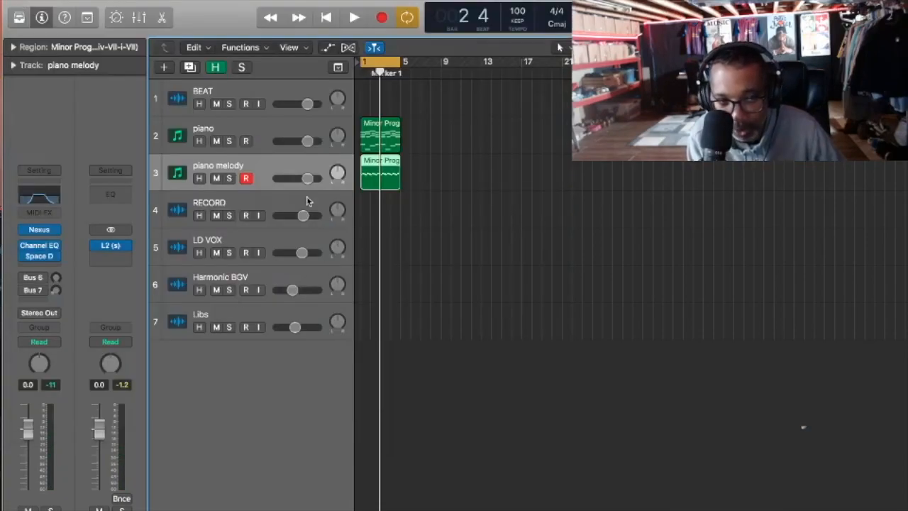
Lower the piano track's volume to -4.0 dB and the piano melody's to -8.0 dB, and play back the balance
left_click(314, 133)
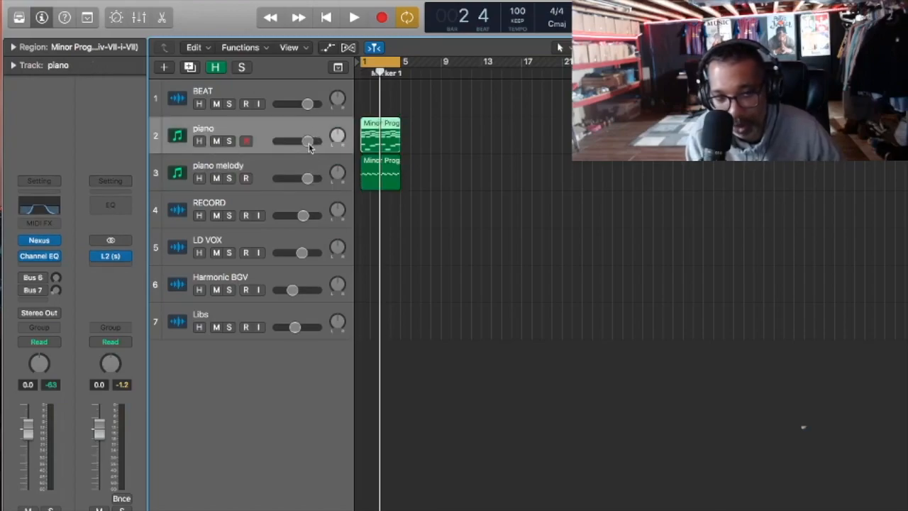
left_click(308, 142)
left_click_drag(307, 141, 286, 148)
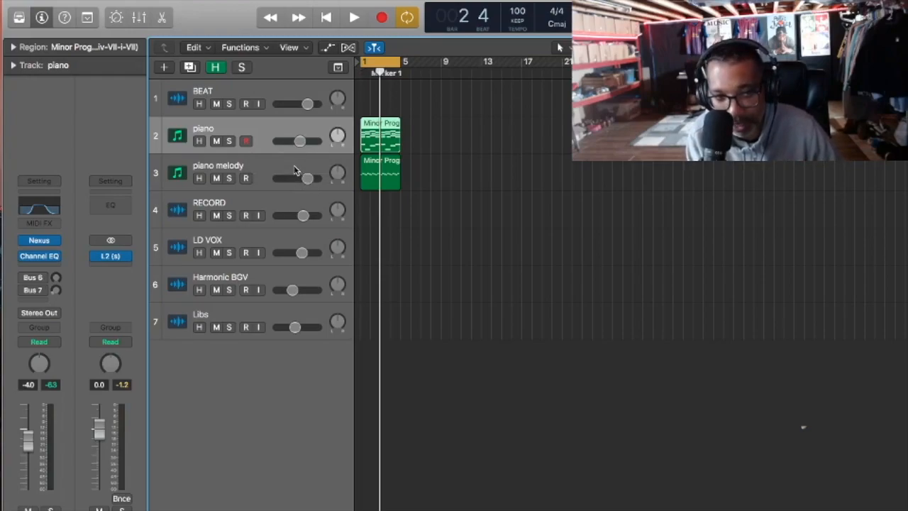
left_click(298, 173)
left_click_drag(307, 180, 293, 179)
key("space")
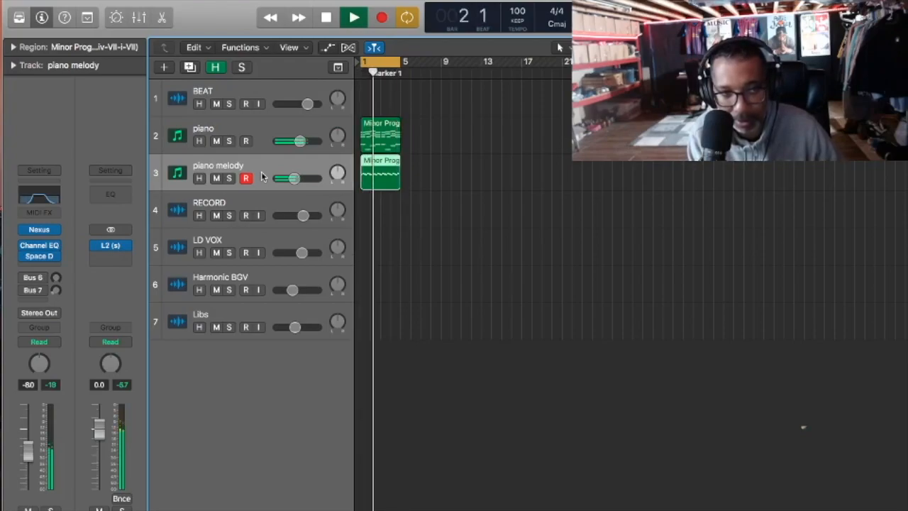
key("space")
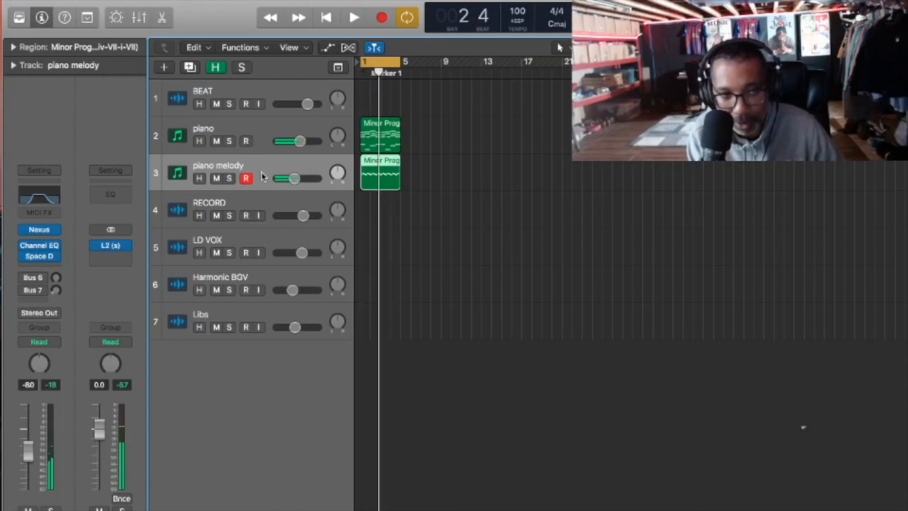
Set the high-cut frequency of the piano track's Channel EQ to 1080 Hz, play it back and close the EQ
left_click(261, 144)
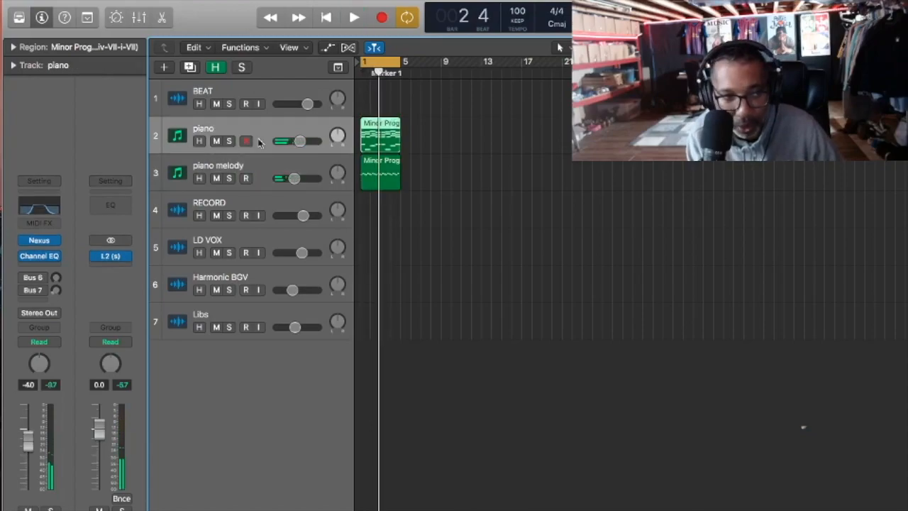
left_click(39, 207)
left_click_drag(419, 183, 360, 183)
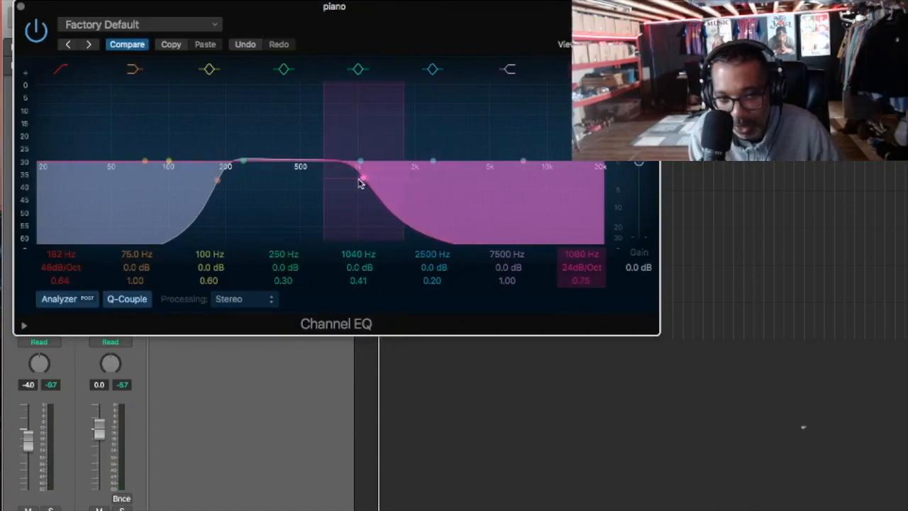
key("space")
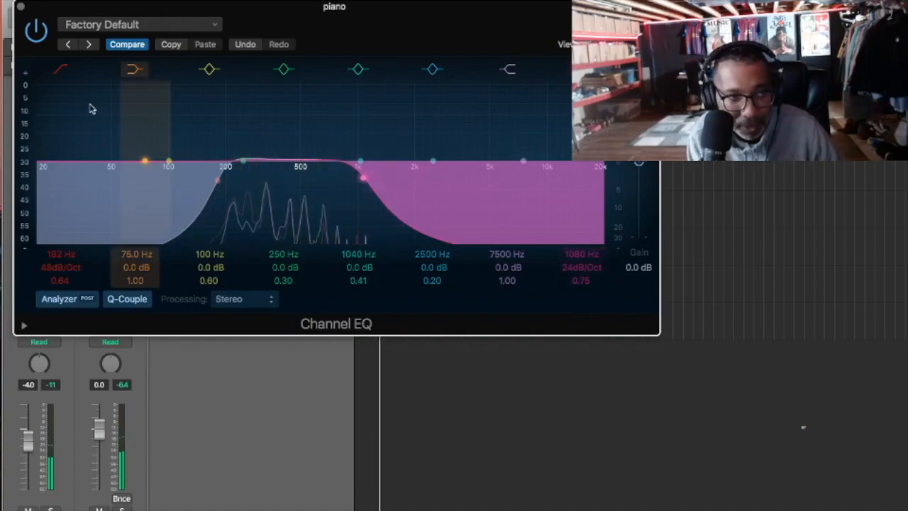
left_click(19, 7)
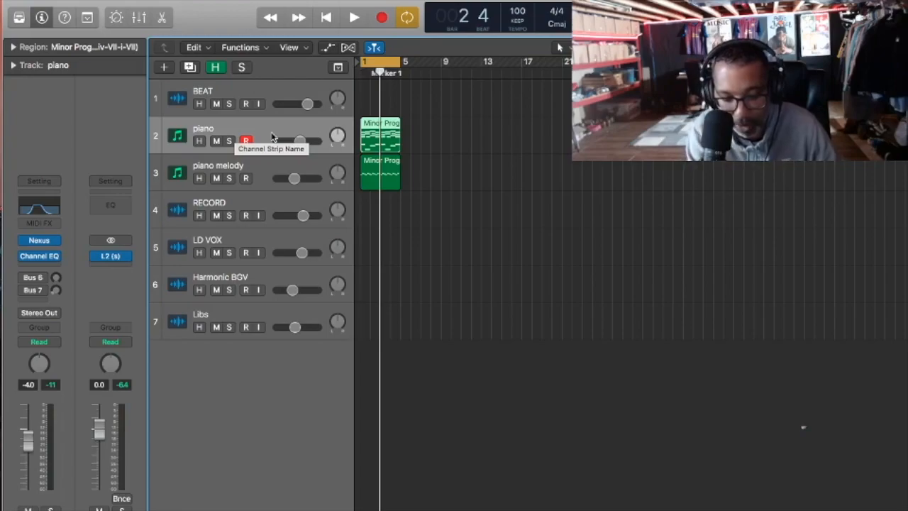
Duplicate the piano track, rename the new track "piano bass" and copy the piano's chord region onto it
key("super+d")
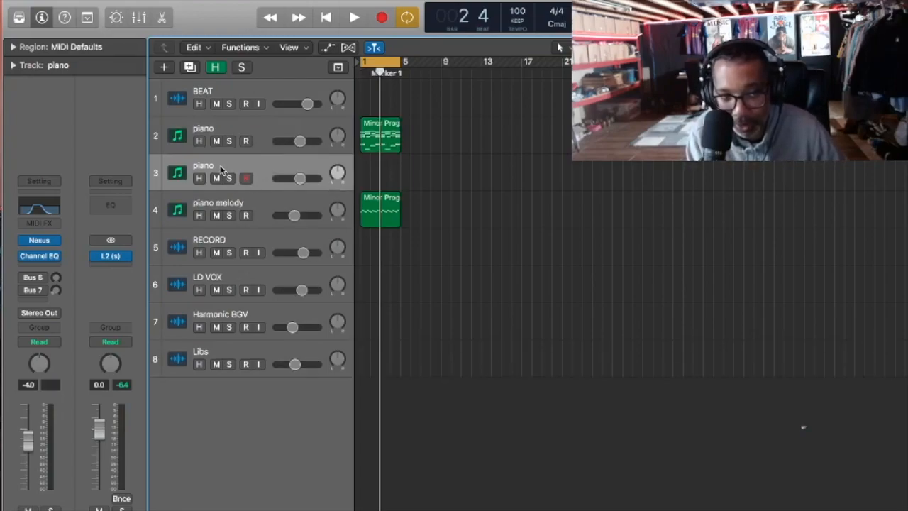
double_click(221, 168)
left_click(220, 165)
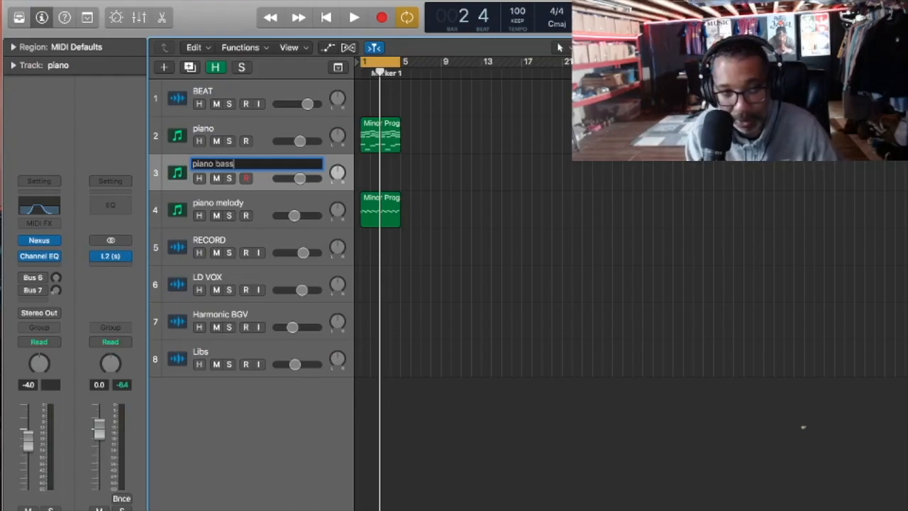
key("Return")
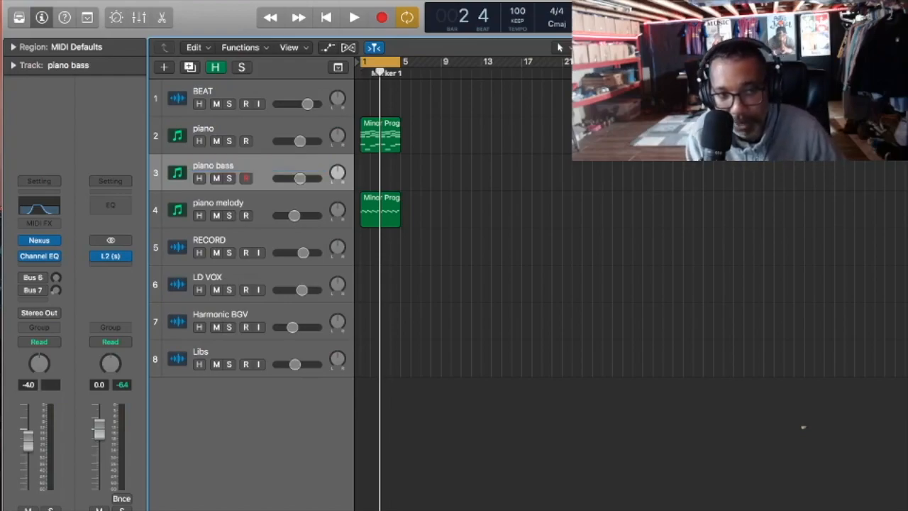
left_click(378, 142)
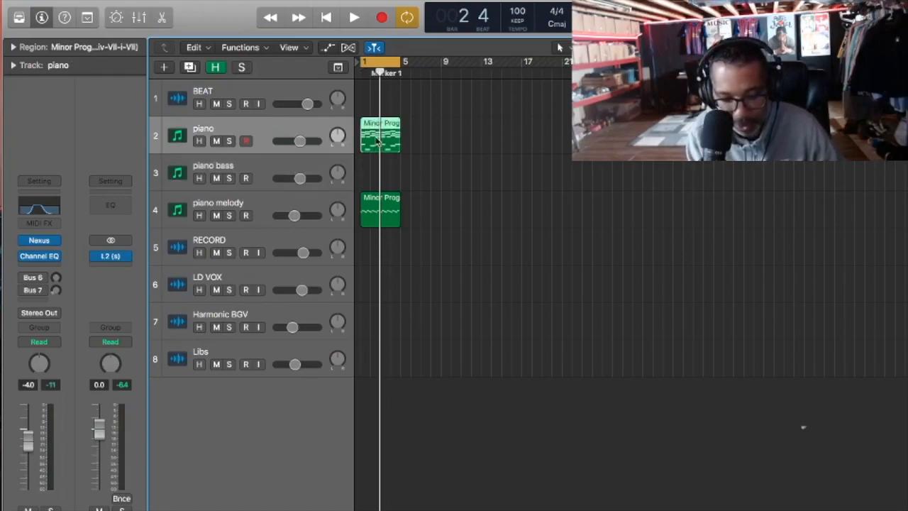
left_click_drag(378, 142, 379, 174)
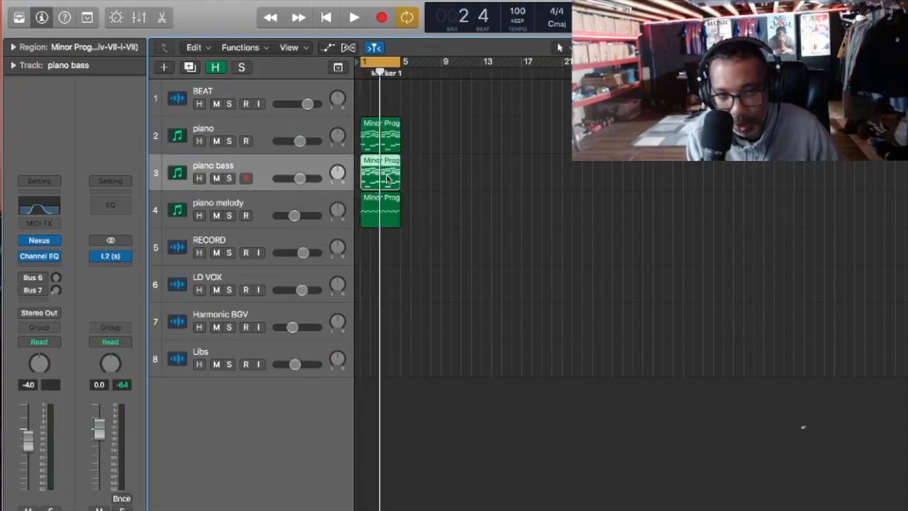
Open the piano bass region for note editing and delete all upper chord notes, keeping only the lowest root notes
left_click(352, 1)
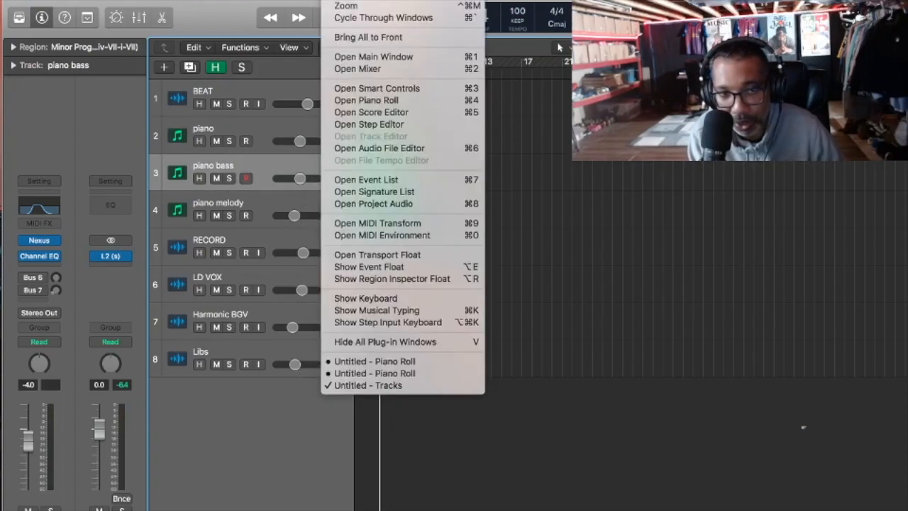
left_click(378, 101)
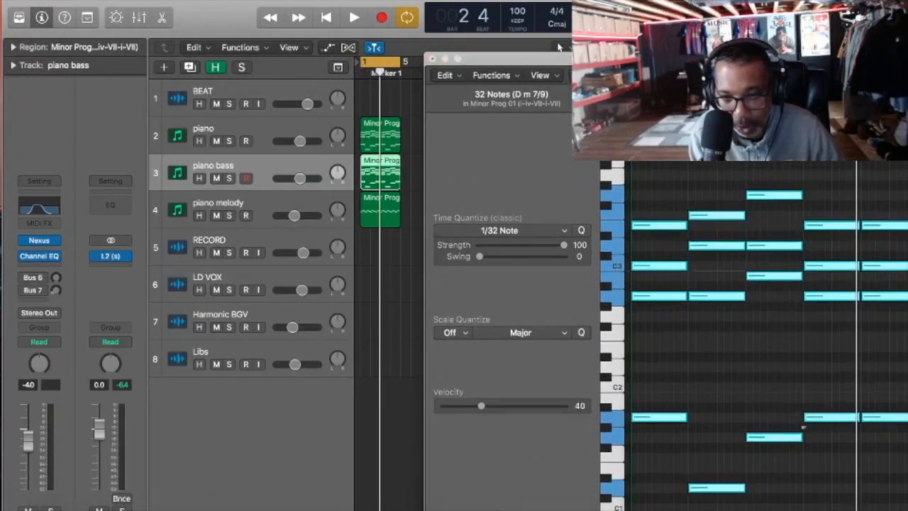
left_click(657, 163)
left_click(657, 226)
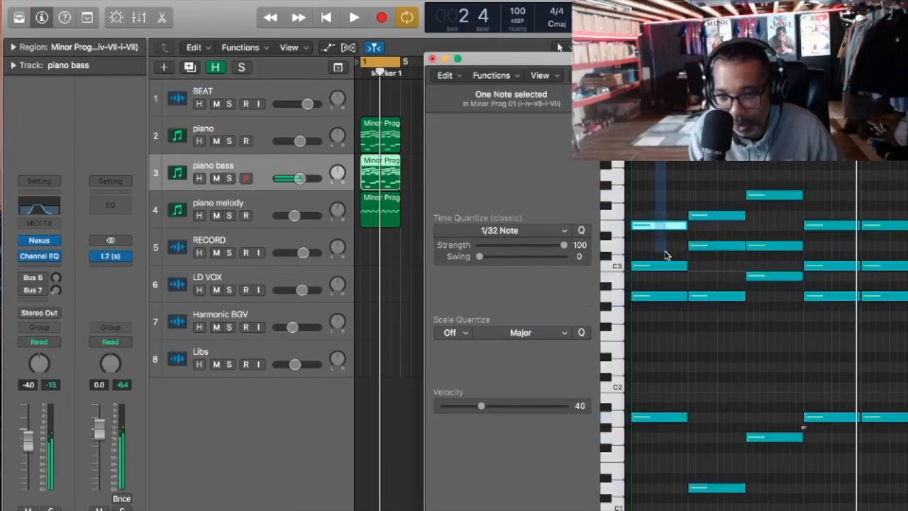
left_click_drag(666, 261, 907, 359)
key("Delete")
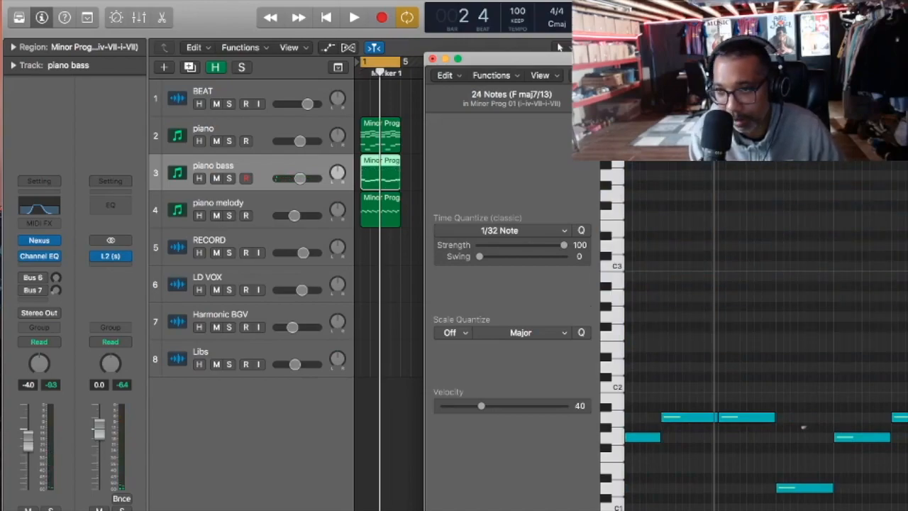
Transpose all eight remaining piano bass notes down one octave and close the note editor
key("super+Up")
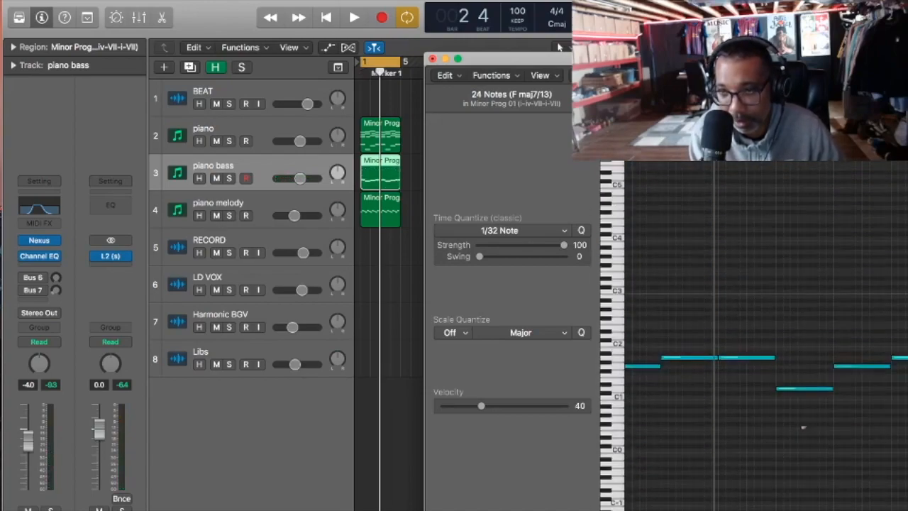
left_click_drag(780, 59, 637, 55)
key("super+Left")
key("super+Left")
key("super+Left")
key("super+Left")
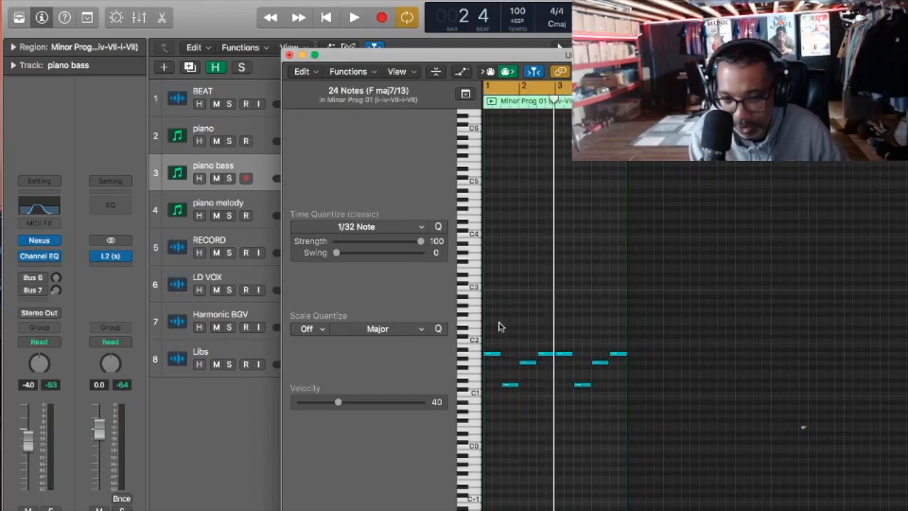
left_click_drag(493, 319, 615, 422)
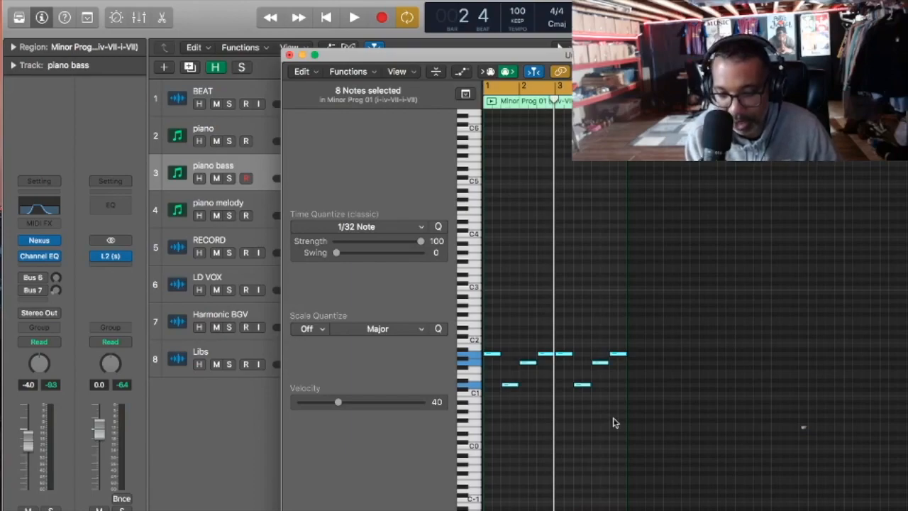
key("alt+shift+Down")
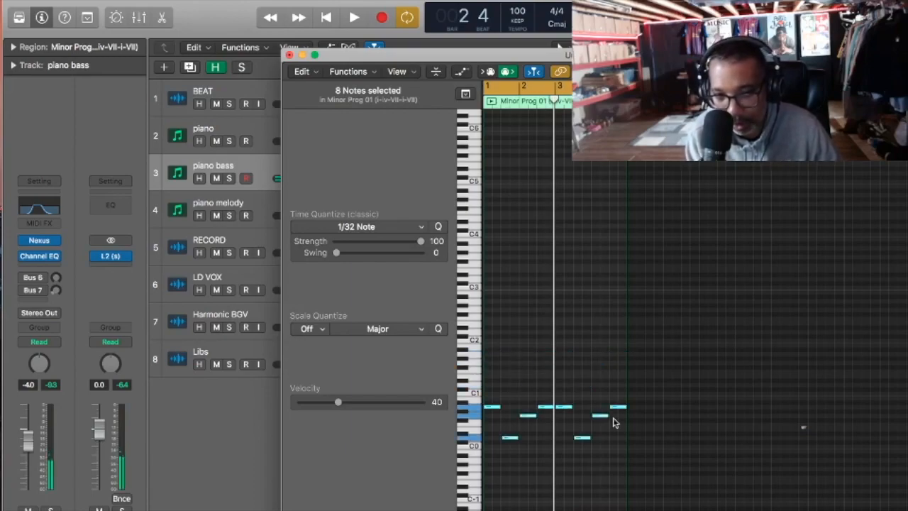
left_click(290, 55)
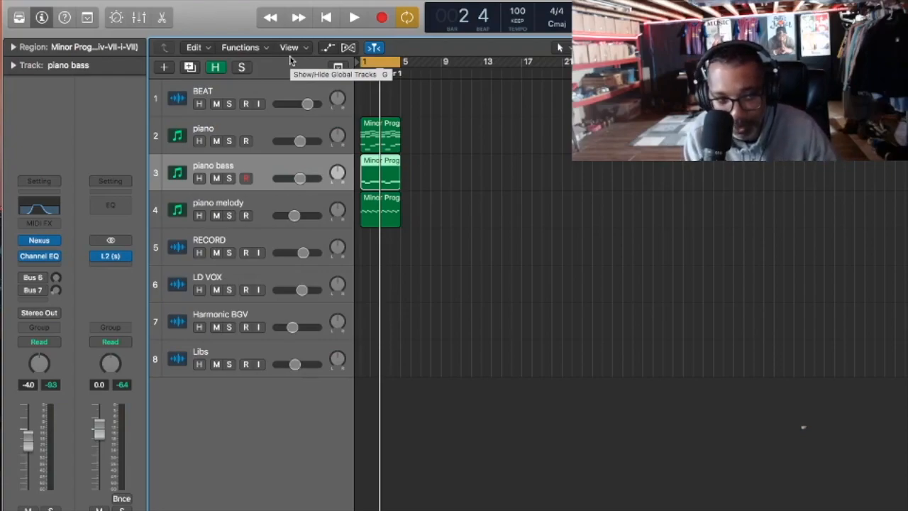
Bypass the Channel EQ on the piano bass track and play back the loop
mouse_move(41, 261)
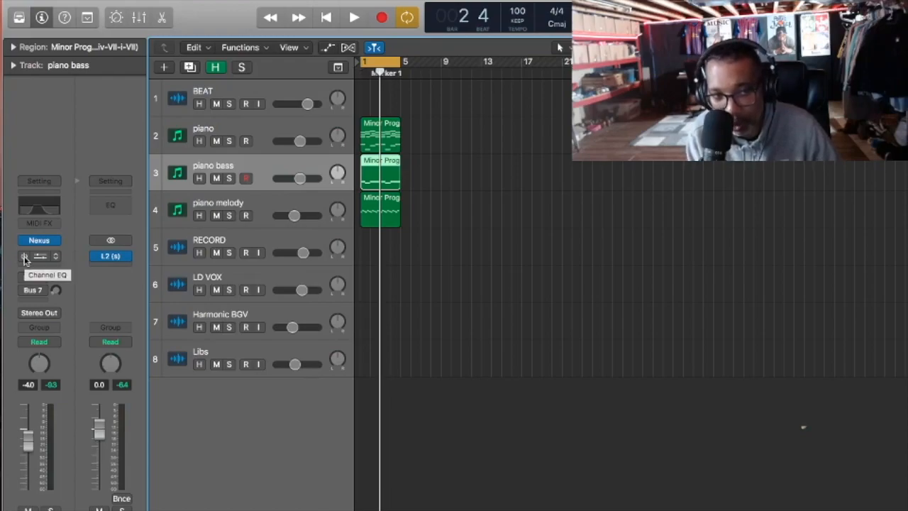
key("space")
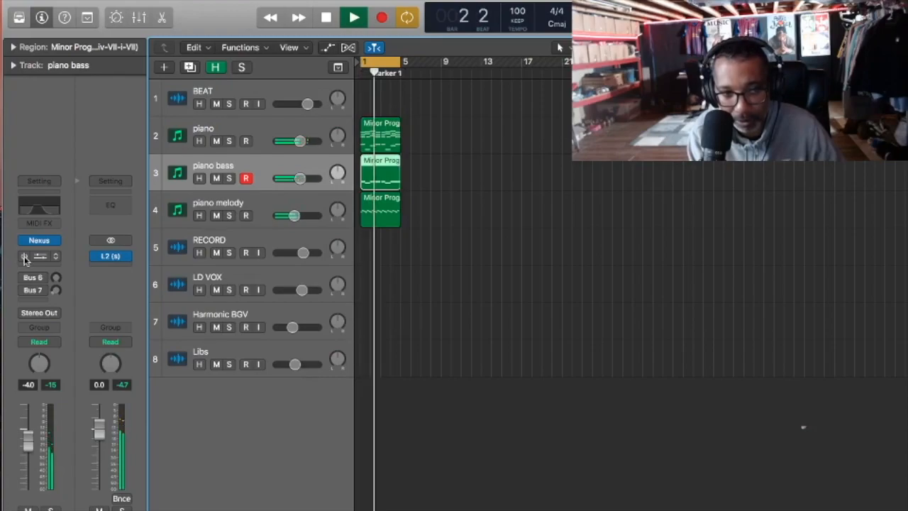
Stop playback and move the piano melody track above the piano bass track
key("space")
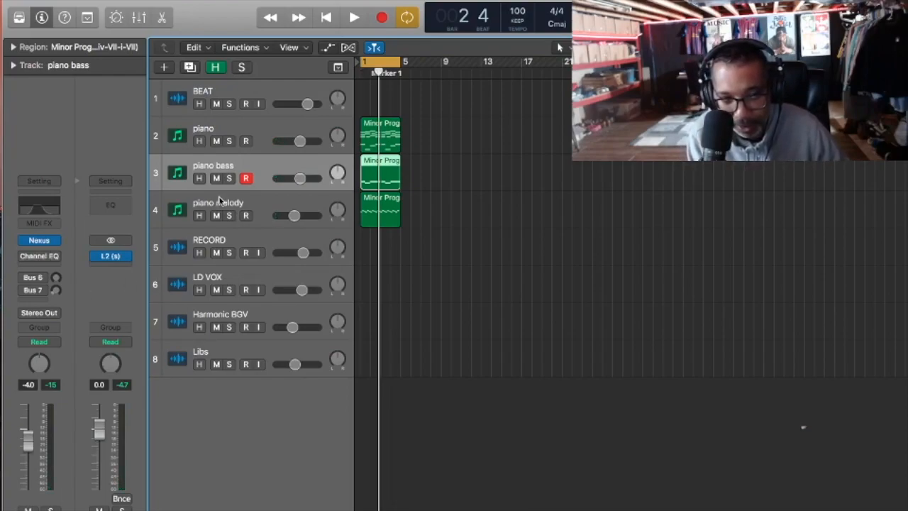
left_click_drag(220, 203, 223, 173)
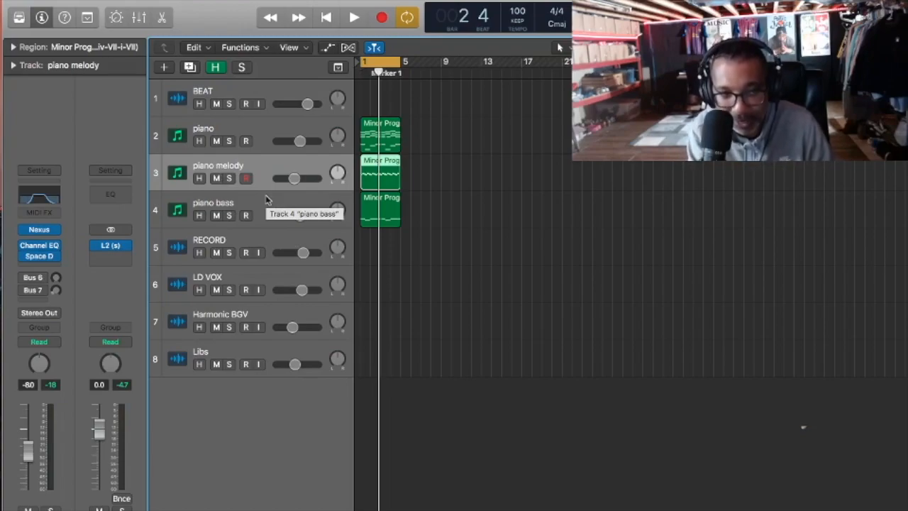
key("super+d")
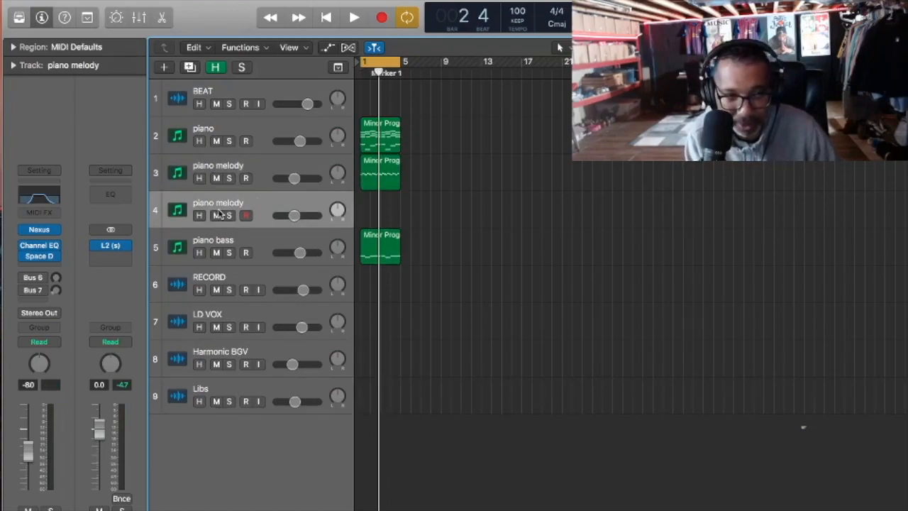
key("super+z")
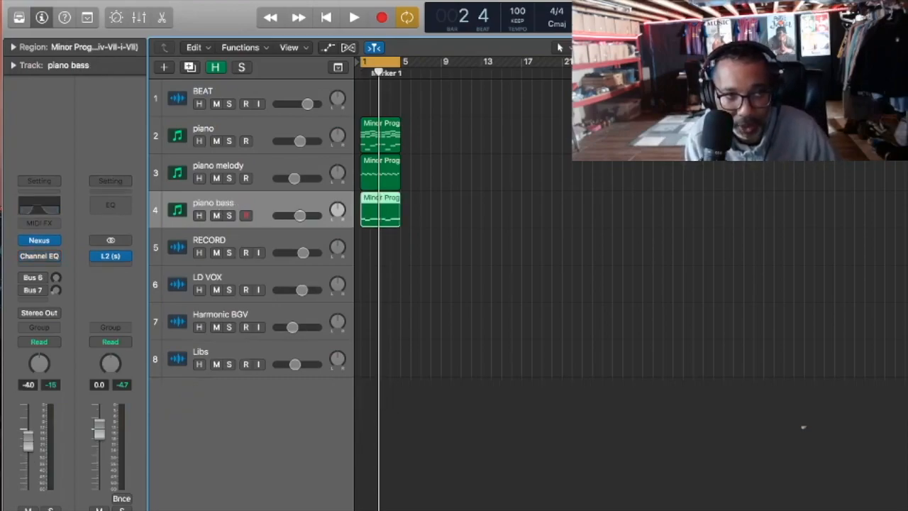
Create one software instrument track below piano bass, hide the Library and load Arcade as the track's instrument
left_click(159, 0)
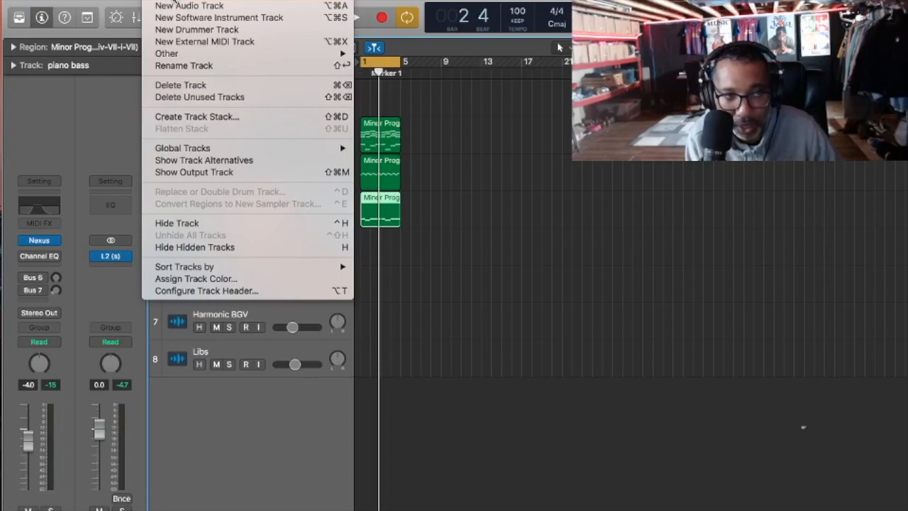
left_click(175, 2)
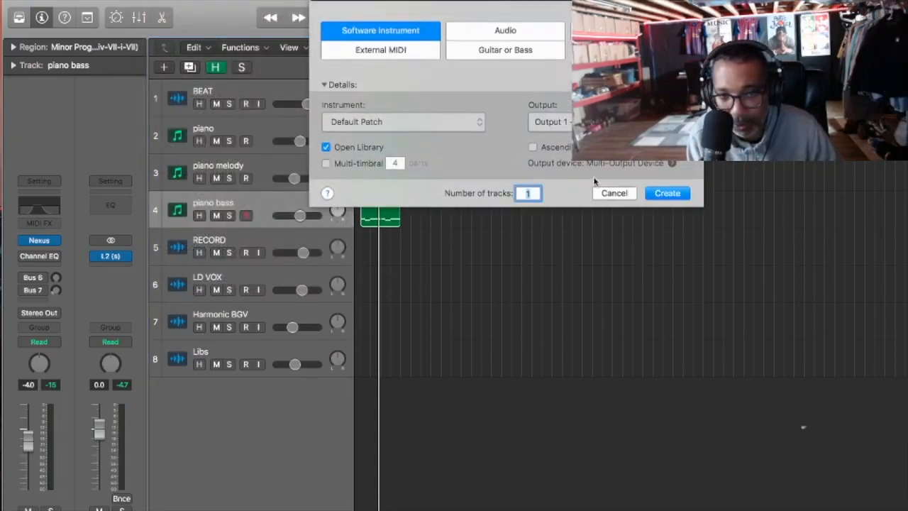
left_click(655, 193)
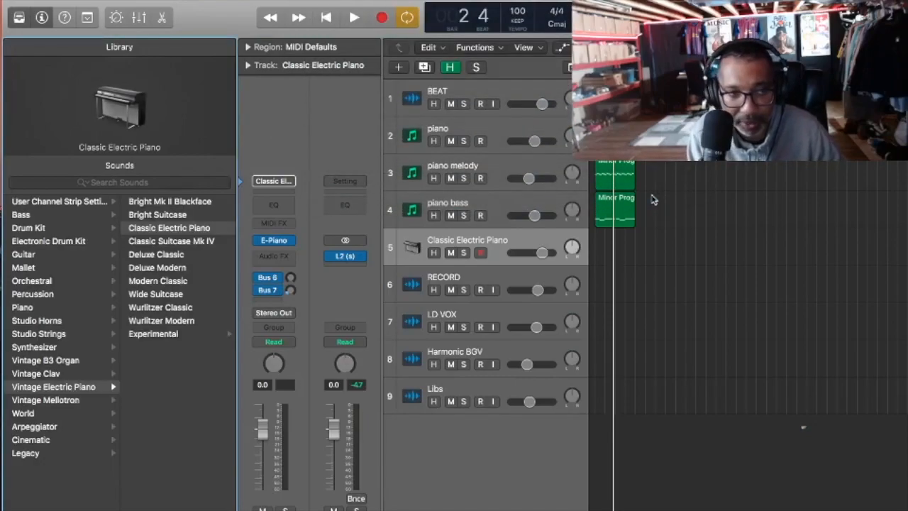
left_click(19, 20)
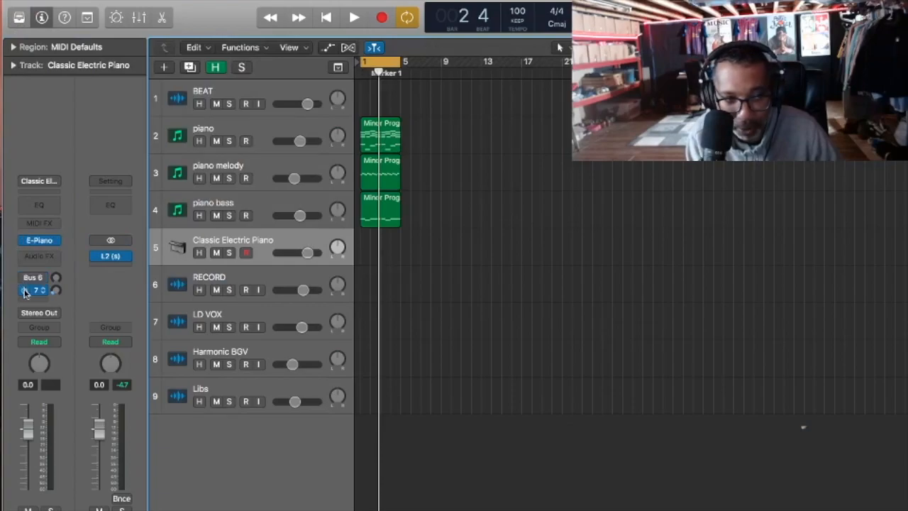
left_click(53, 244)
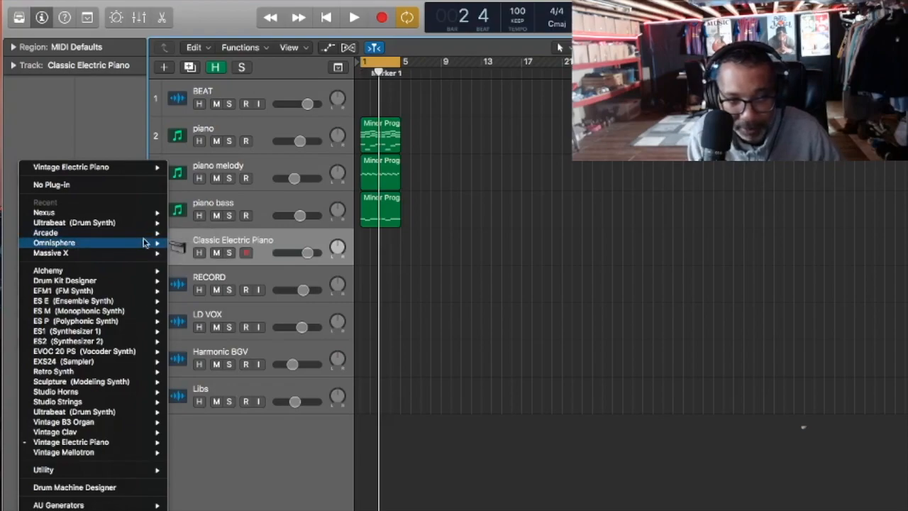
mouse_move(156, 243)
left_click(186, 232)
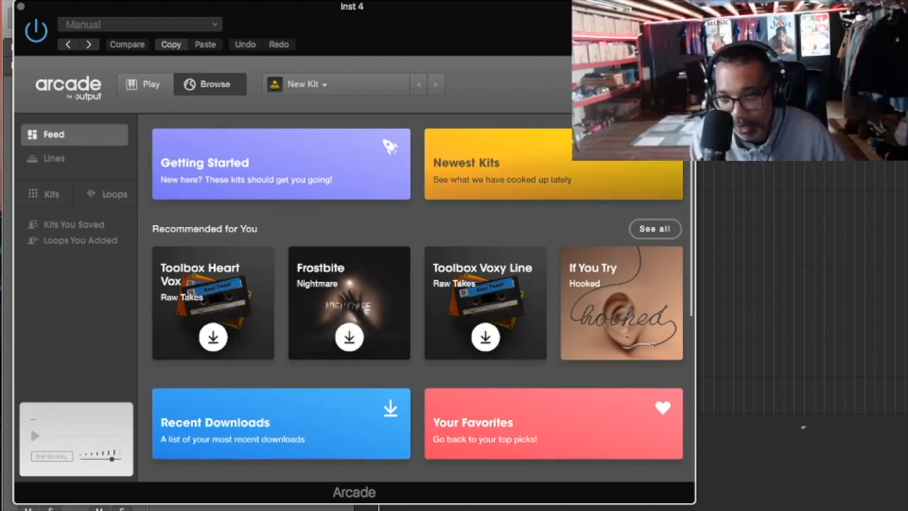
Set Arcade's key to A min, load the "Talkin' to Myself" kit from the Hooked line and close the plug-in
left_click(604, 84)
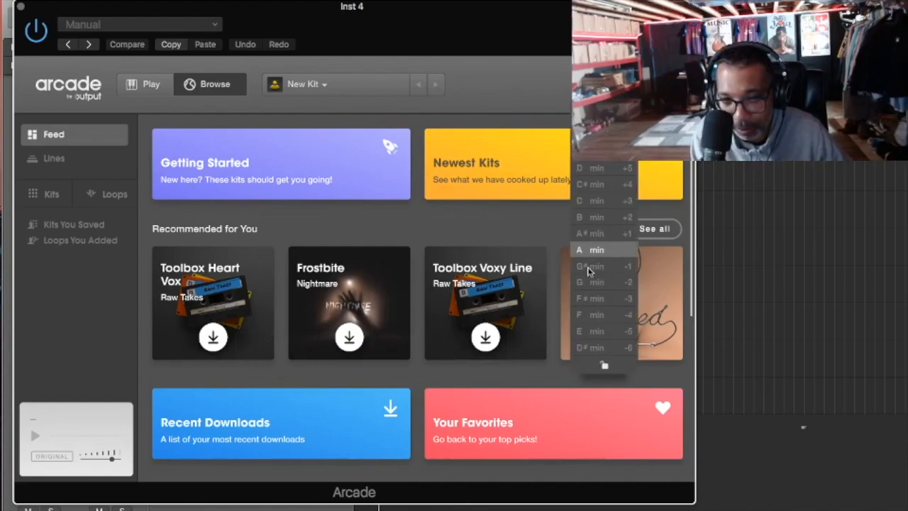
left_click(596, 252)
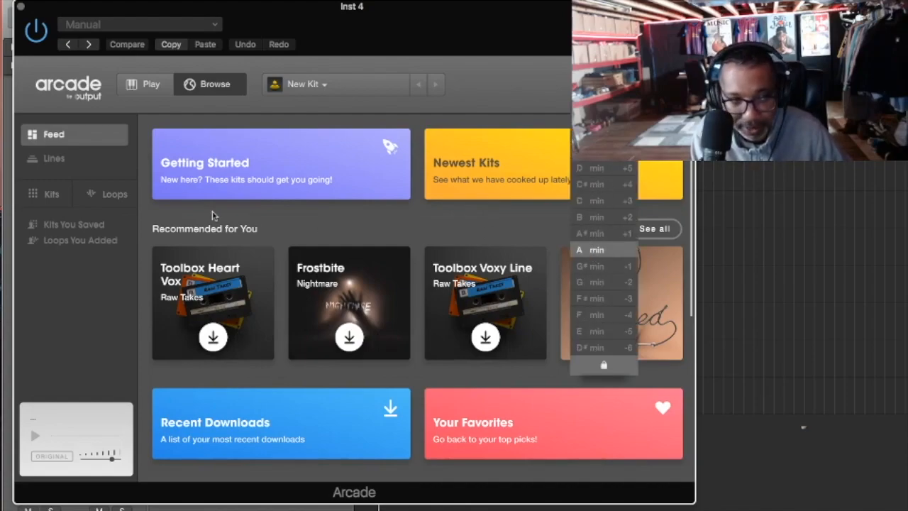
left_click(94, 161)
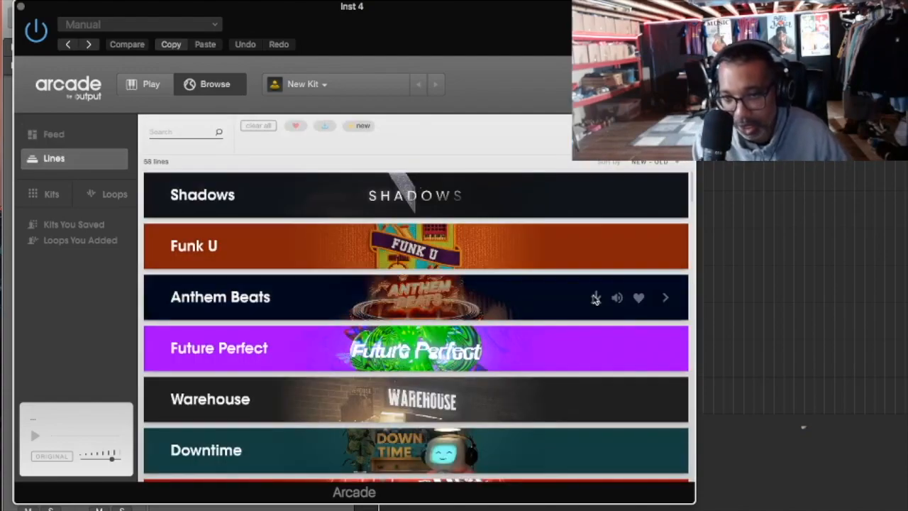
mouse_move(684, 199)
left_click_drag(690, 203, 695, 399)
mouse_move(474, 351)
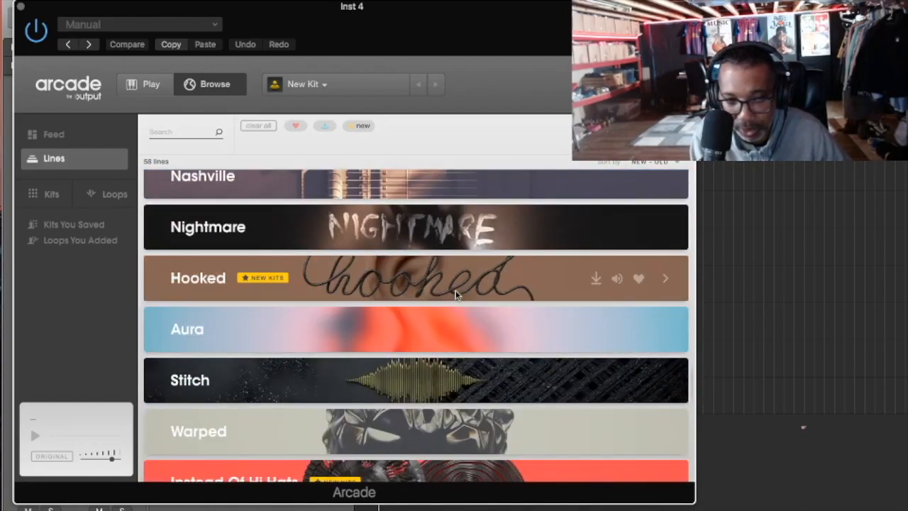
left_click(454, 294)
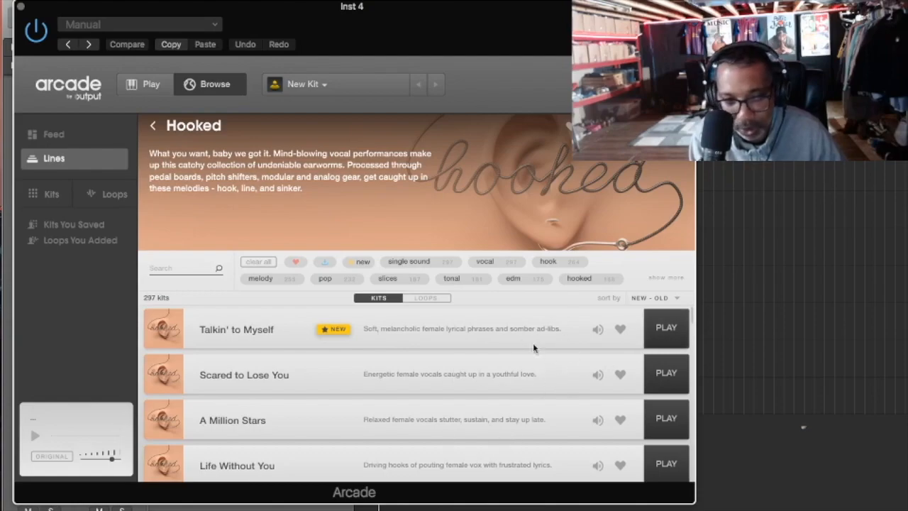
left_click(669, 339)
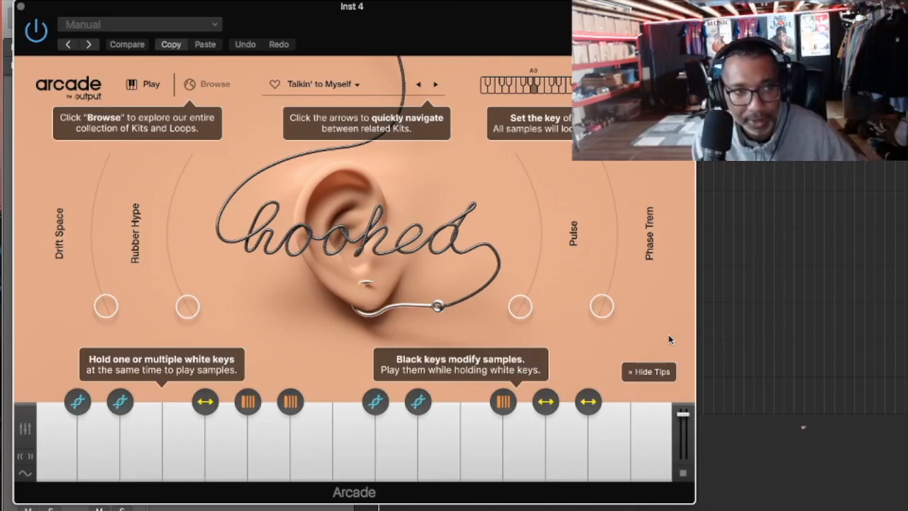
left_click(22, 9)
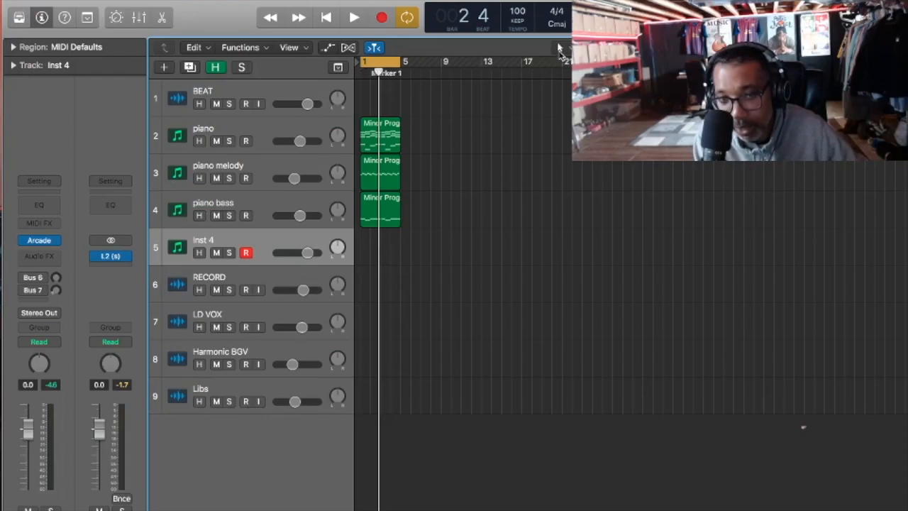
With the Pencil tool, create an empty four-bar region on the Arcade track, starting at bar 1 and ending at bar 5
left_click(559, 48)
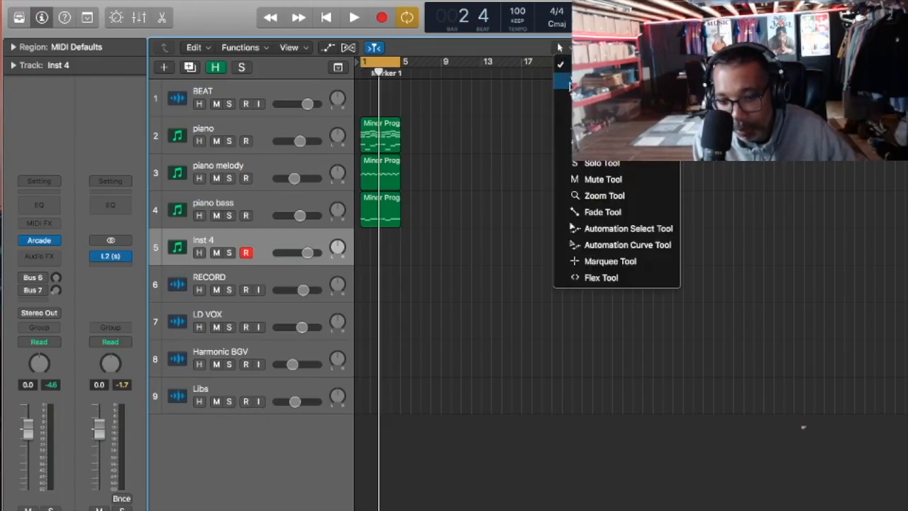
left_click(570, 83)
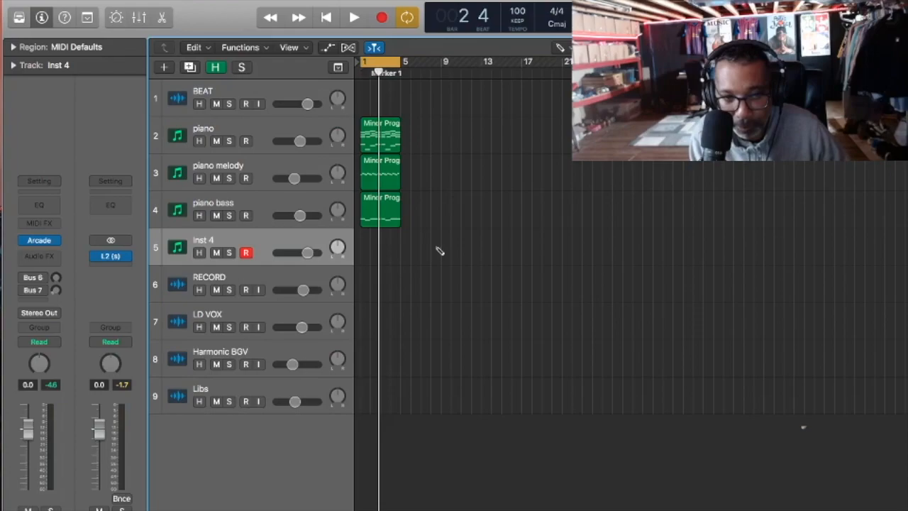
left_click(363, 257)
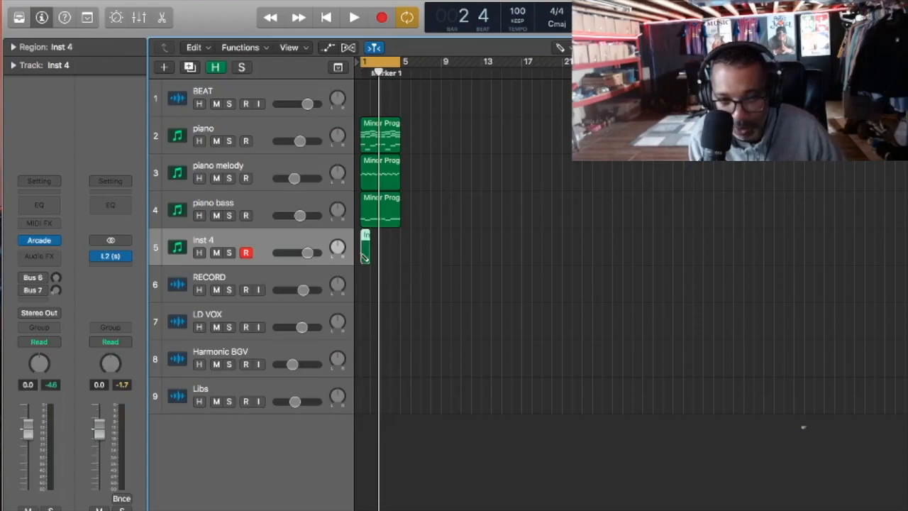
left_click_drag(367, 254, 397, 261)
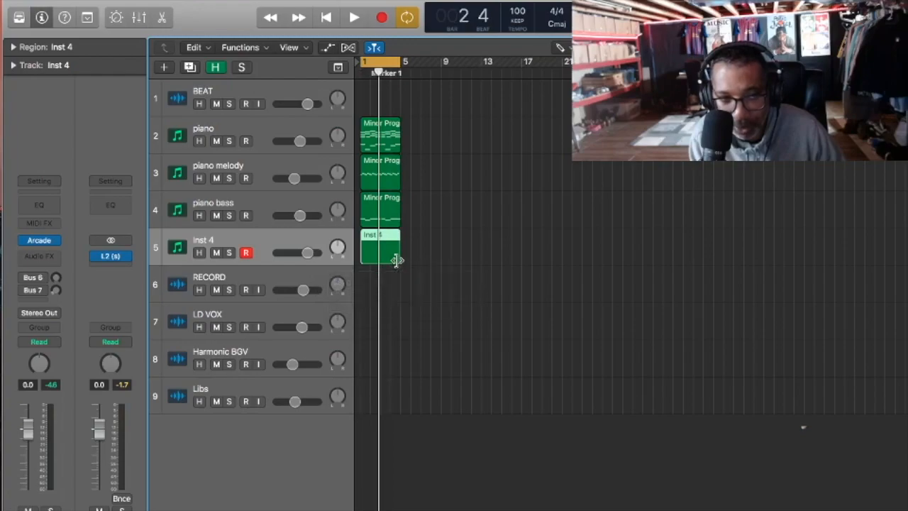
Rename the Arcade track as "vox"
double_click(217, 242)
type("vox")
key("Return")
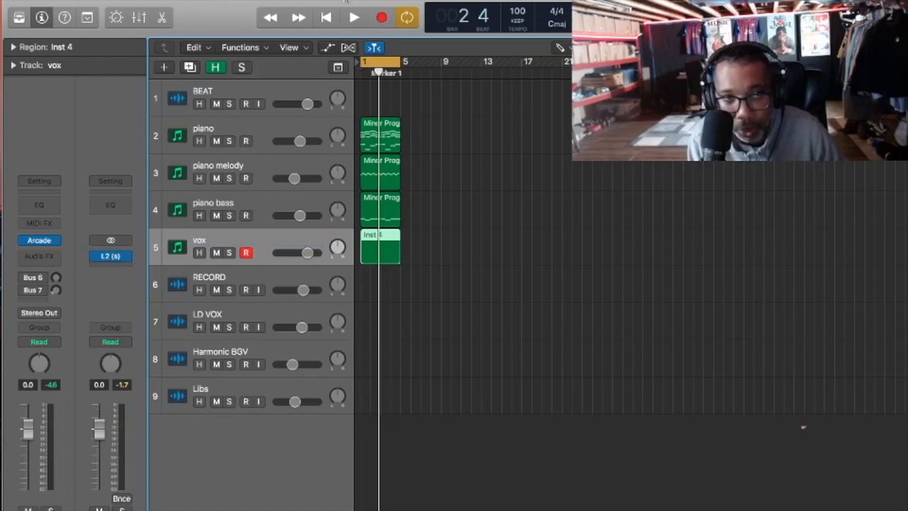
Open the vox region in the Piano Roll and draw two C3 notes, at the starts of bars 1 and 3
left_click(346, 2)
left_click(359, 100)
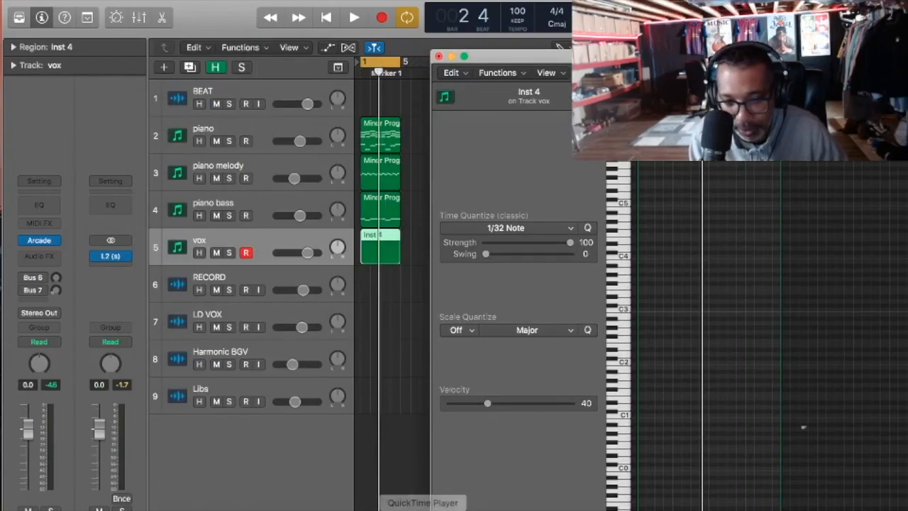
left_click(498, 508)
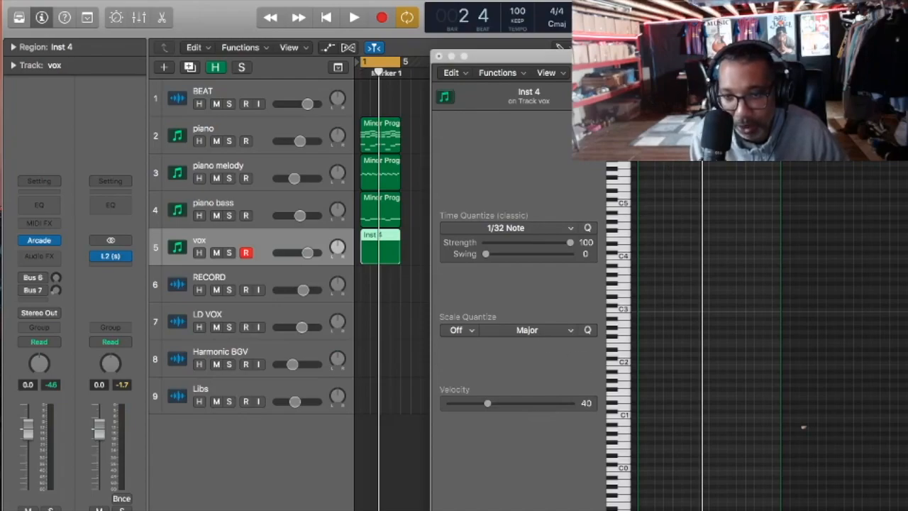
left_click_drag(692, 58, 328, 48)
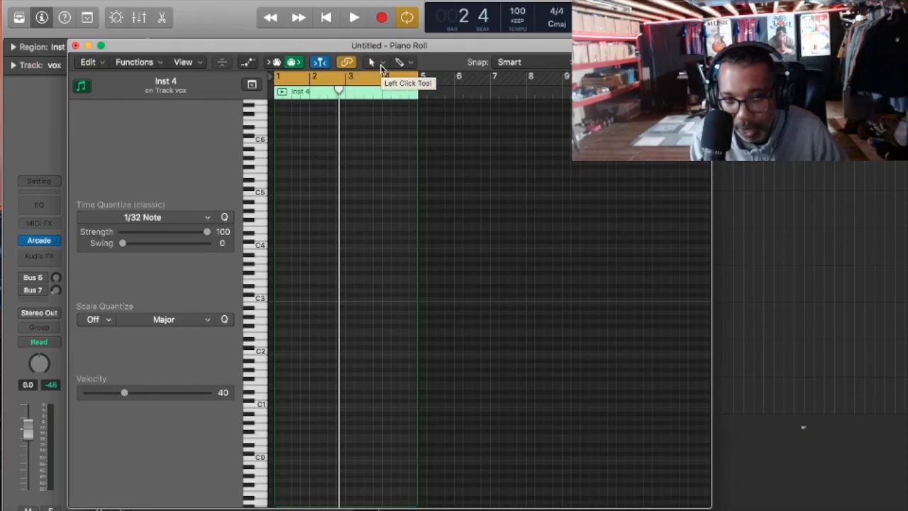
left_click(381, 65)
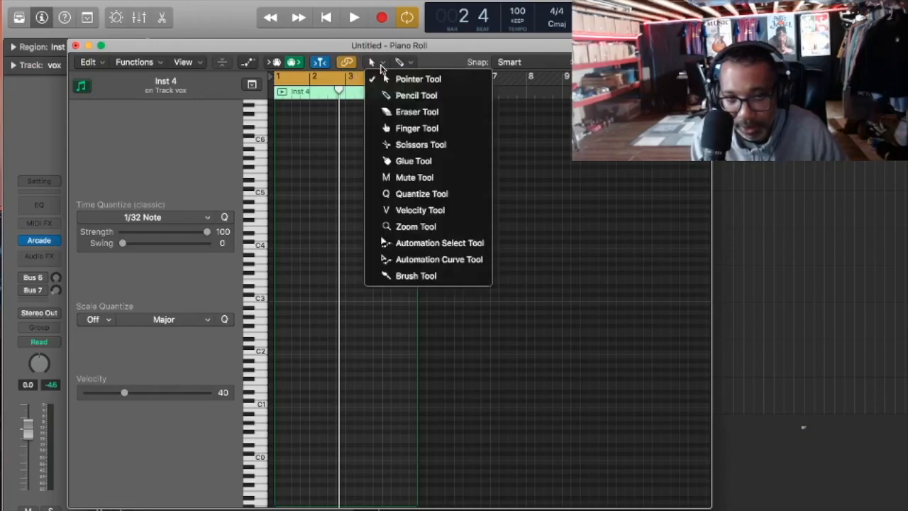
left_click(389, 97)
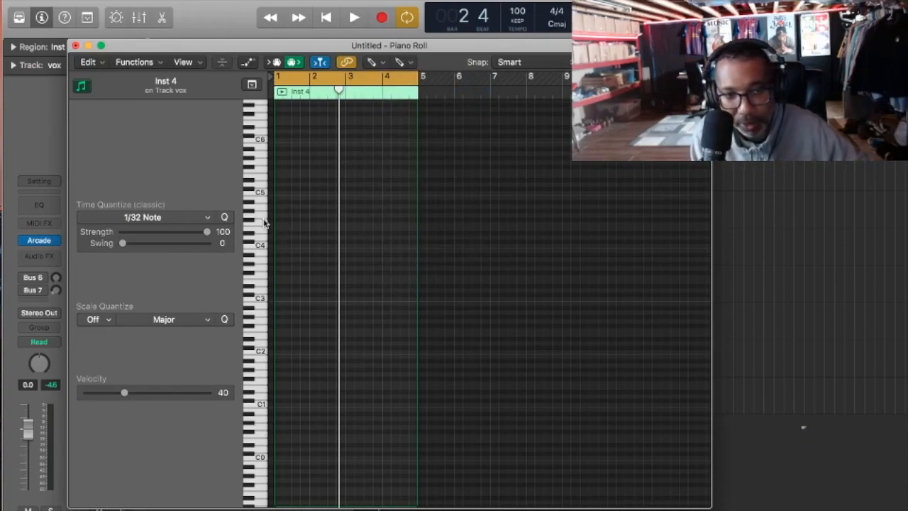
left_click(264, 222)
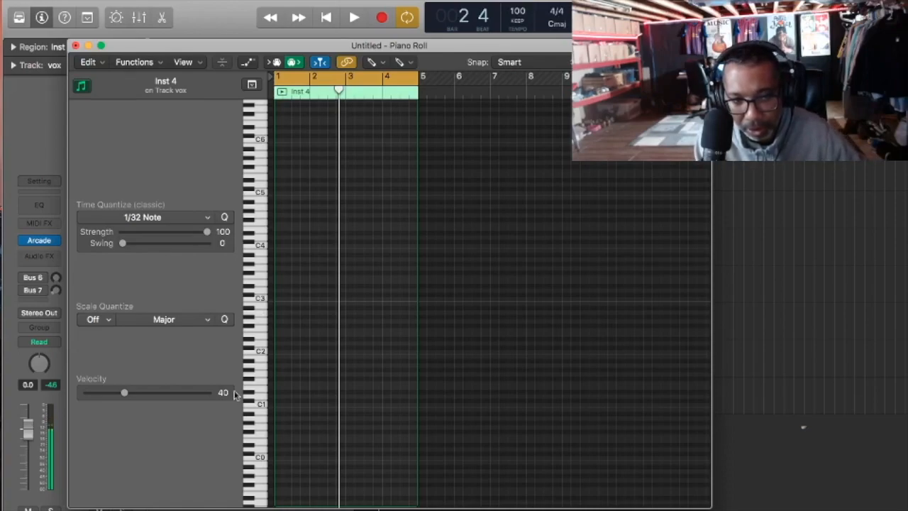
left_click(281, 300)
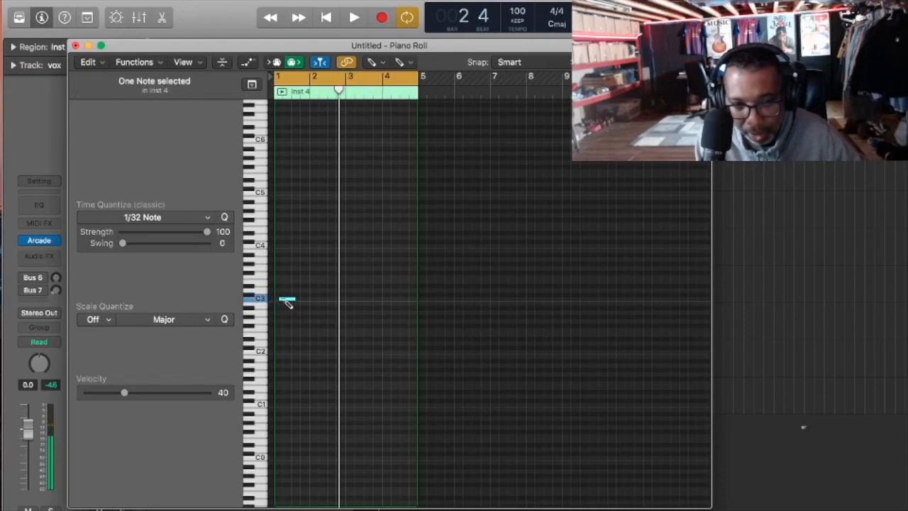
left_click_drag(288, 300, 285, 299)
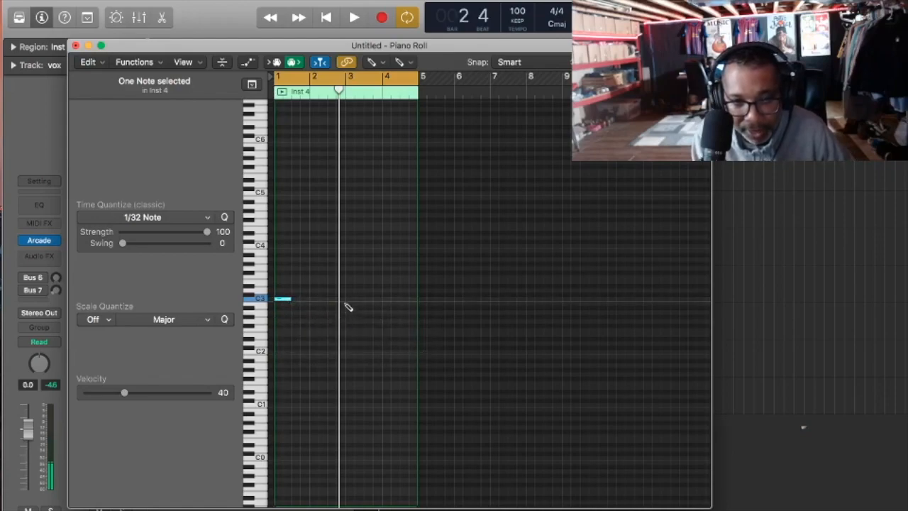
left_click_drag(337, 91, 371, 90)
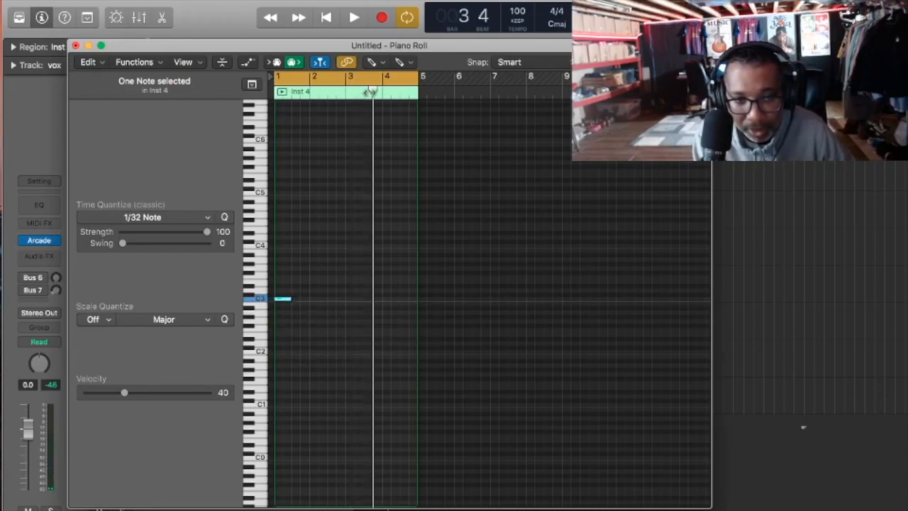
left_click(349, 299)
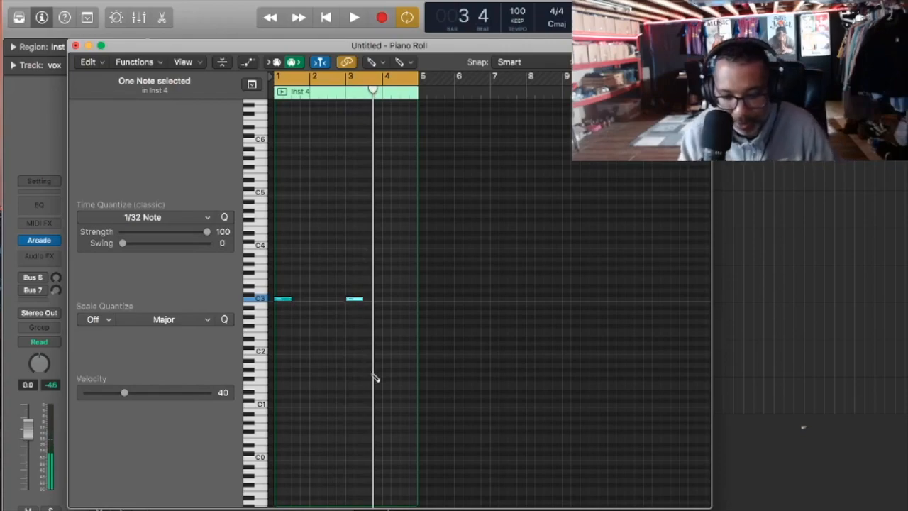
Play back the loop with the vox notes, stop it and close the Piano Roll
key("space")
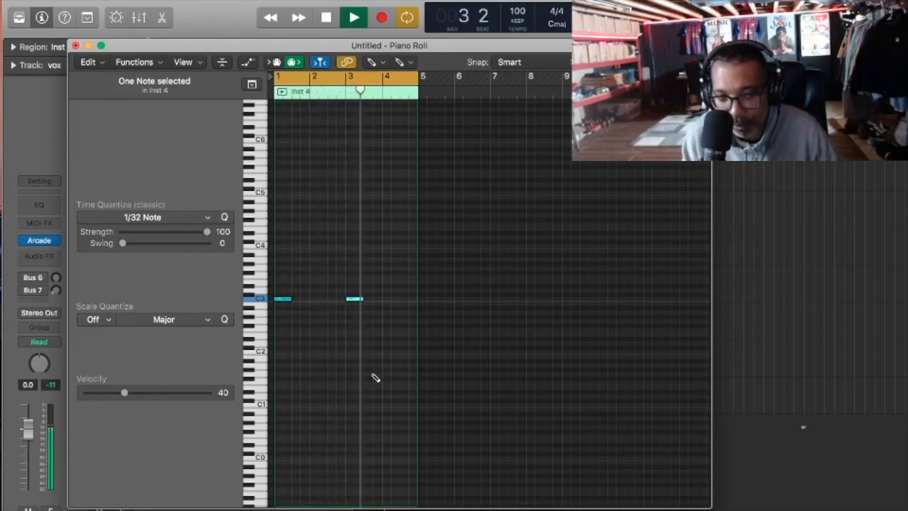
key("space")
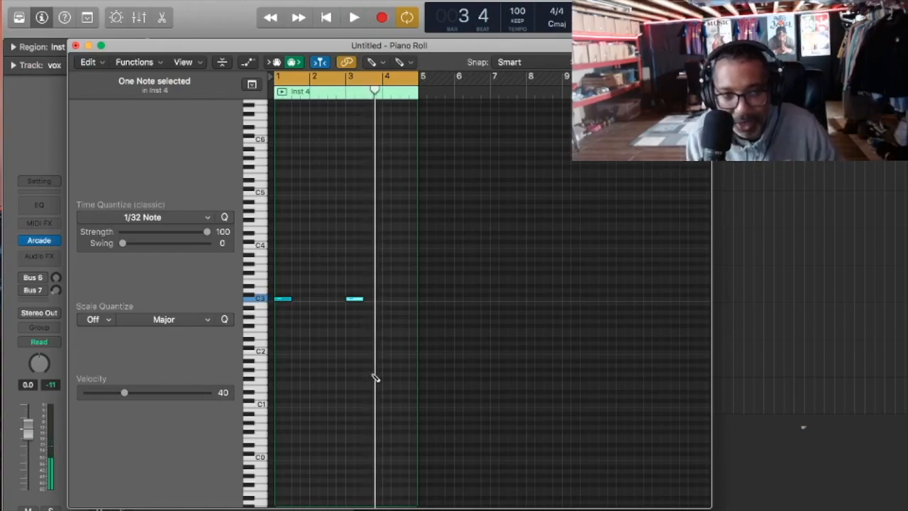
left_click(75, 46)
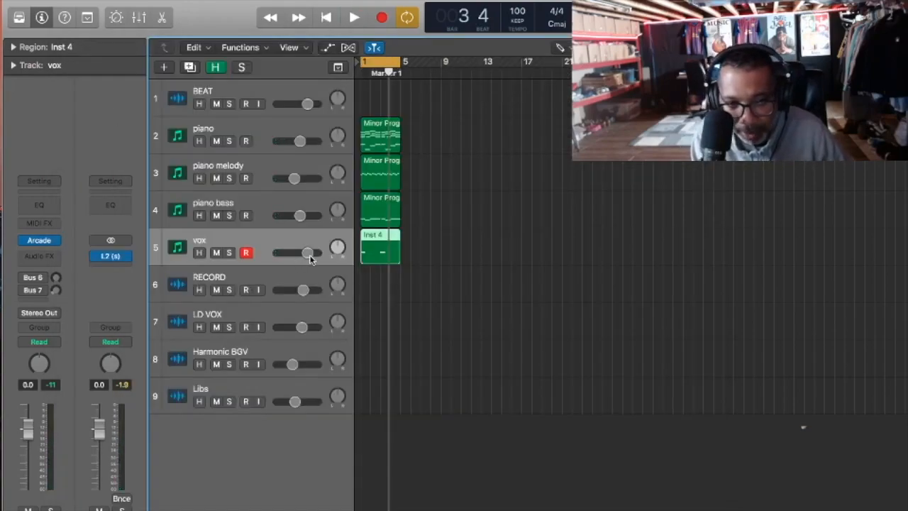
Lower the vox track's volume to -15 dB and insert a stereo Channel EQ on it
left_click_drag(310, 254, 287, 253)
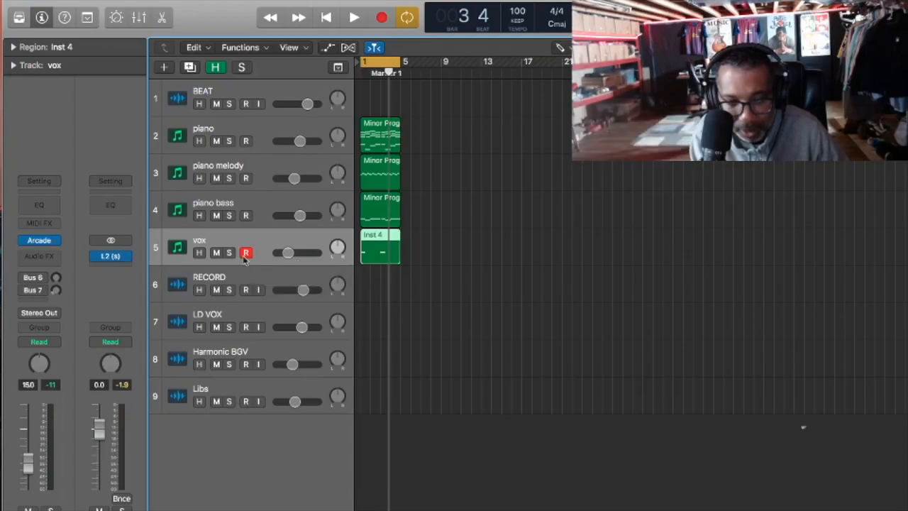
left_click(41, 259)
mouse_move(71, 291)
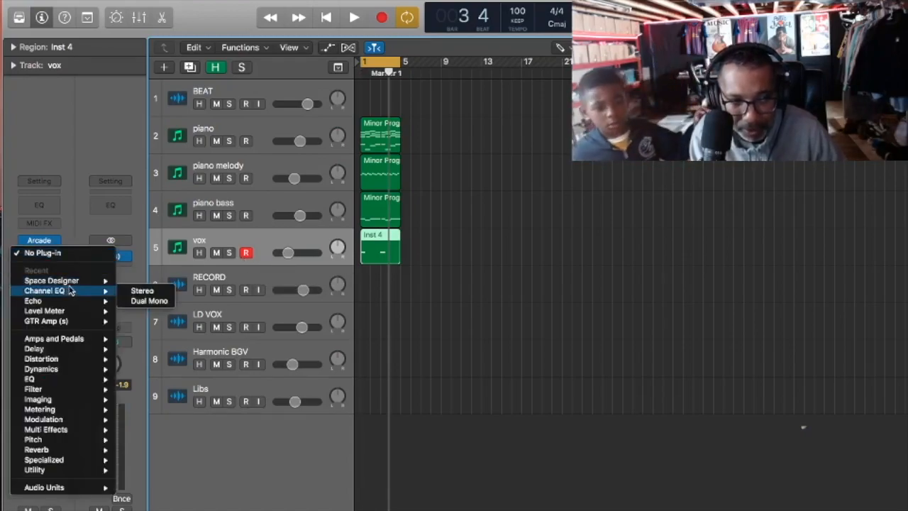
left_click(129, 292)
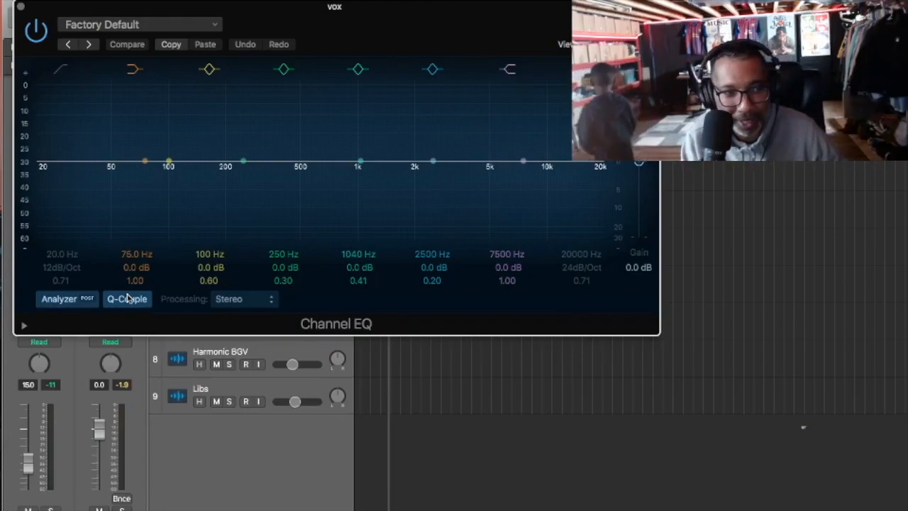
key("super+w")
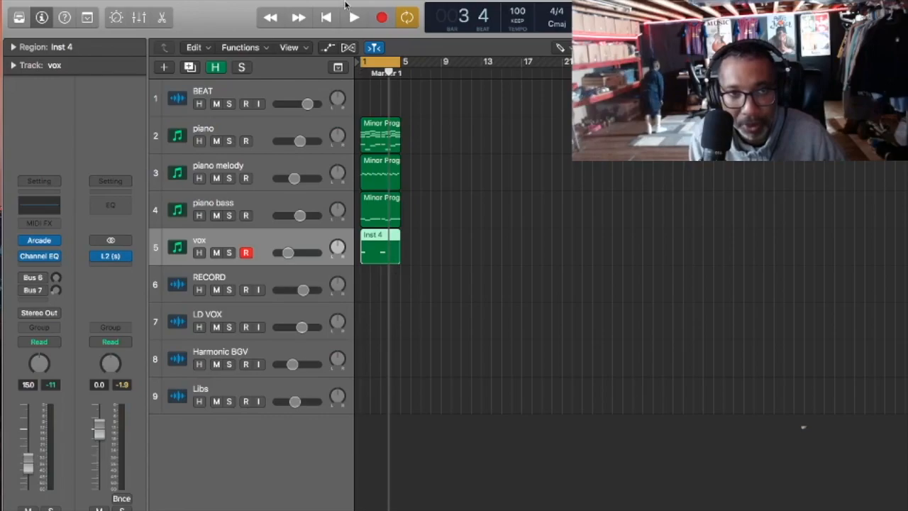
key("v")
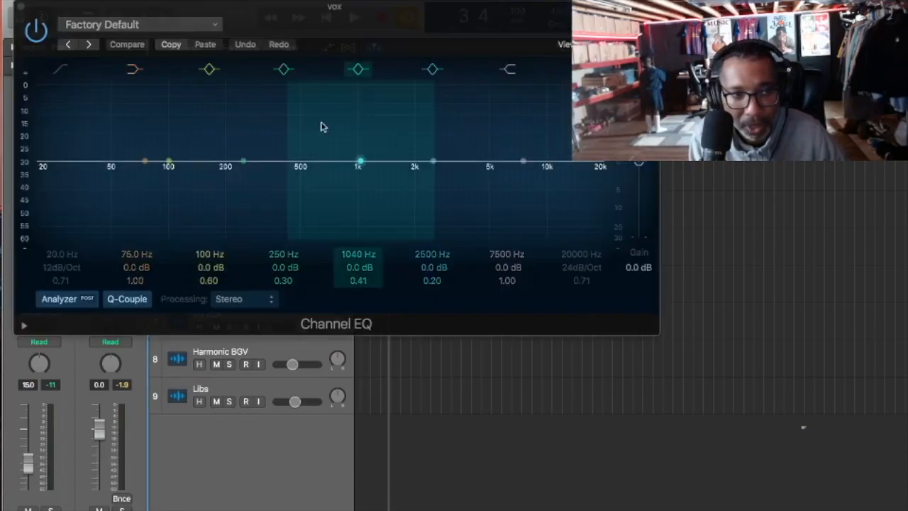
In the vox Channel EQ, set a low cut at 205 Hz and a high cut at 5200 Hz, both 48 dB/Oct, and listen to it
left_click(58, 70)
left_click_drag(61, 267, 245, 187)
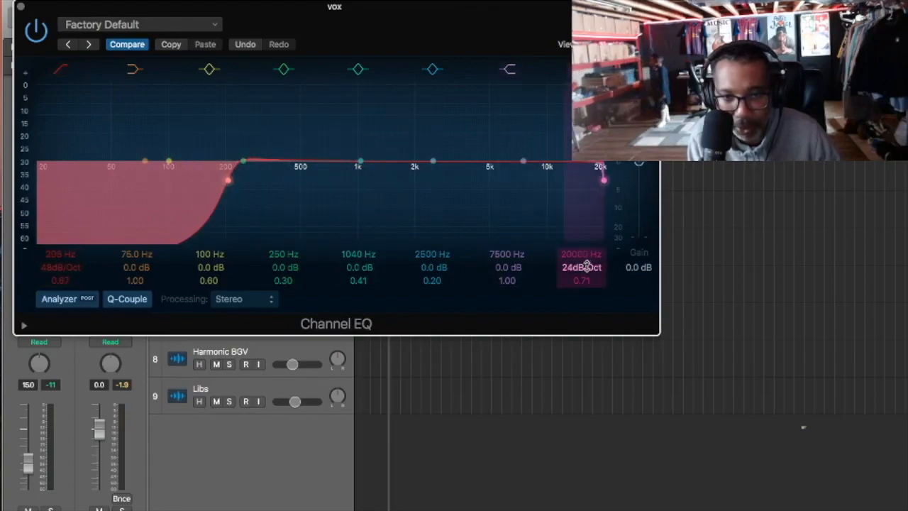
left_click_drag(587, 263, 587, 252)
left_click_drag(601, 181, 479, 186)
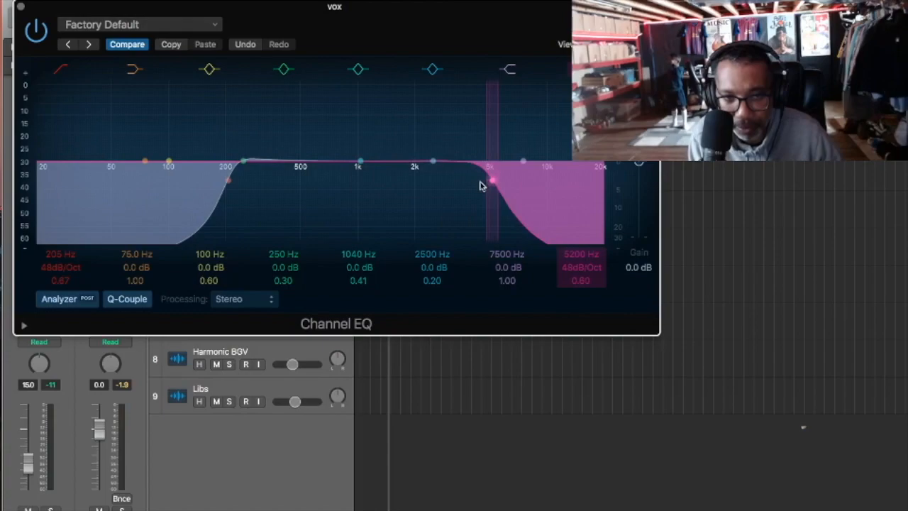
key("space")
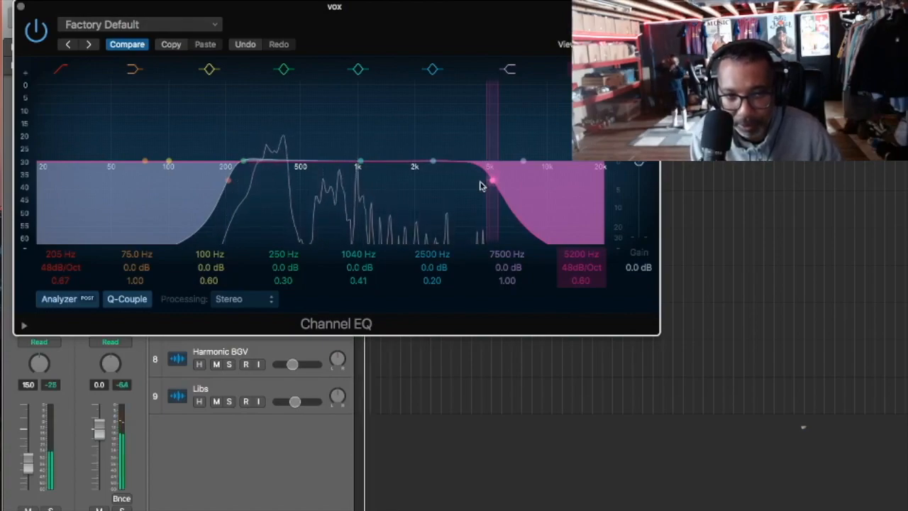
left_click(22, 9)
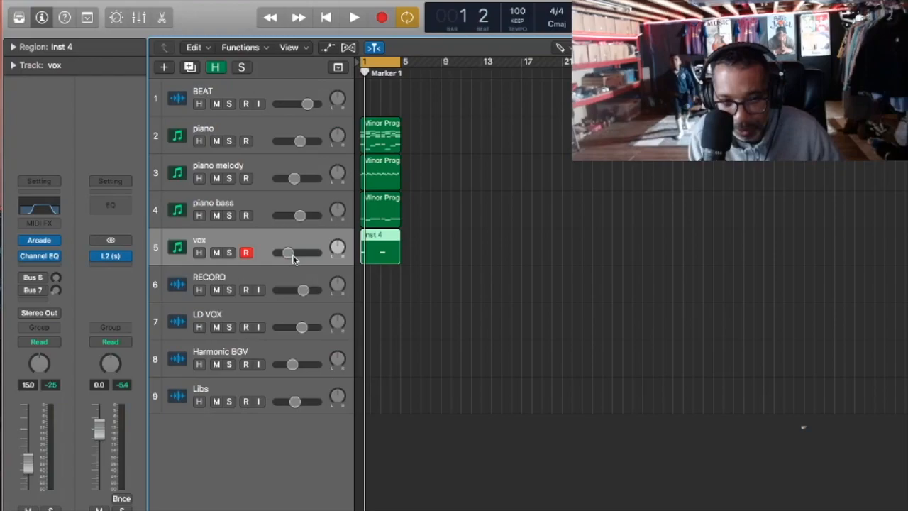
Set the vox track's volume to -14 dB and insert a stereo Space Designer with its default settings, then audition the loop
left_click_drag(292, 255, 289, 253)
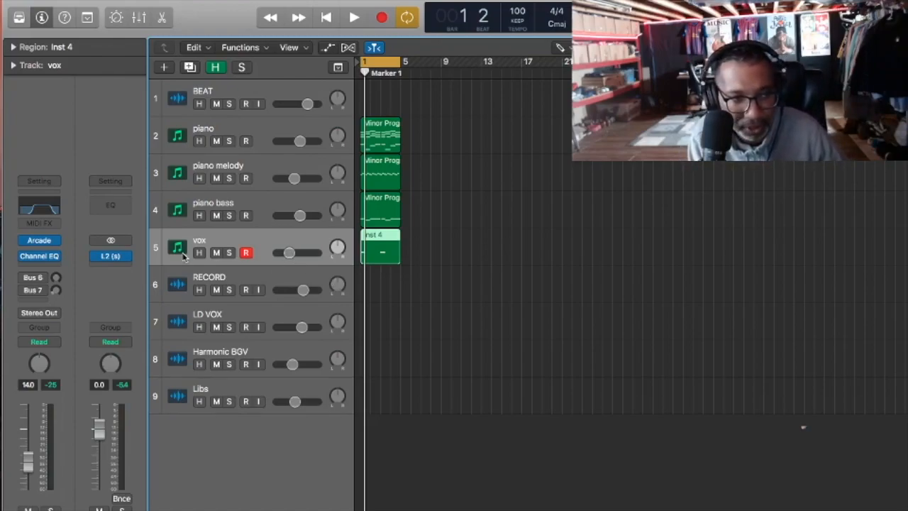
left_click(52, 266)
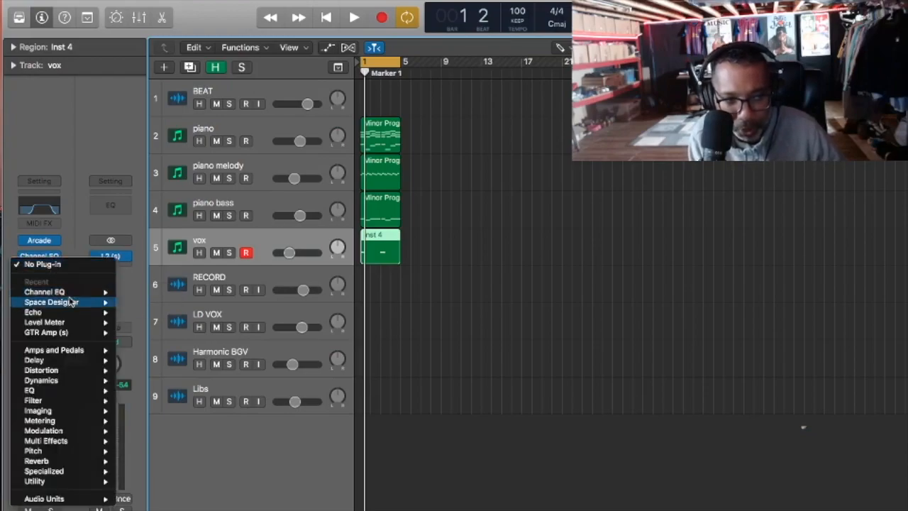
mouse_move(71, 302)
left_click(130, 305)
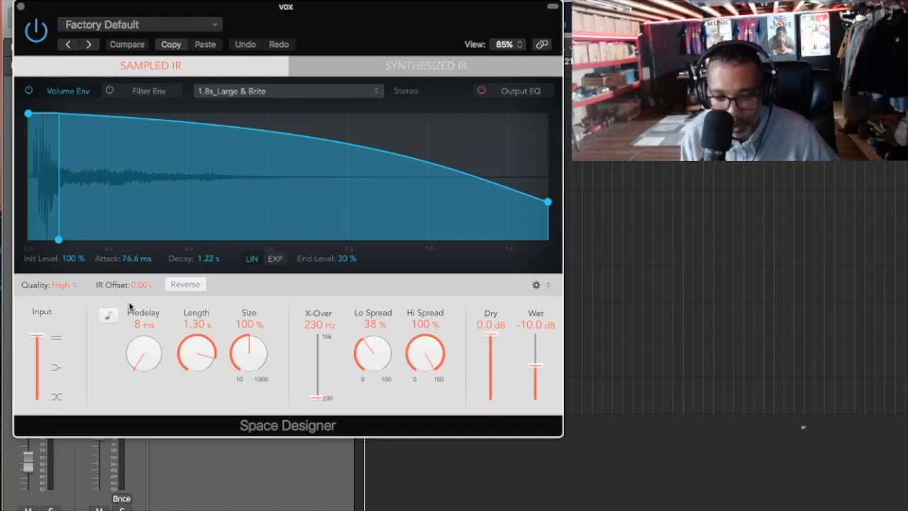
key("space")
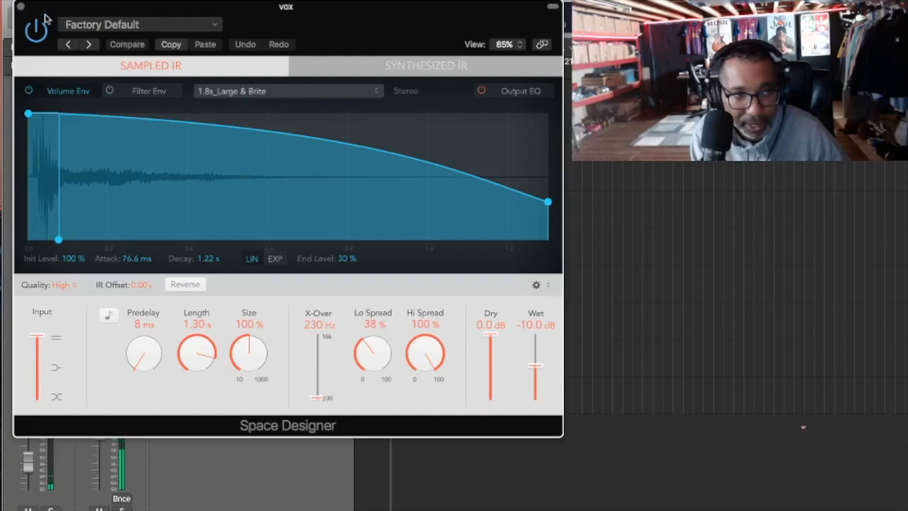
left_click(21, 7)
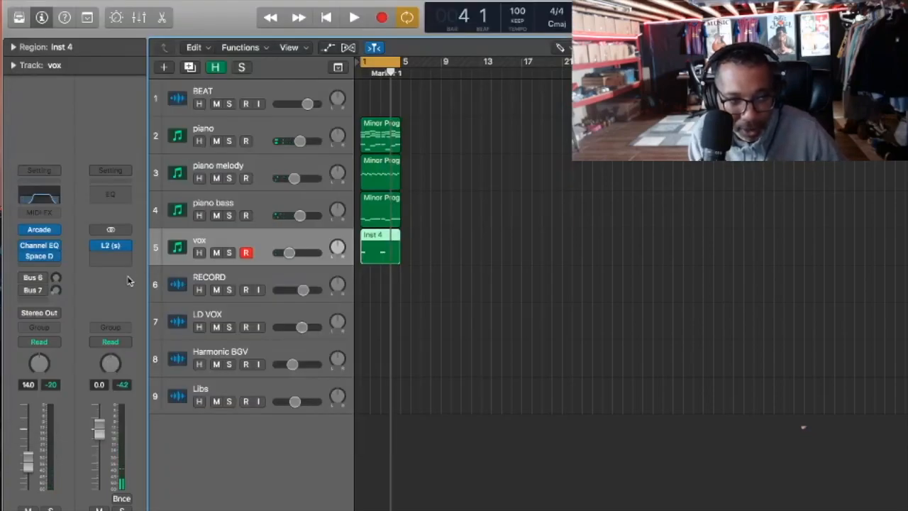
In the vox track's Arcade instrument, raise the Rubber Hype and Drift Space sliders to roughly three quarters
mouse_move(44, 246)
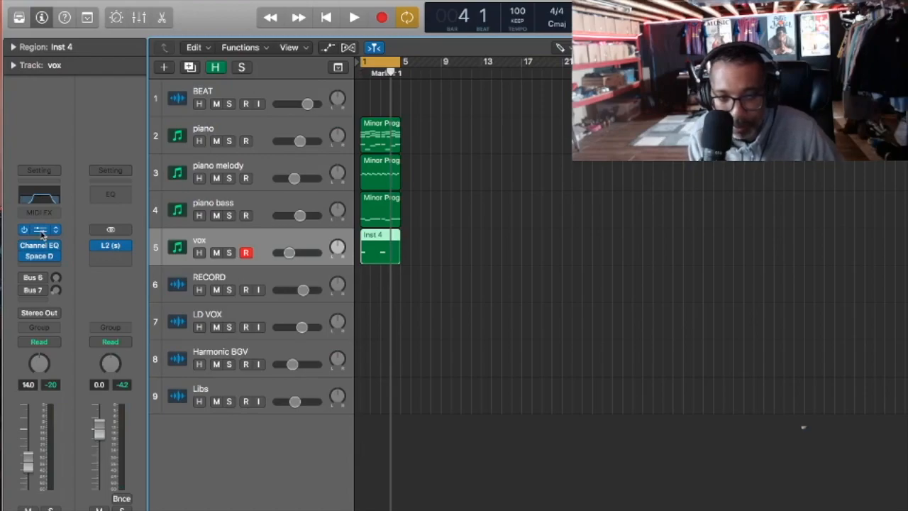
left_click(40, 230)
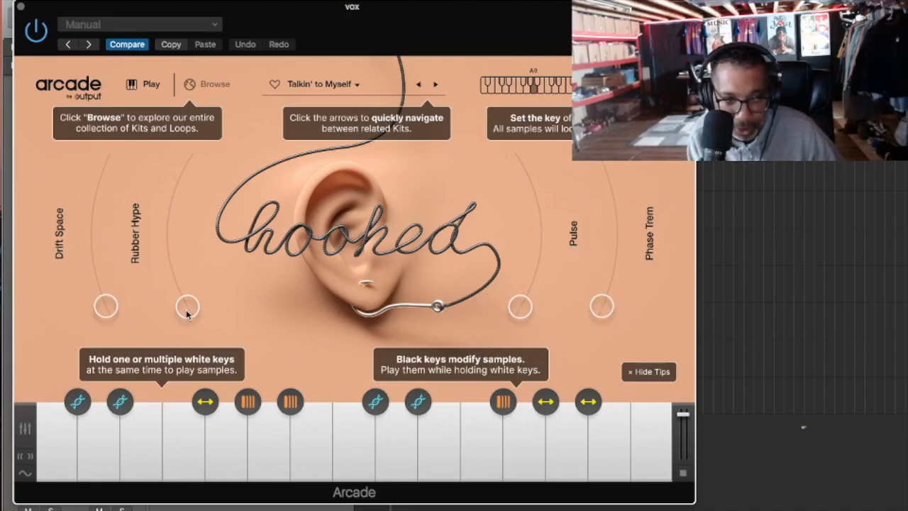
left_click_drag(188, 316, 173, 216)
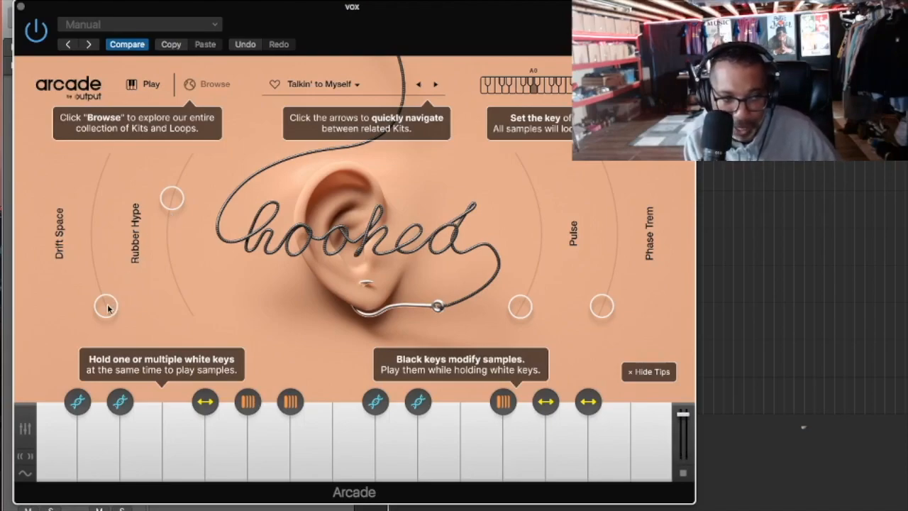
left_click_drag(108, 308, 97, 216)
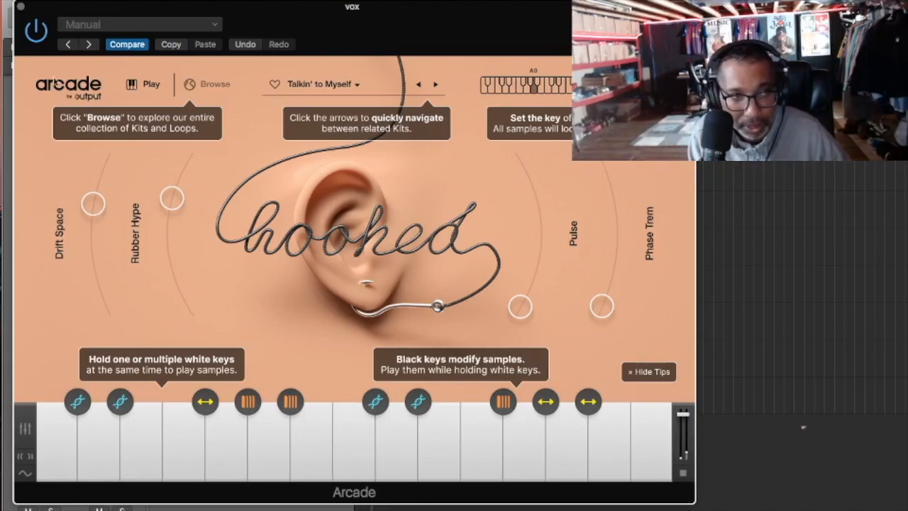
left_click(20, 8)
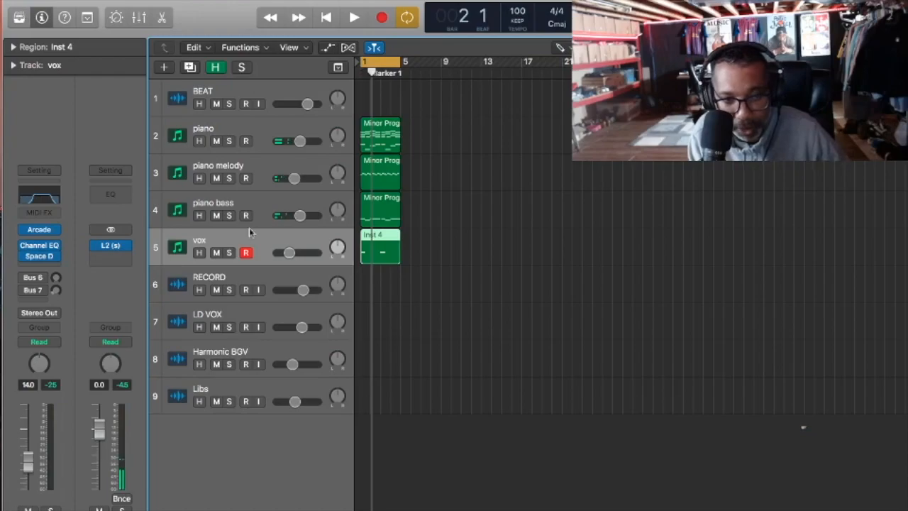
Set the vox track's volume to -12 dB and check the level during playback
left_click(287, 253)
left_click_drag(288, 252, 290, 254)
key("space")
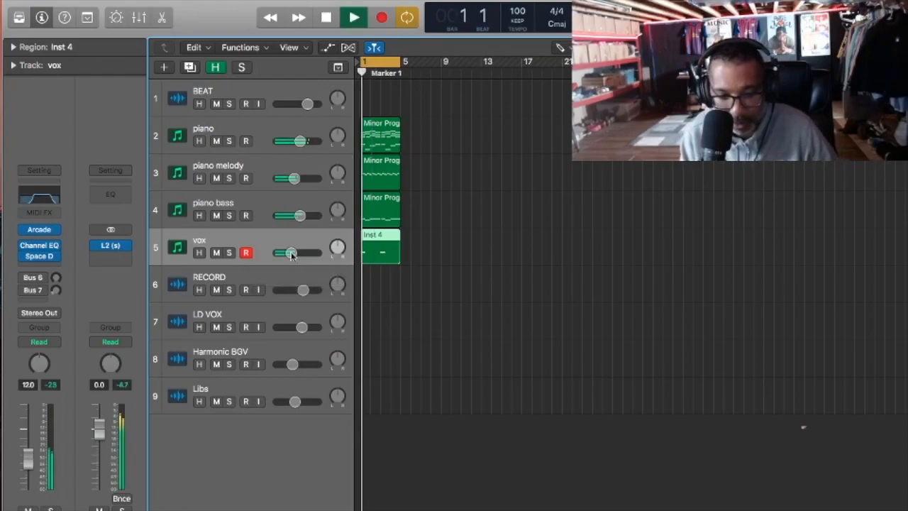
key("space")
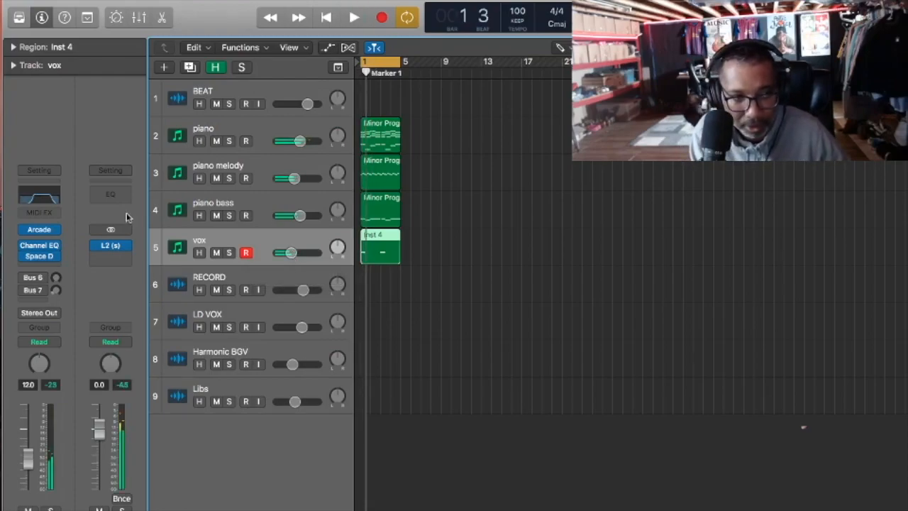
Move the high cut of the vox Channel EQ to 7400 Hz while listening to the loop
left_click(46, 191)
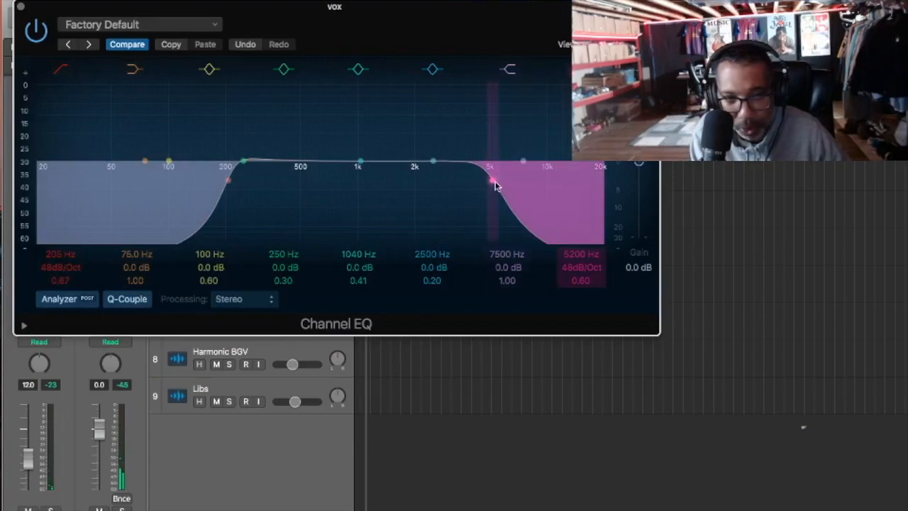
left_click_drag(496, 186, 553, 183)
key("space")
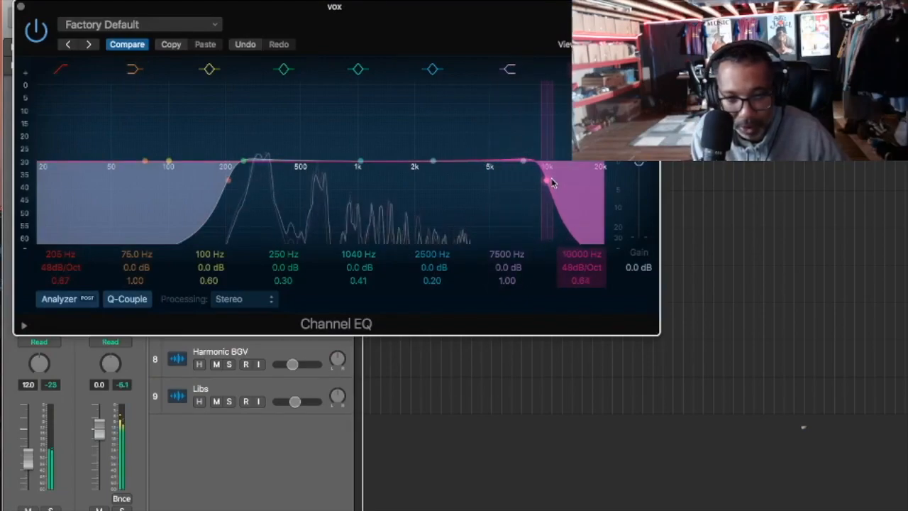
left_click_drag(551, 183, 523, 185)
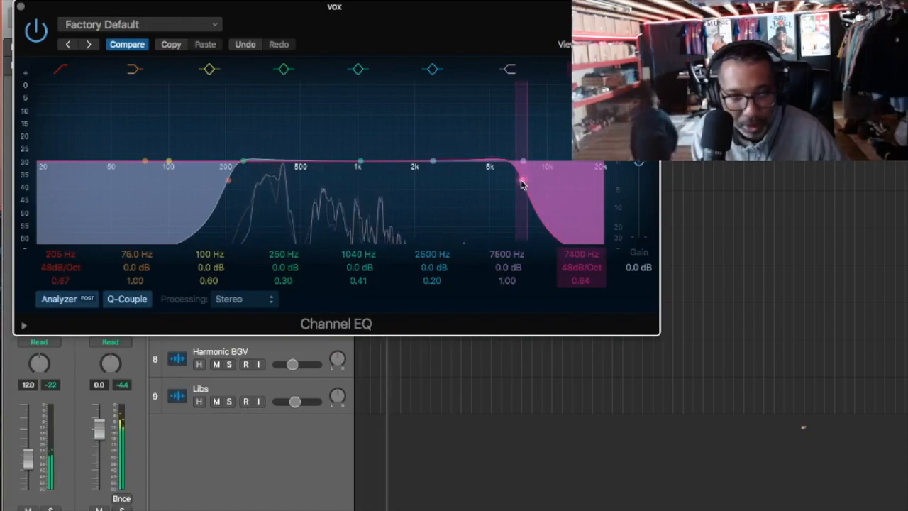
left_click(22, 8)
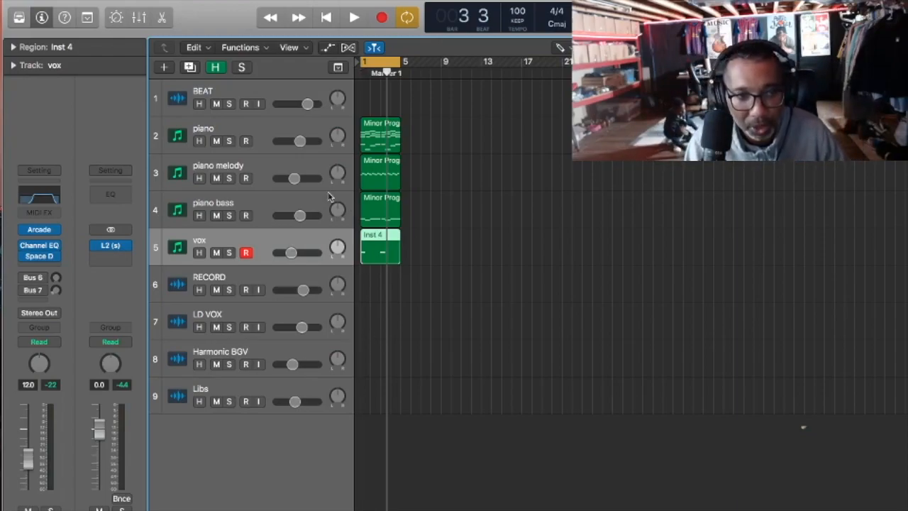
Create one new software instrument track with the default patch below vox and hide the Library
left_click(153, 0)
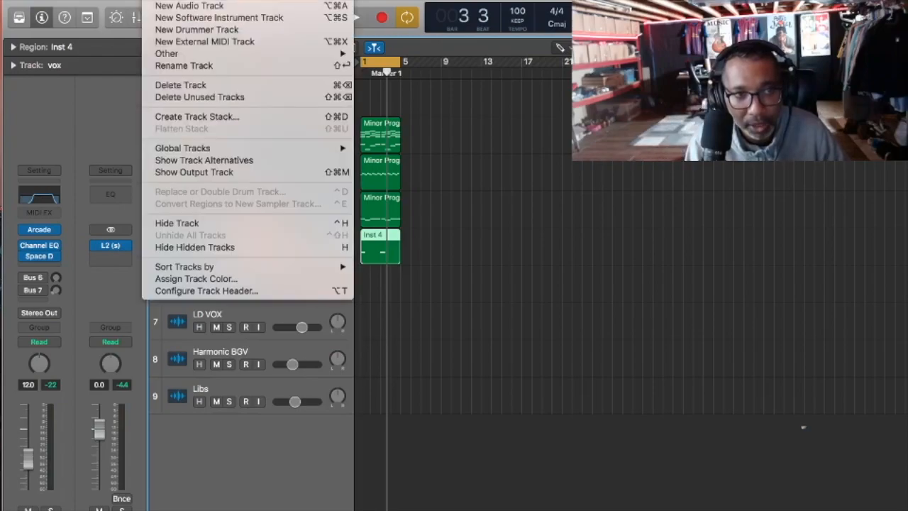
key("alt+super+s")
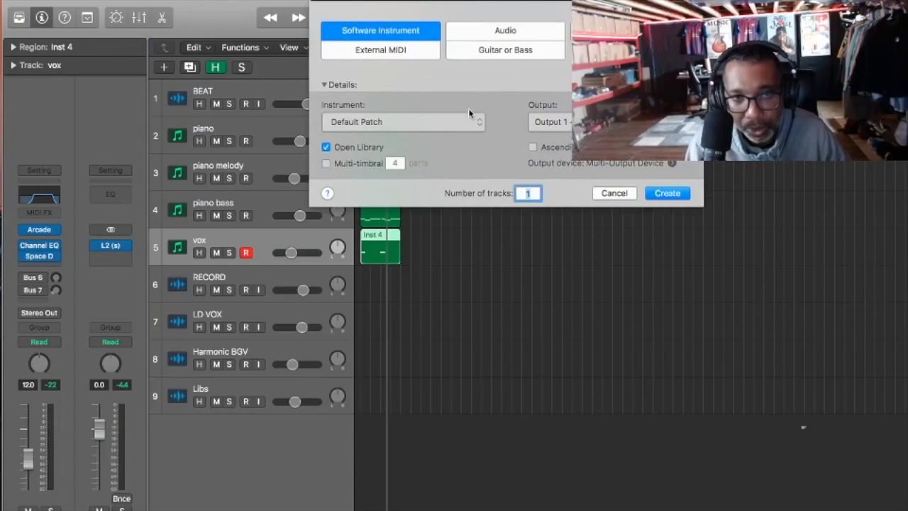
left_click(667, 194)
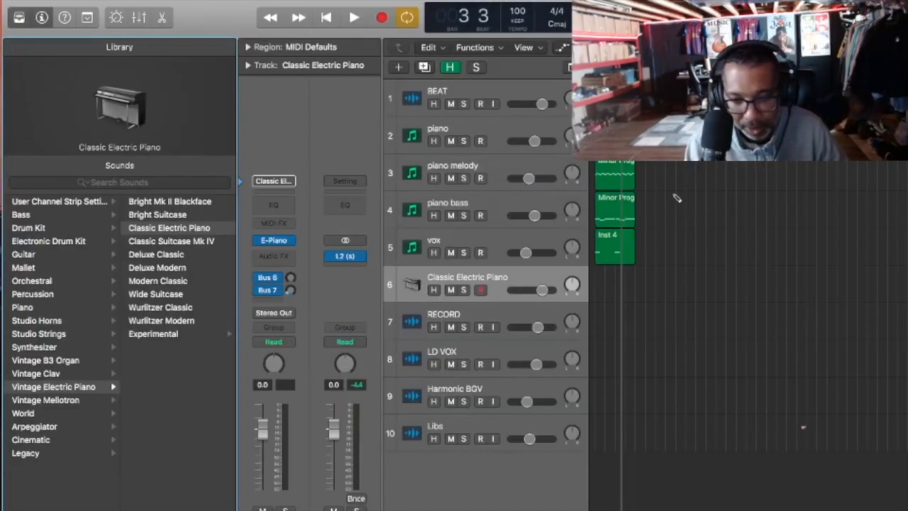
left_click(19, 21)
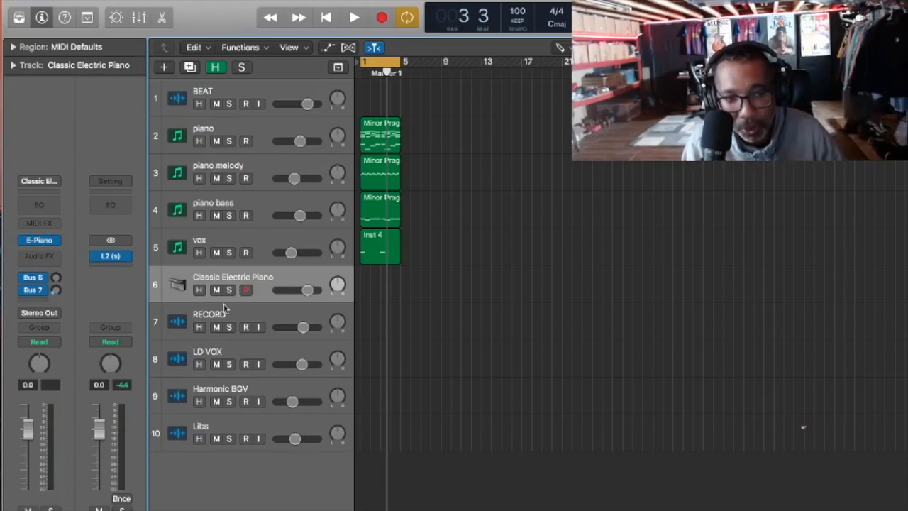
Rename the new software instrument track as "kick"
double_click(252, 279)
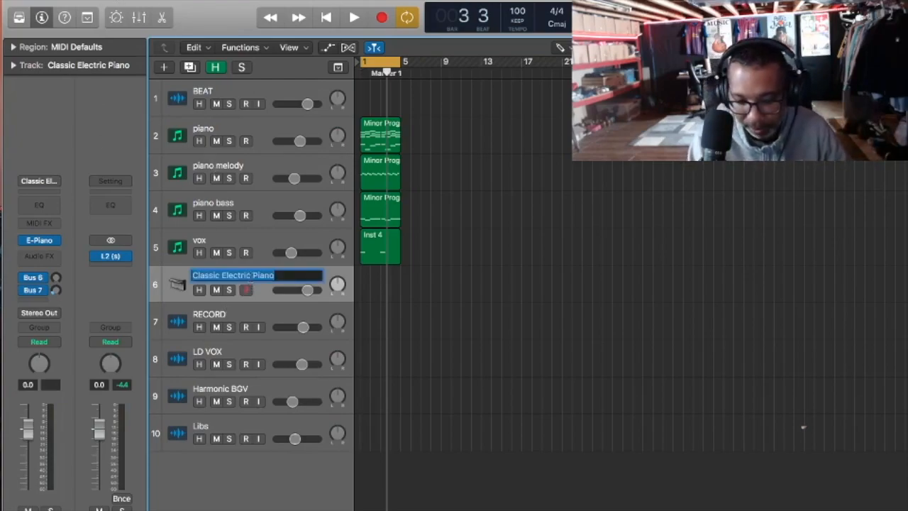
type("k")
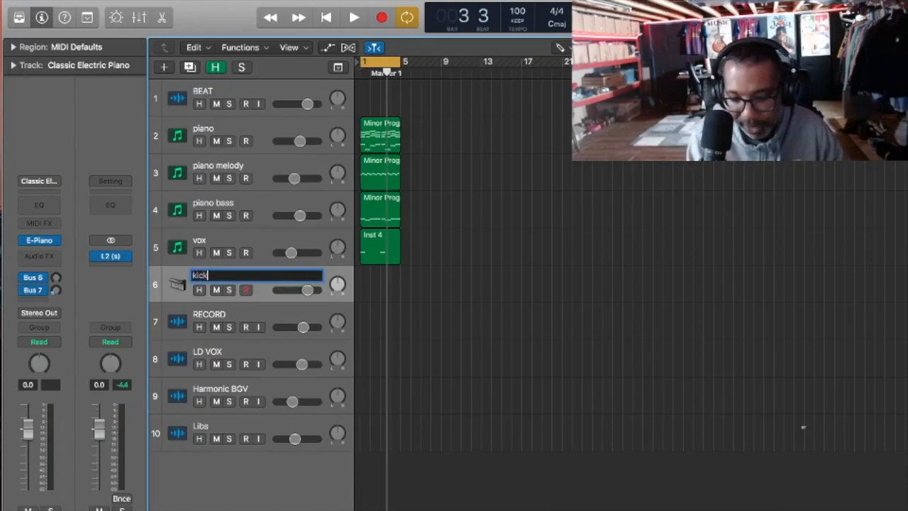
Rename the selected software instrument track to kick
type("ick")
key("Return")
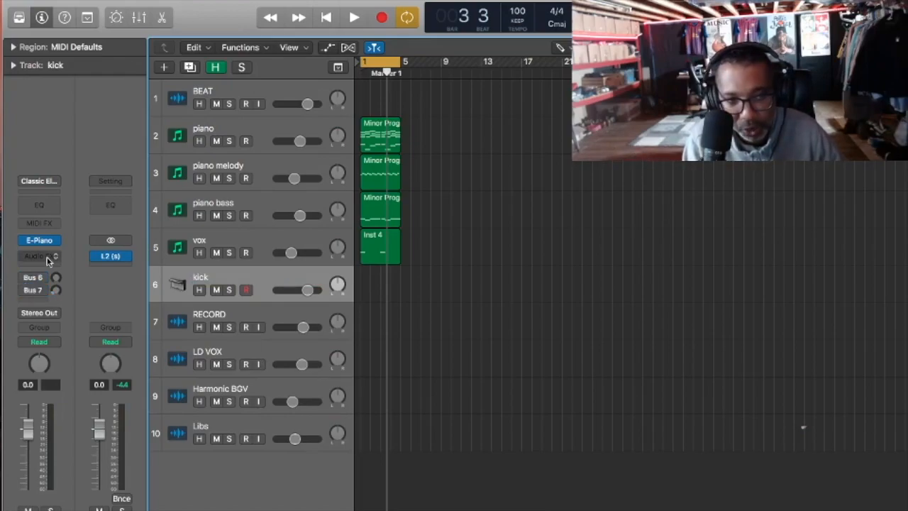
left_click(53, 182)
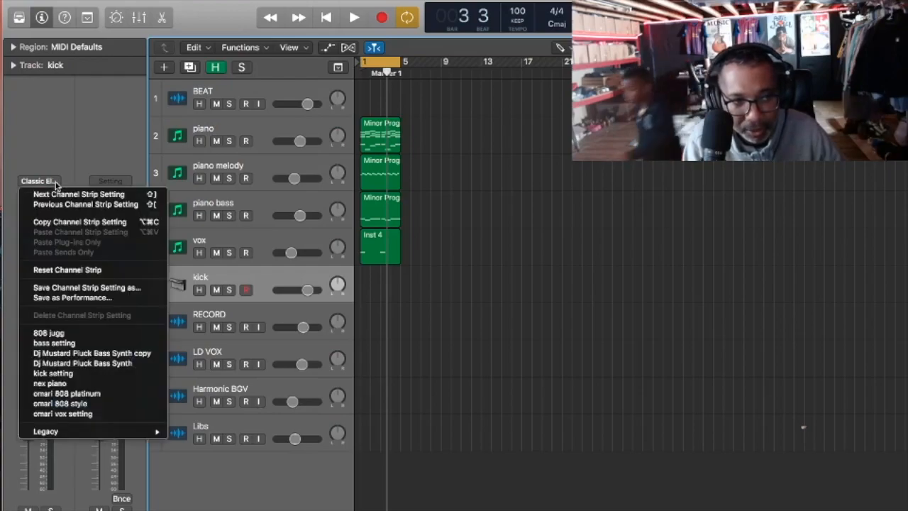
left_click(59, 186)
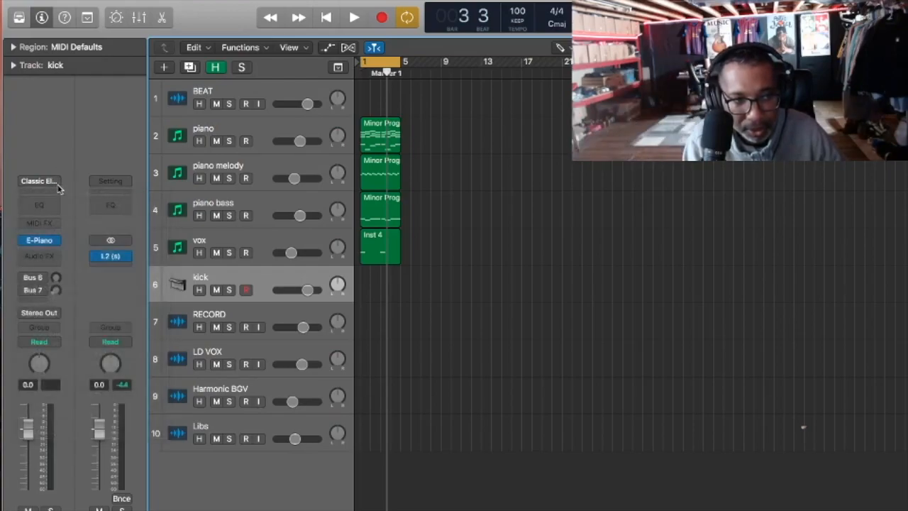
Load Ultrabeat in stereo as the kick track's instrument and choose its Drag & Drop Samples drum kit
left_click(56, 242)
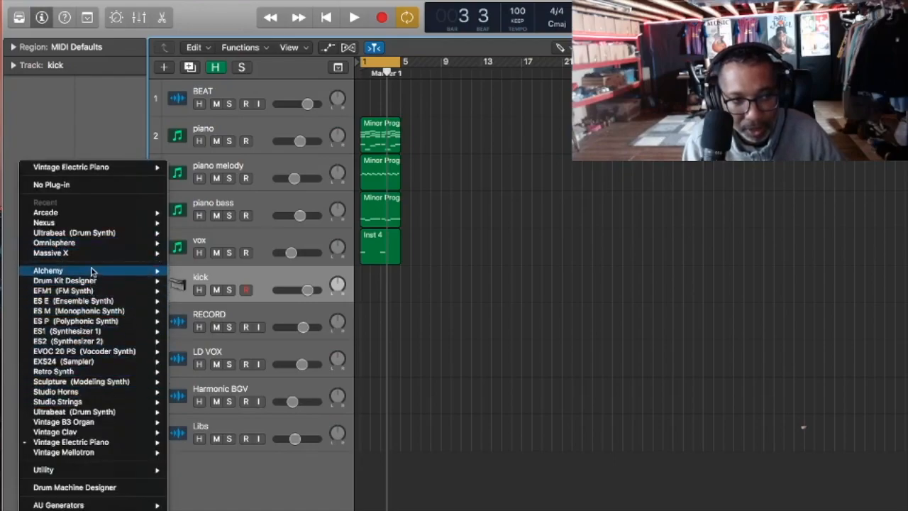
mouse_move(106, 239)
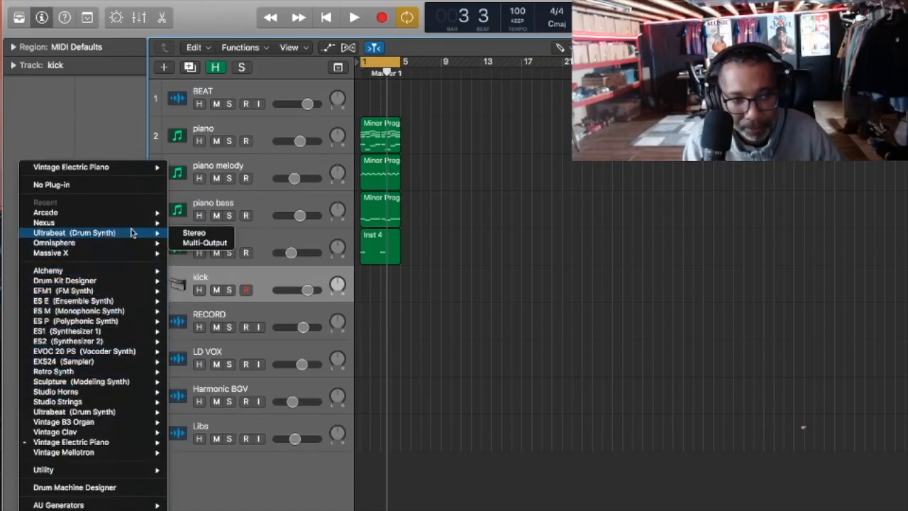
left_click(193, 233)
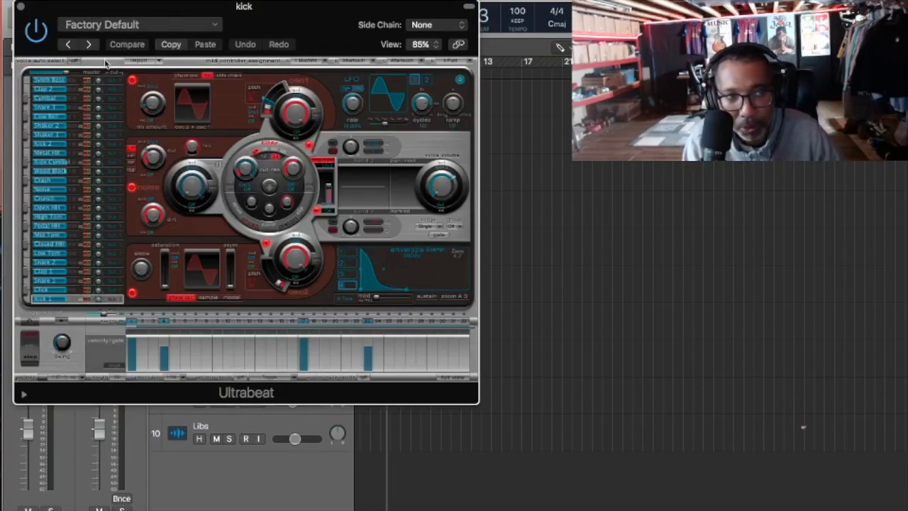
left_click(121, 27)
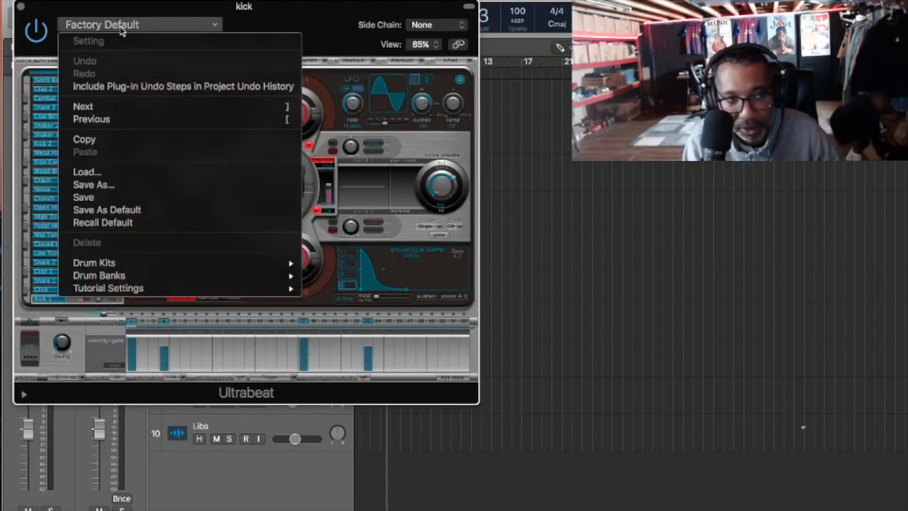
mouse_move(250, 264)
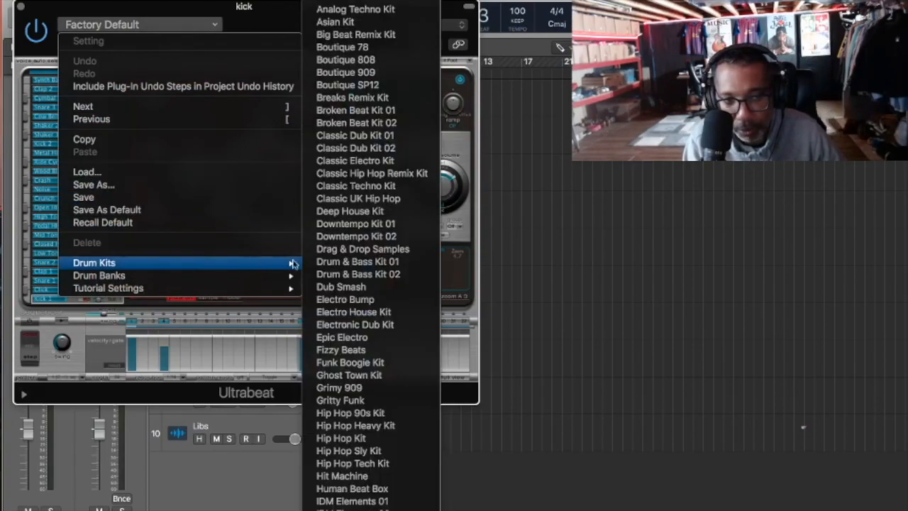
left_click(336, 254)
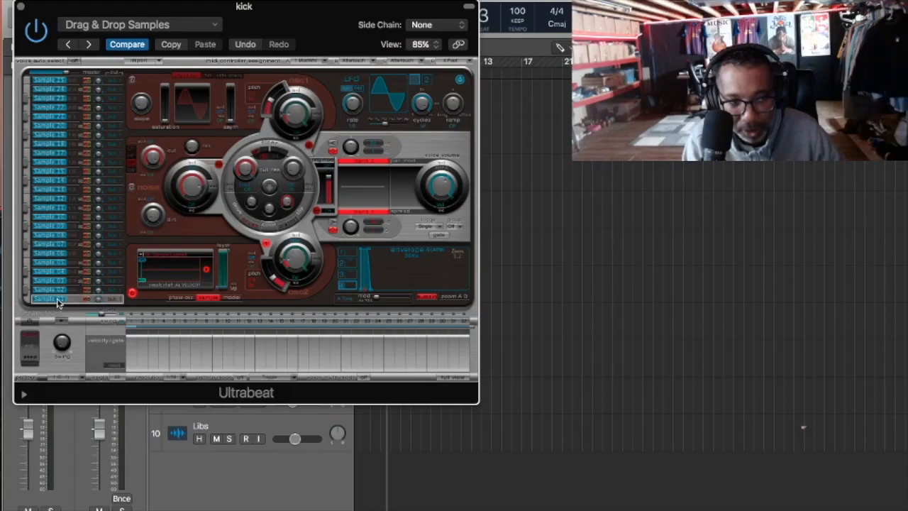
Move Sample 01 to the uppermost slot of Ultrabeat's drum voice list, swapping it with Sample 25
left_click(43, 171)
left_click(45, 82)
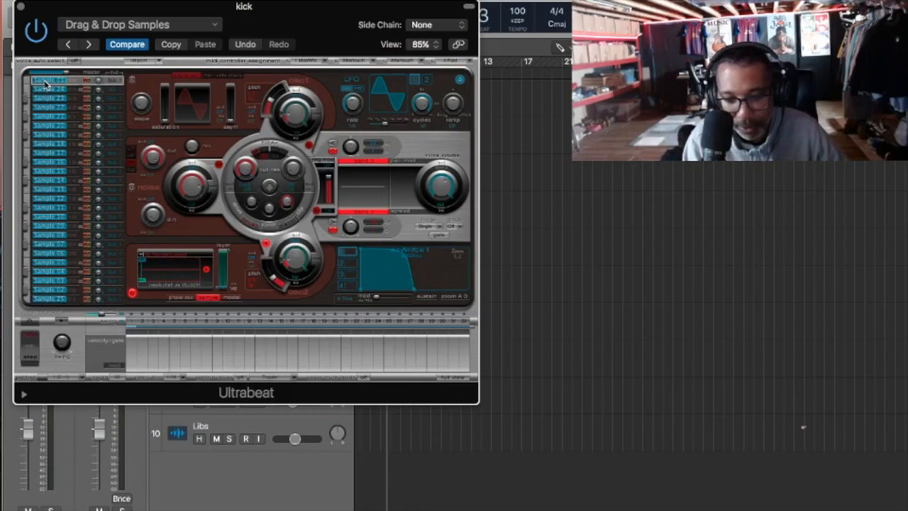
left_click(561, 48)
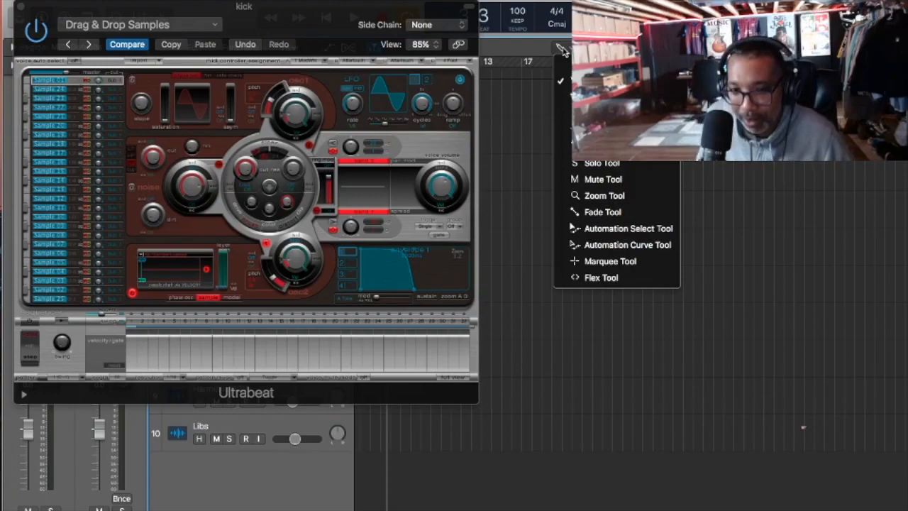
Start loading a sample into the Sample 01 voice and open the DI GENIUS SAMPLE PACK folder on the drum kits drive, widening its file column
left_click(142, 257)
left_click(142, 257)
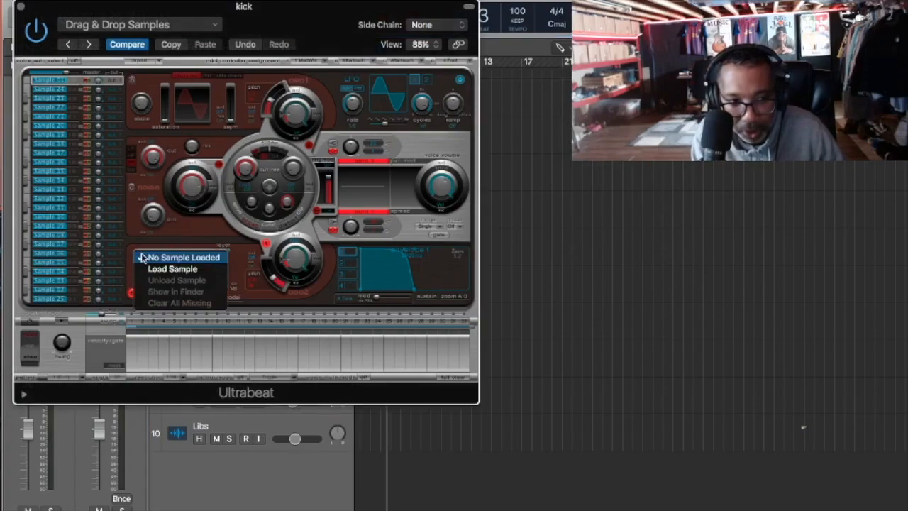
left_click(178, 270)
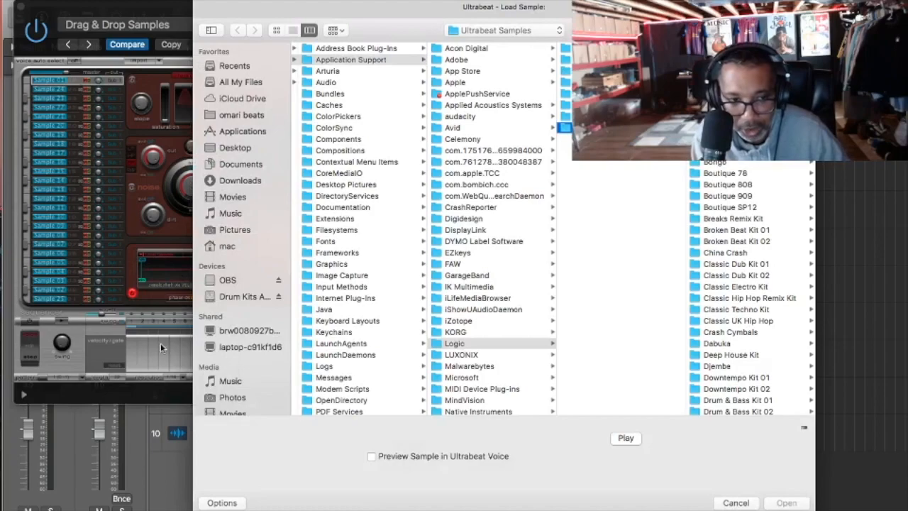
left_click(238, 297)
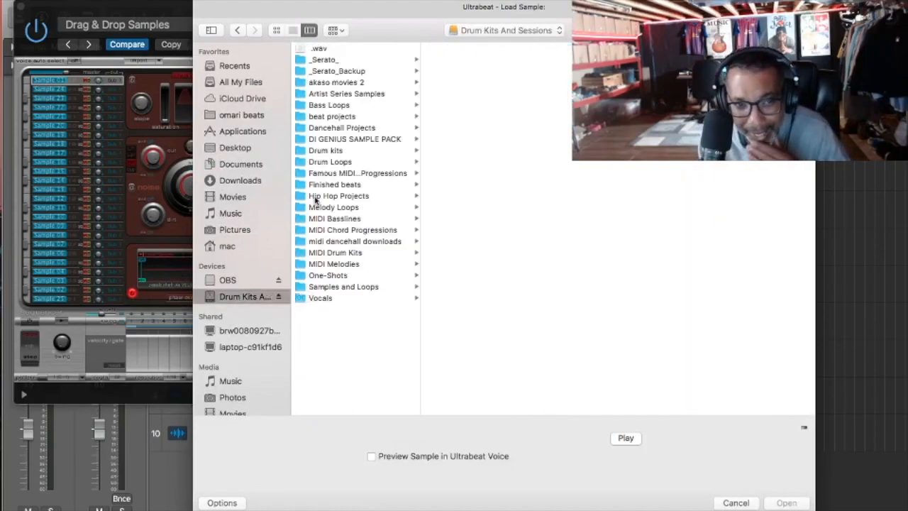
left_click(354, 141)
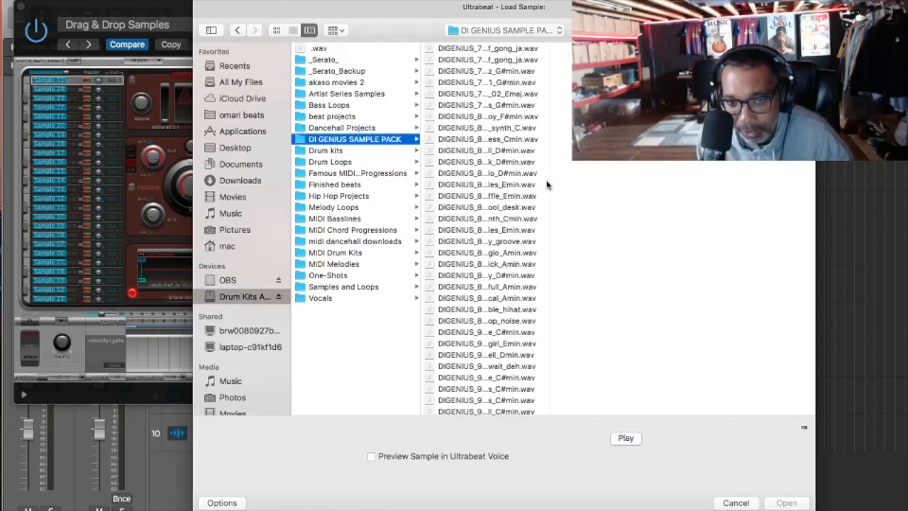
left_click_drag(548, 181, 694, 185)
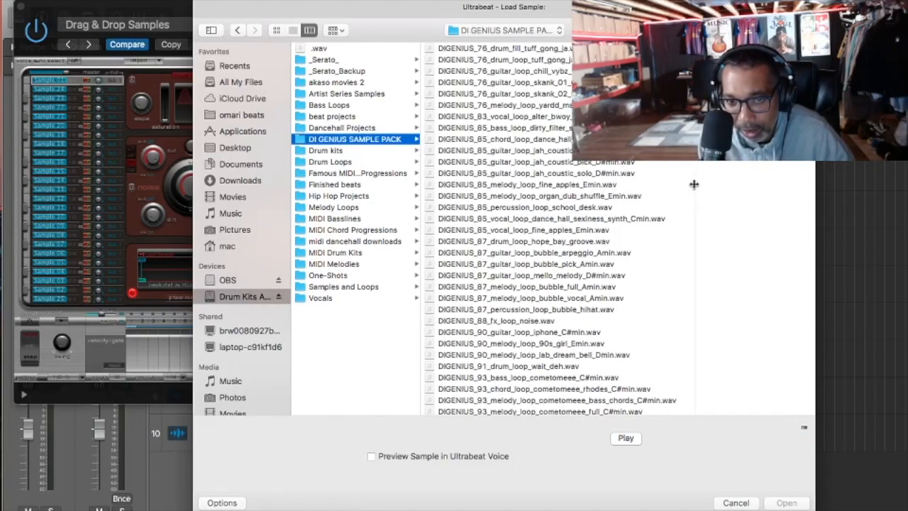
Look through the files of the DI GENIUS SAMPLE PACK down to its kick samples
left_click(566, 239)
key("Down")
key("Down")
key("Down")
key("Down")
key("Down")
key("Down")
key("Down")
key("Down")
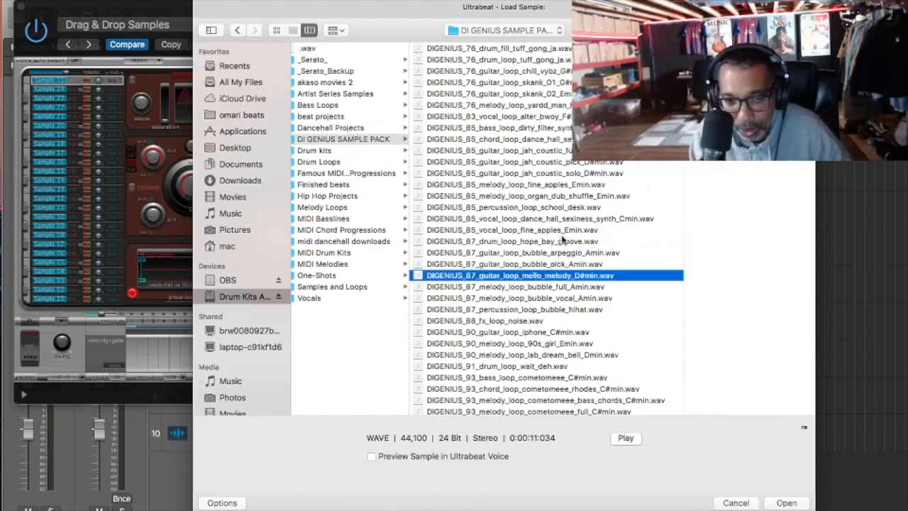
key("Down")
key("Down")
key("Down")
key("Down")
key("Down")
key("Down")
key("Down")
key("Down")
key("Down")
key("Down")
key("Down")
key("Down")
key("Down")
key("Down")
key("Down")
key("Down")
key("Down")
key("Down")
key("Down")
key("Down")
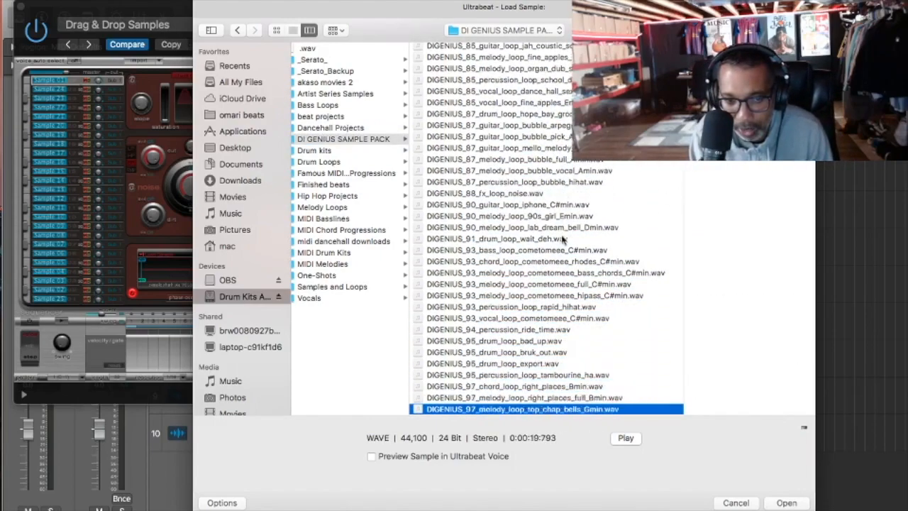
key("Down")
key("Down")
key("Down")
key("Down")
key("Down")
key("Down")
key("Down")
key("Down")
key("Down")
key("Down")
key("Down")
key("Down")
key("Down")
key("Down")
key("Down")
key("Down")
key("Down")
key("Down")
key("Down")
key("Down")
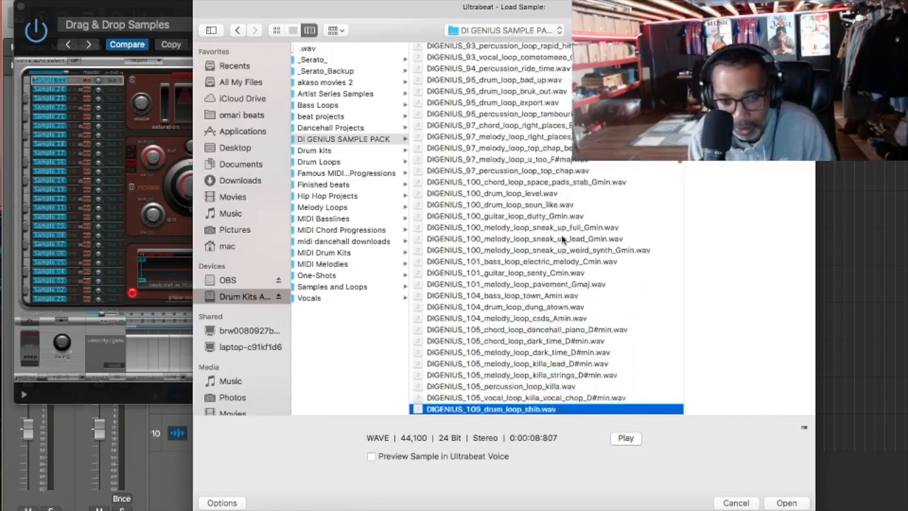
key("Down")
key("Down")
key("Down")
key("Down")
key("Down")
key("Down")
key("Down")
key("Down")
key("Down")
key("Down")
key("Down")
key("Down")
key("Down")
key("Down")
key("Down")
key("Down")
key("Down")
key("Down")
key("Down")
key("Down")
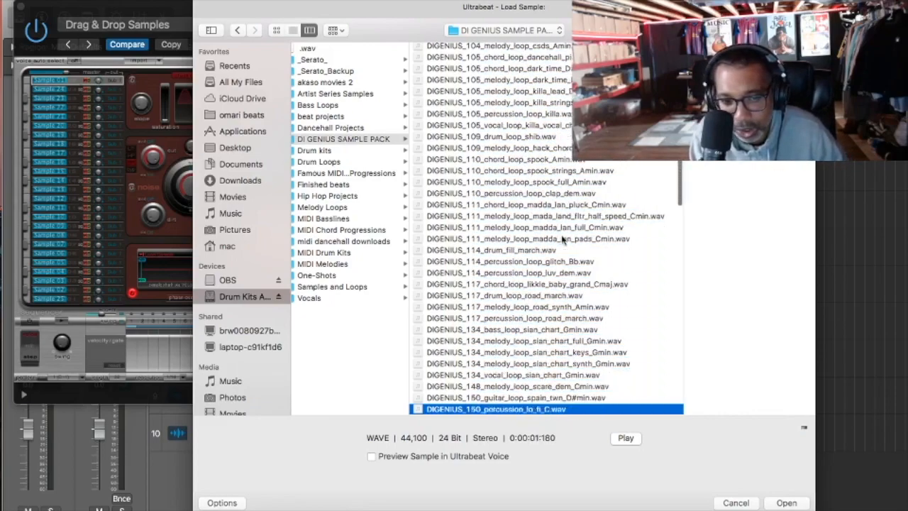
key("Down")
key("Down")
key("Down")
key("Down")
key("Down")
key("Down")
key("Down")
key("Down")
key("Down")
key("Down")
key("Down")
key("Down")
key("Down")
key("Down")
key("Down")
key("Down")
key("Down")
key("Down")
key("Down")
key("Down")
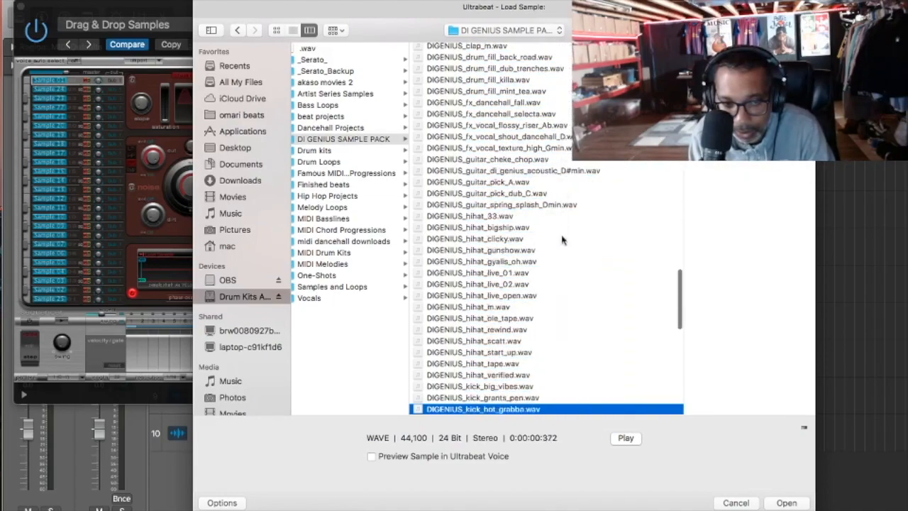
key("Down")
key("Down")
key("Down")
key("Down")
key("Down")
key("Down")
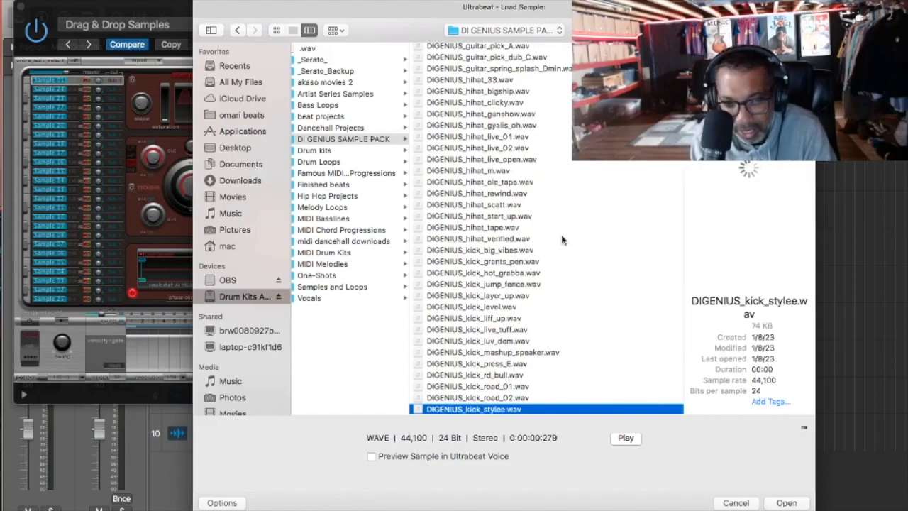
Preview DIGENIUS_kick_big_vibes.wav and load it into the Sample 01 voice
left_click(487, 251)
key("space")
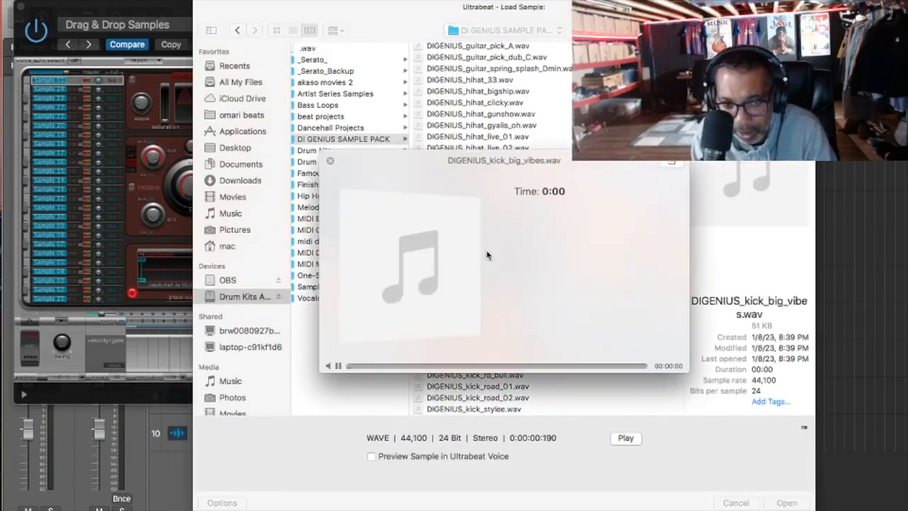
key("space")
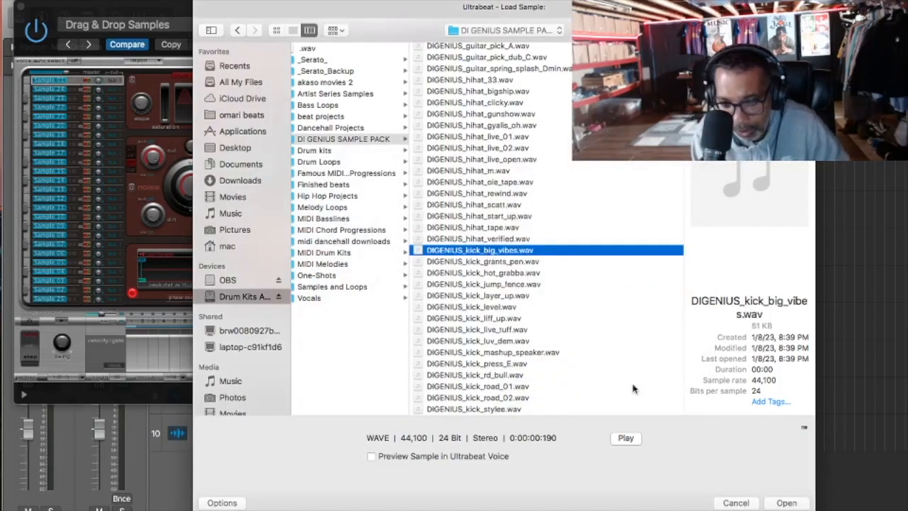
left_click(789, 503)
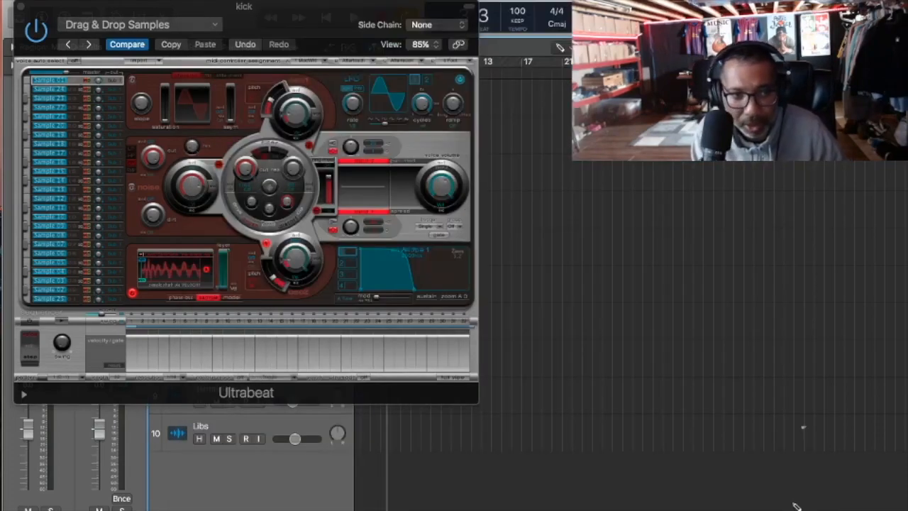
Close the Ultrabeat window and create an empty region on the kick track spanning bars 1 to 5
left_click(22, 7)
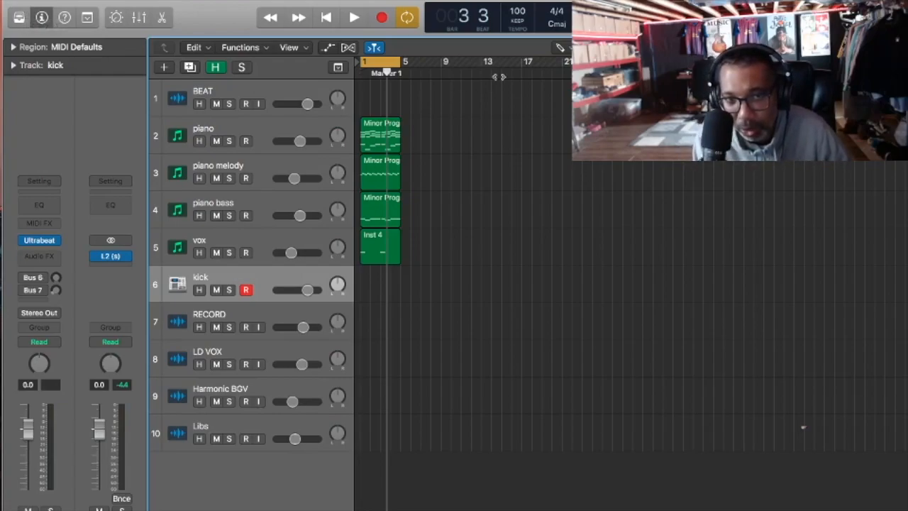
left_click(365, 286)
left_click_drag(368, 286, 400, 287)
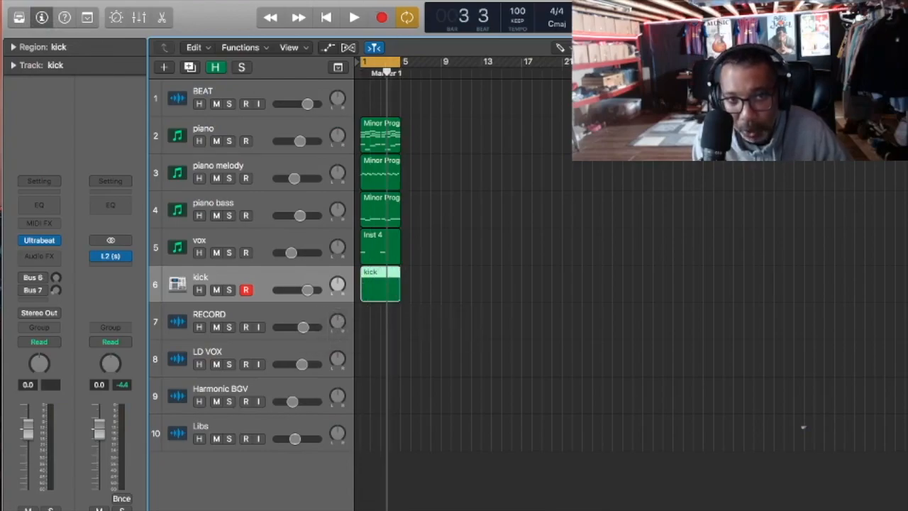
left_click(339, 0)
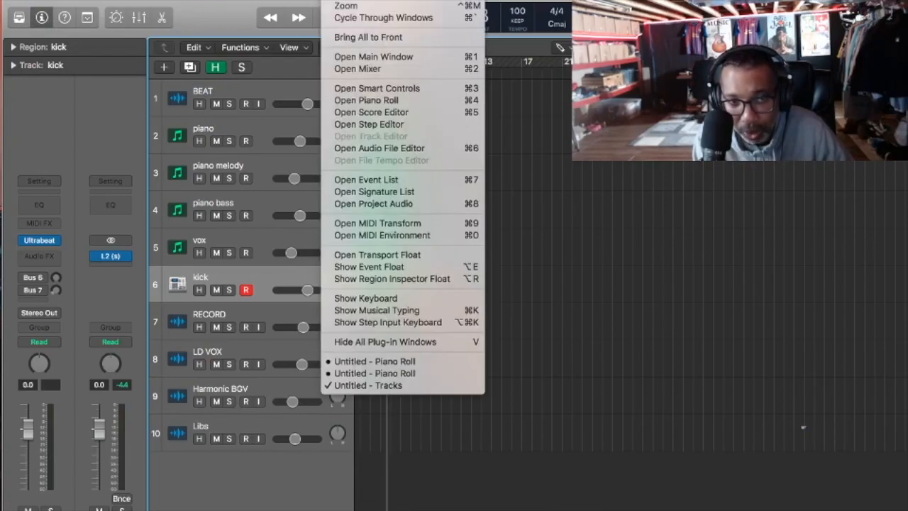
left_click(378, 100)
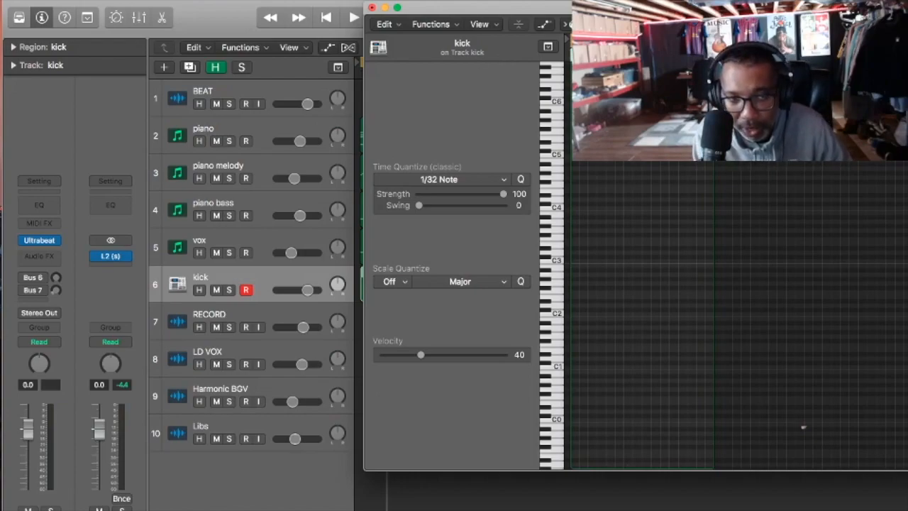
left_click(333, 0)
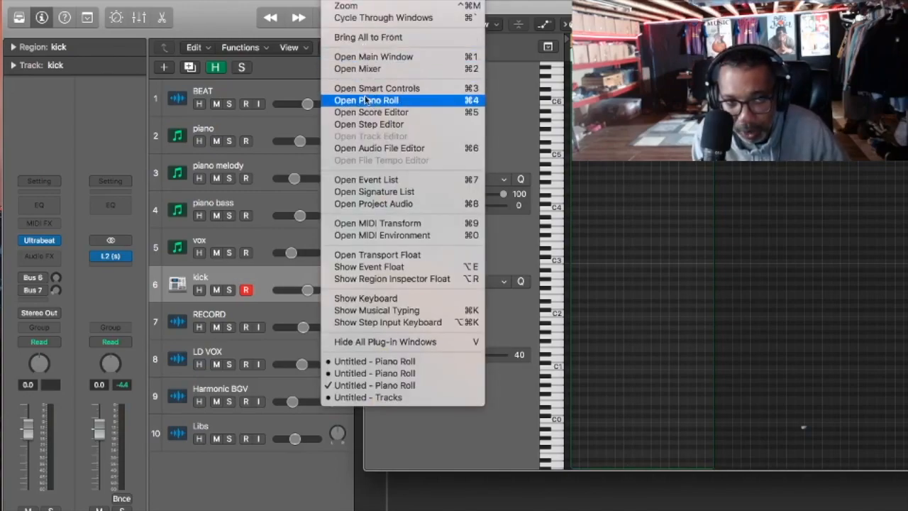
left_click(262, 2)
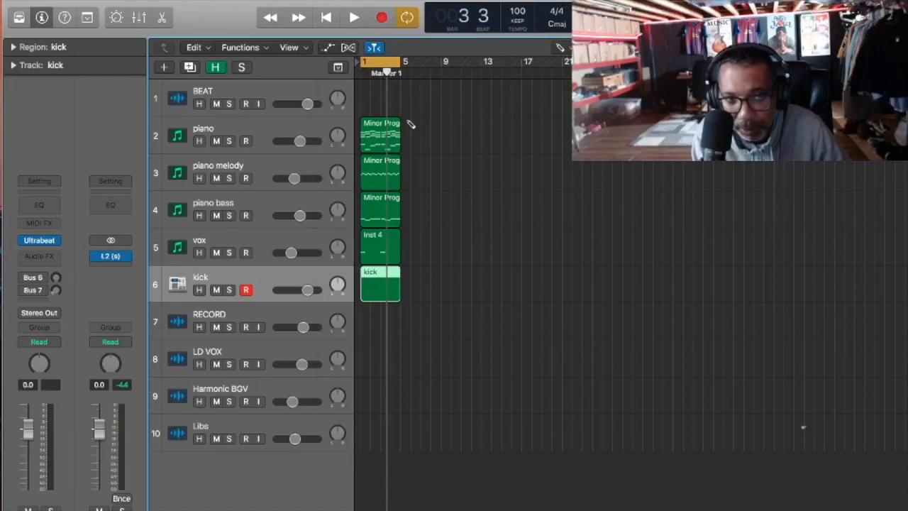
Open the kick region in the Piano Roll and add a short note on C3 at its start
left_click(333, 0)
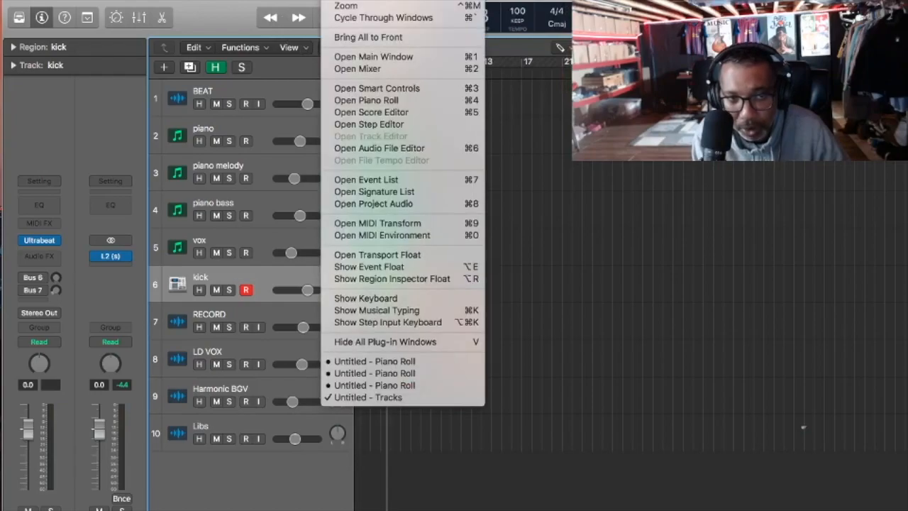
left_click(377, 100)
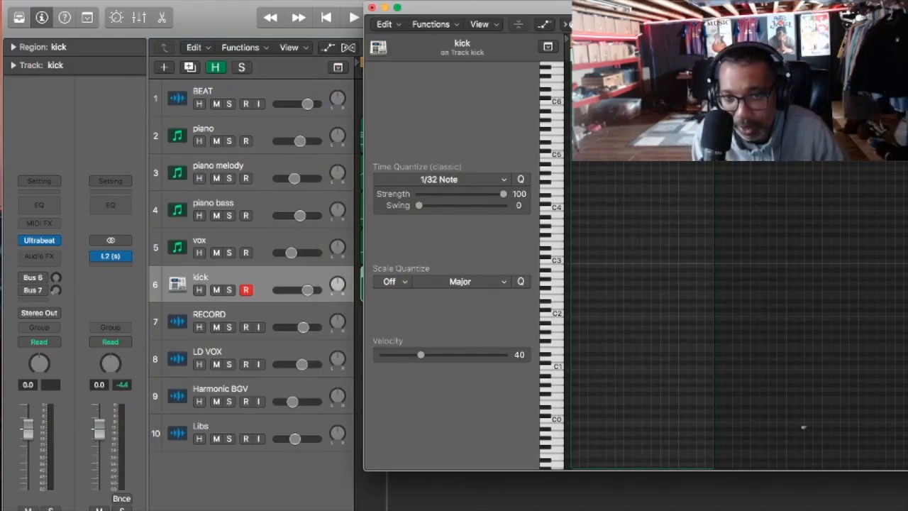
left_click(578, 211)
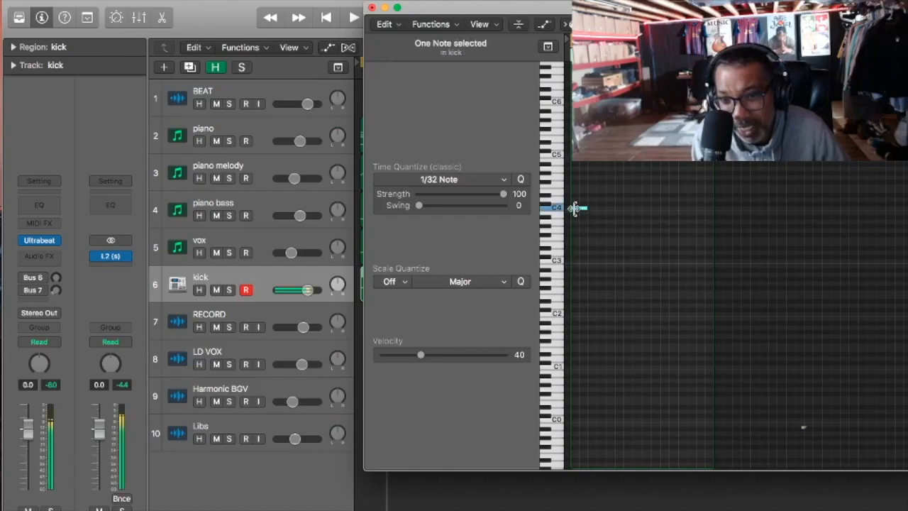
left_click_drag(579, 210, 577, 263)
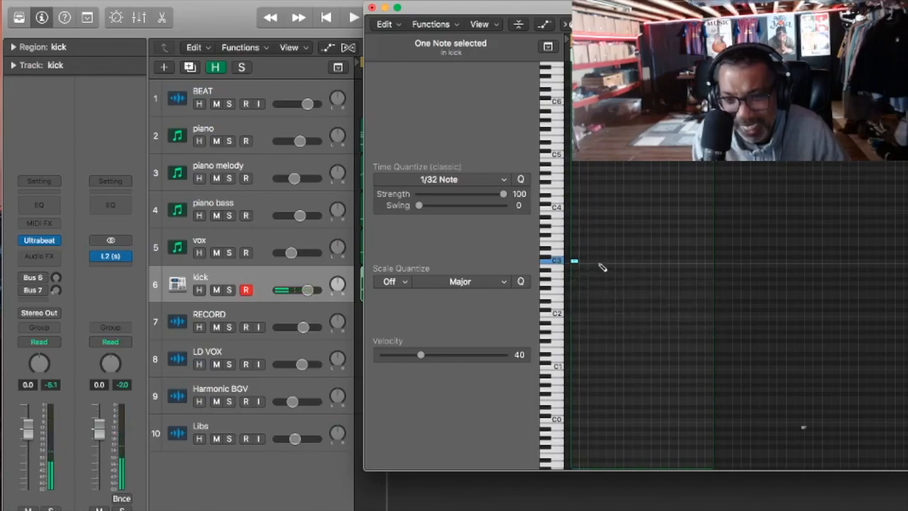
Clear the short notes on C3 from the kick region and close its Piano Roll window
left_click(601, 263)
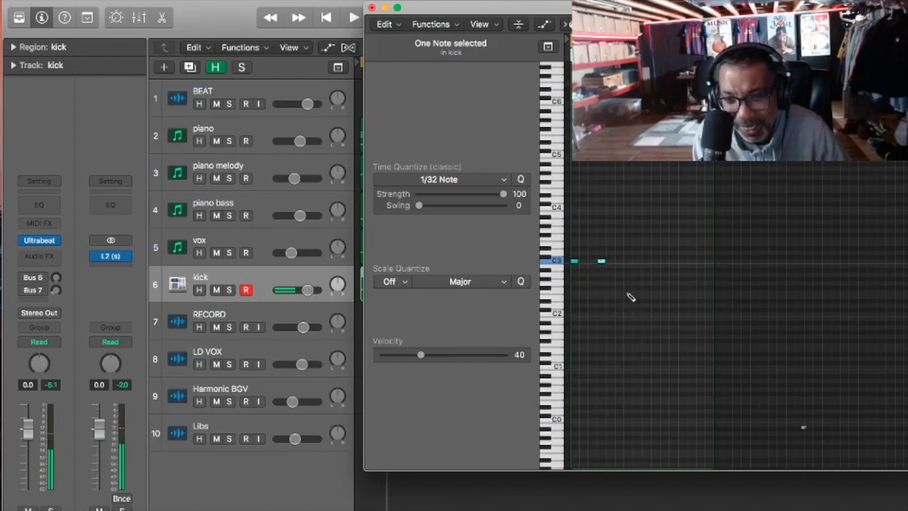
double_click(604, 263)
left_click(577, 263)
key("Delete")
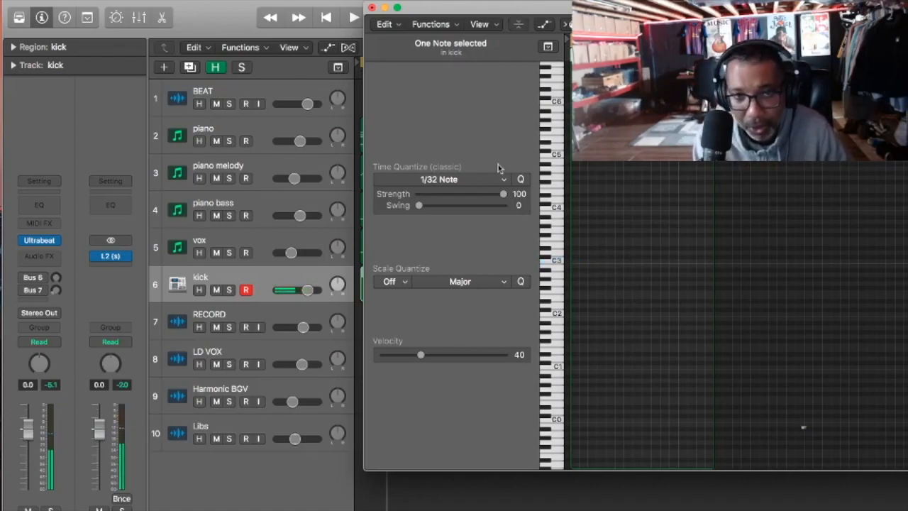
left_click(372, 8)
Open the kick region in a separate Piano Roll window
key("p")
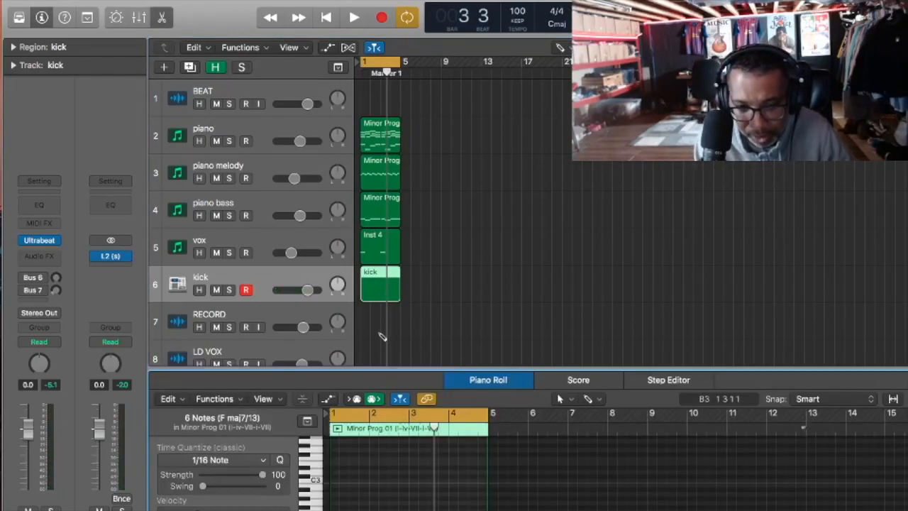
key("p")
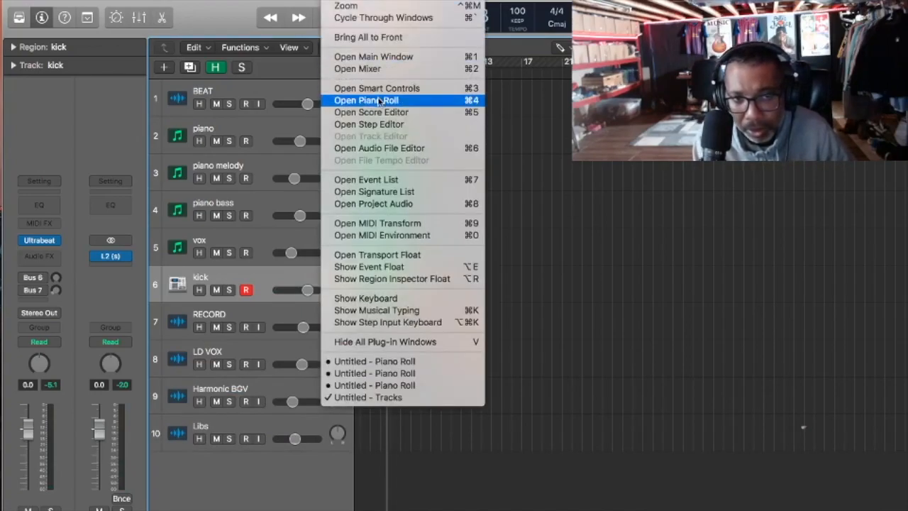
left_click(379, 105)
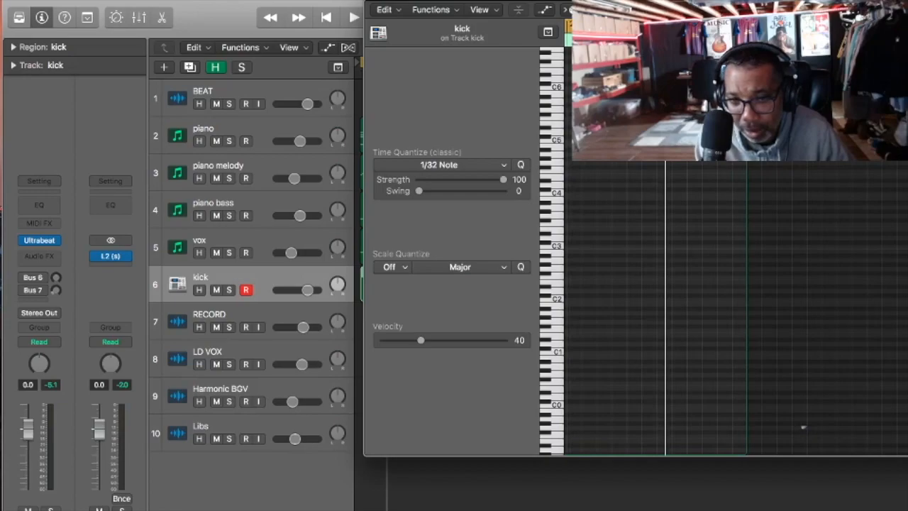
Add a short C3 note near the start of the kick region and play it with the other tracks
key("space")
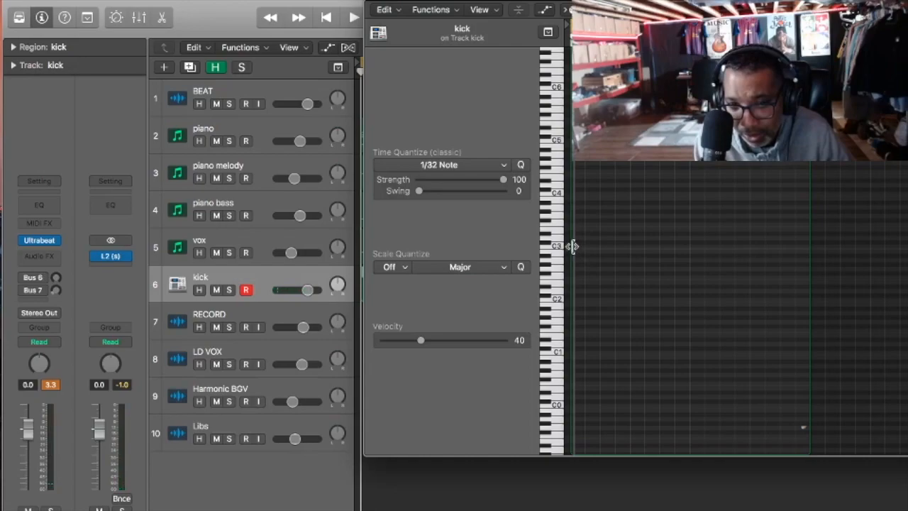
left_click(578, 250)
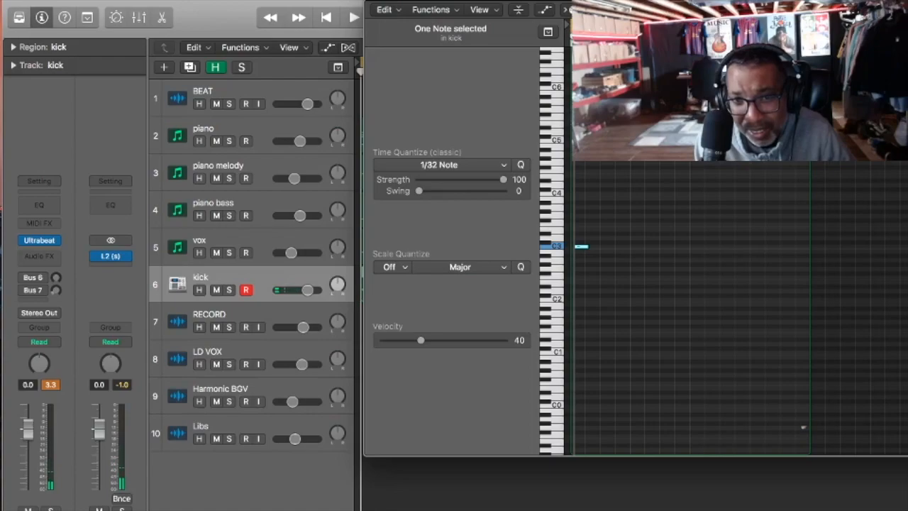
key("space")
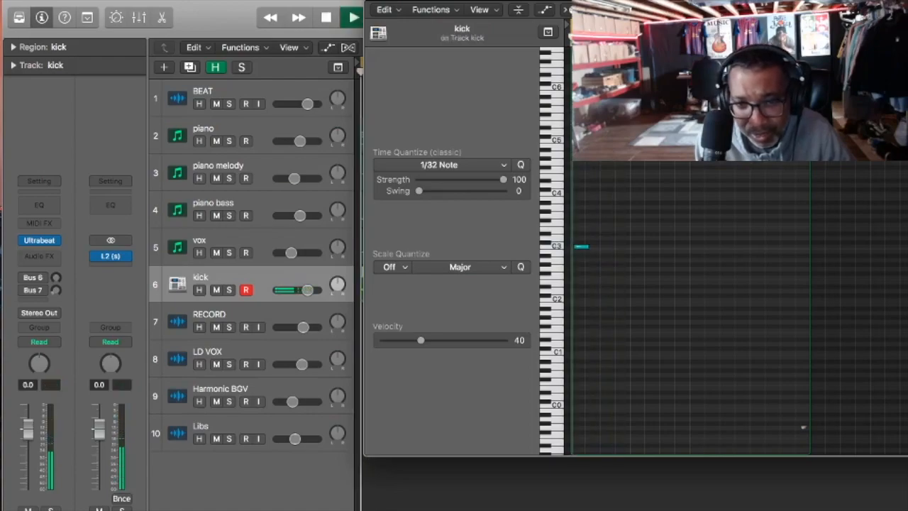
key("space")
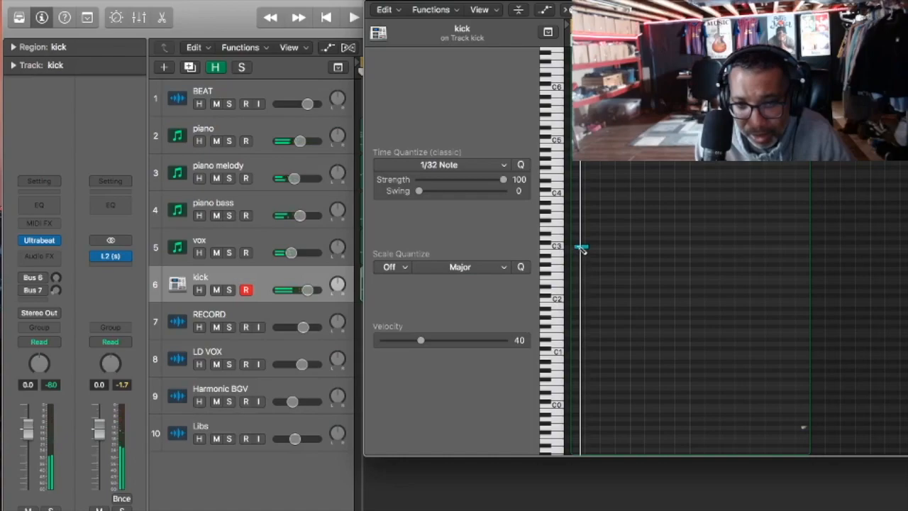
Quantize the C3 note to 1/32 and try to shift it to the very start of the kick region
left_click(581, 249)
left_click(444, 13)
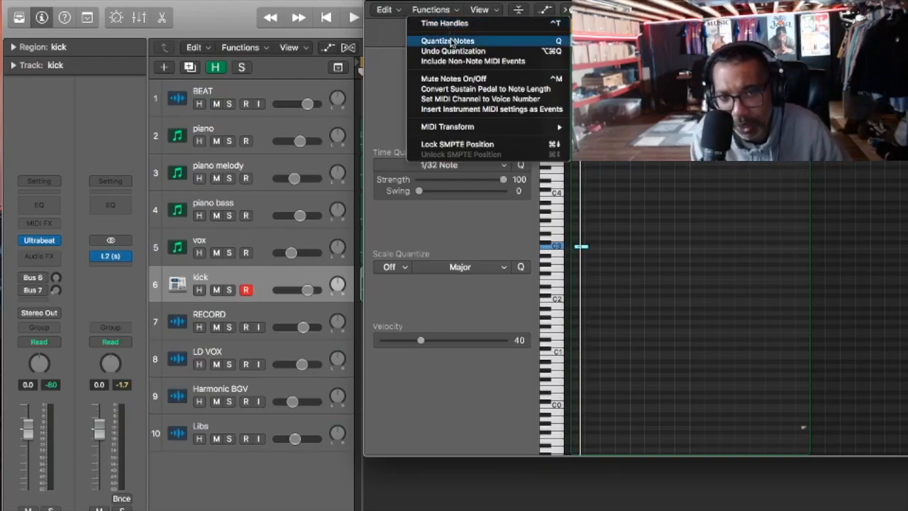
left_click(451, 41)
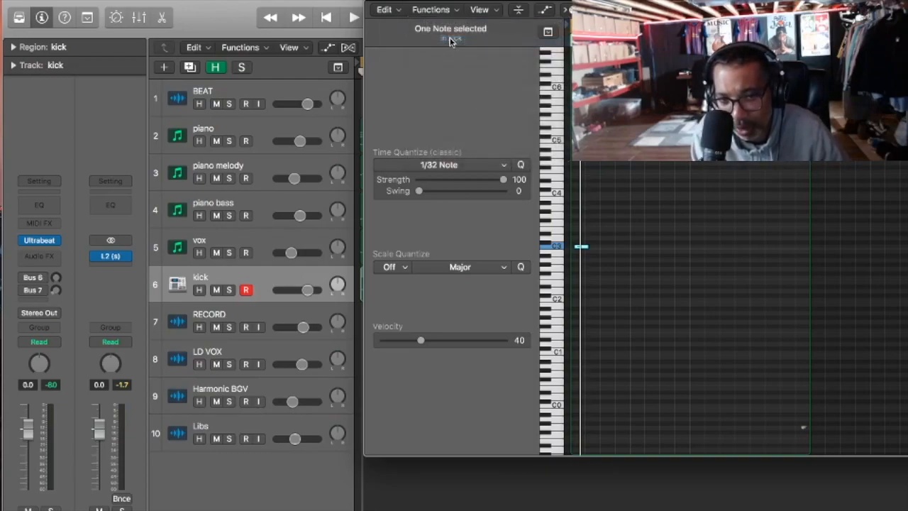
left_click_drag(582, 247, 578, 246)
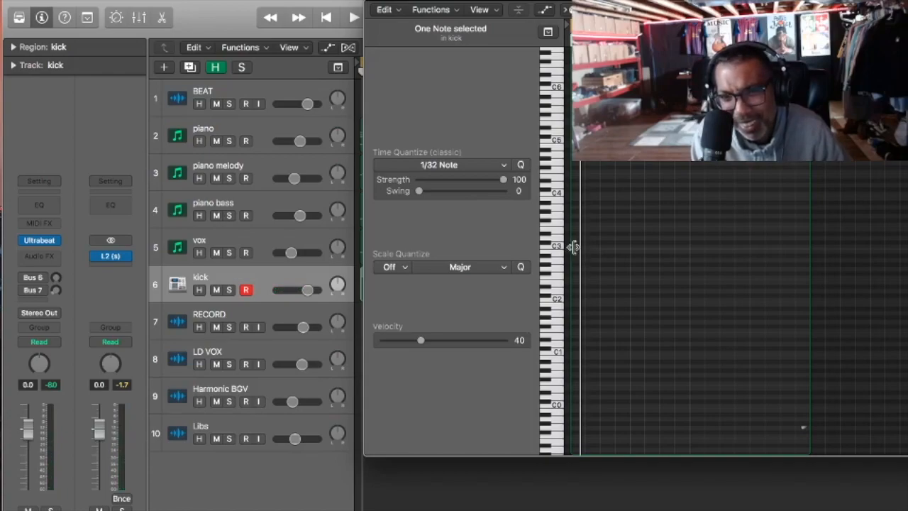
Place a fresh short note on C3, audition it and move it to the exact start of the kick region
left_click(579, 247)
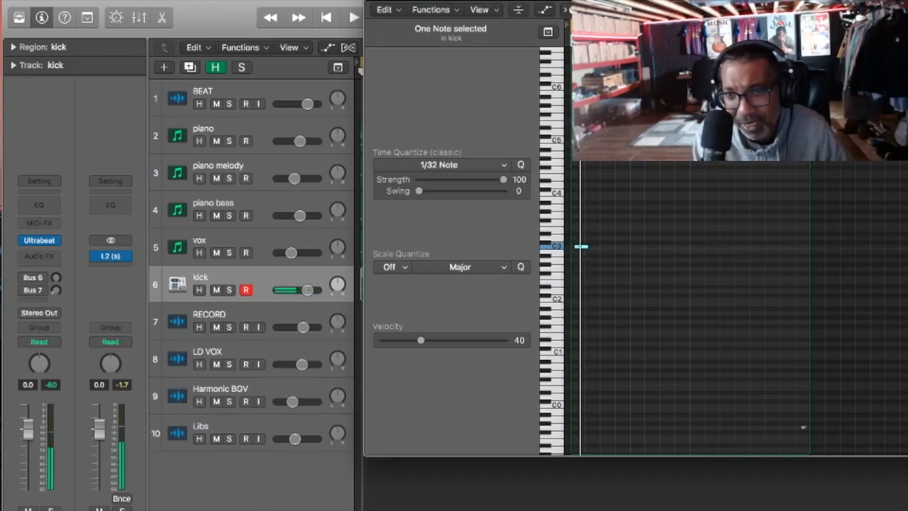
scroll(804, 427, "up", 3)
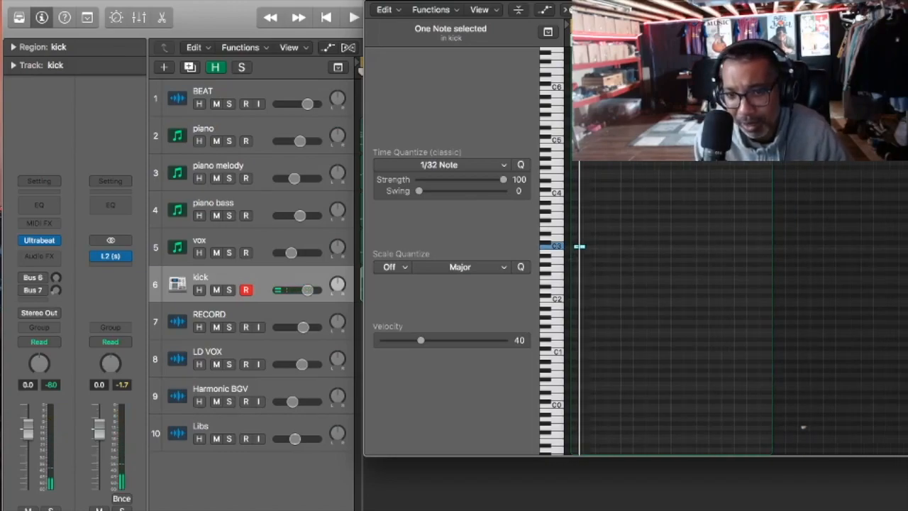
key("space")
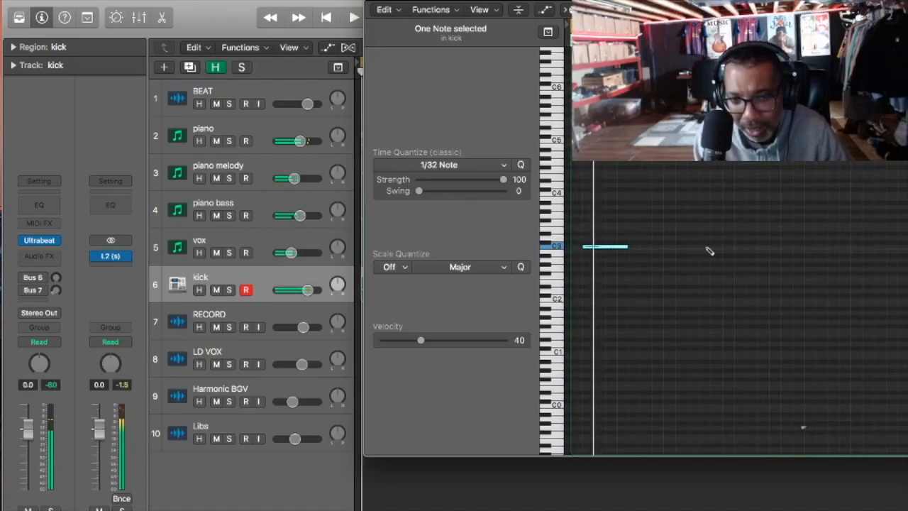
left_click_drag(603, 249, 581, 265)
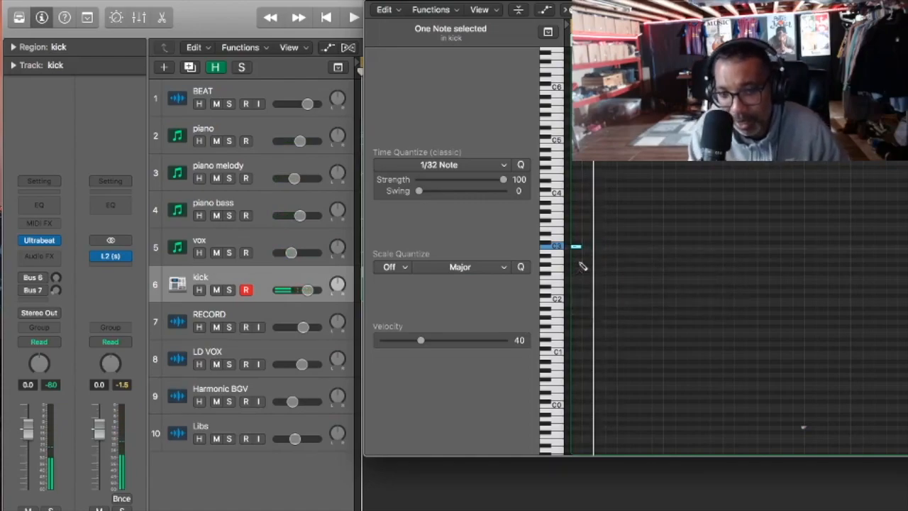
Add three more short kick notes on C3 after the first one, checking their timing against playback
left_click(609, 247)
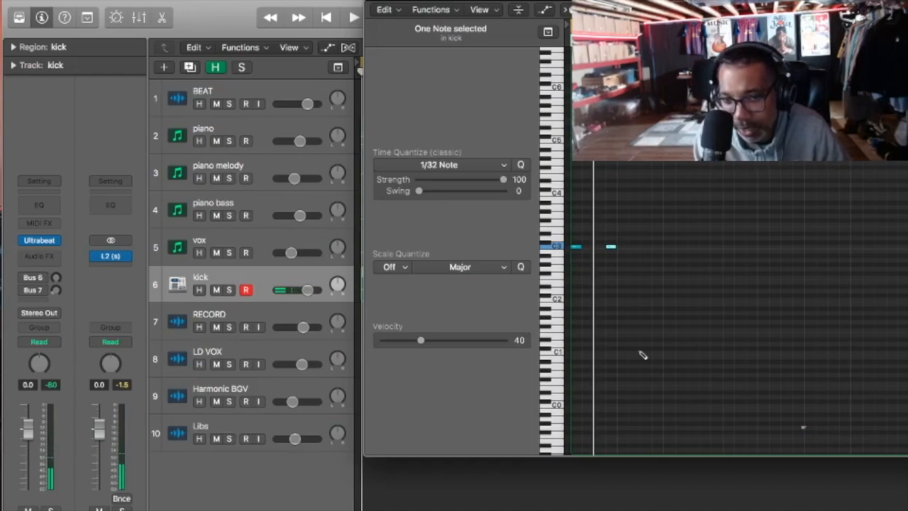
key("space")
key("space")
left_click(669, 246)
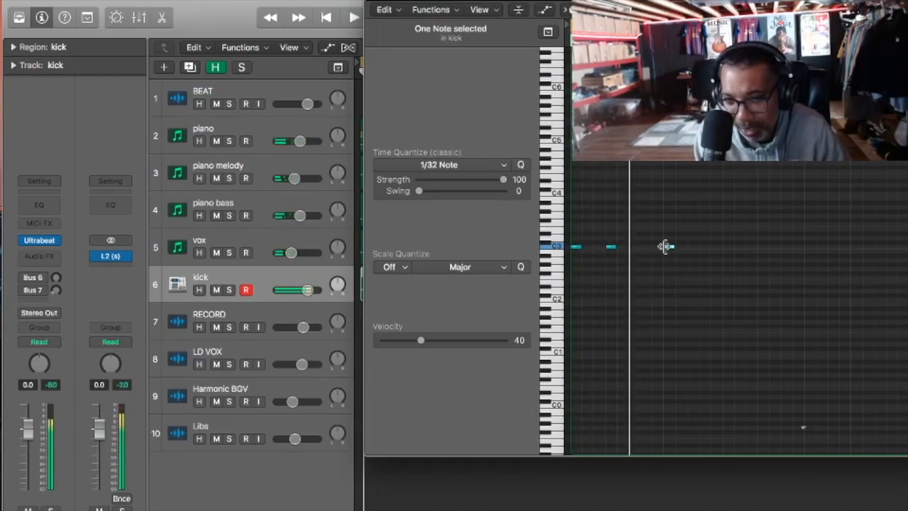
left_click(704, 247)
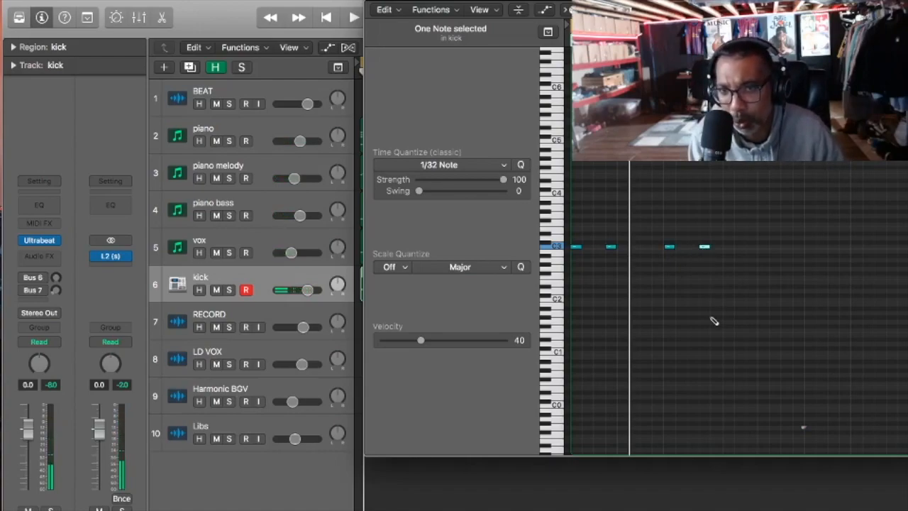
Select the four kick notes and copy them directly after the originals to make an eight-note pattern on C3
key("t")
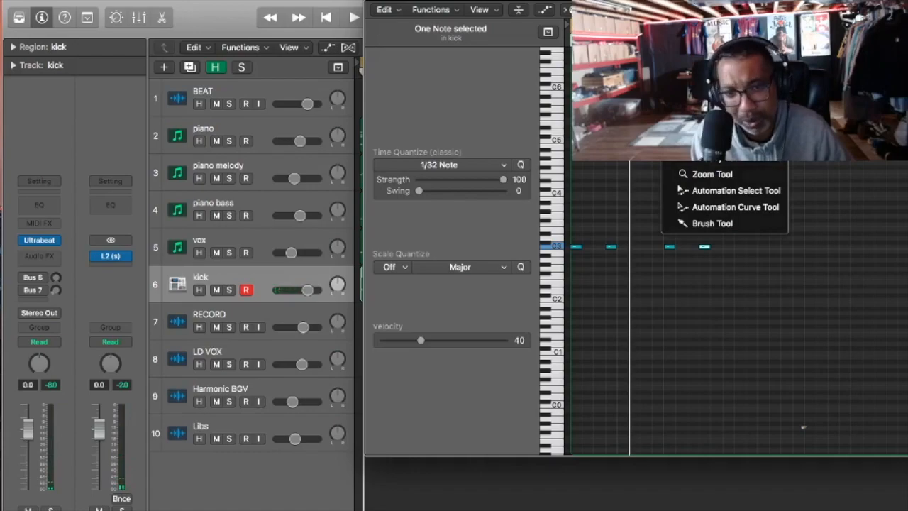
key("t")
left_click_drag(771, 163, 576, 314)
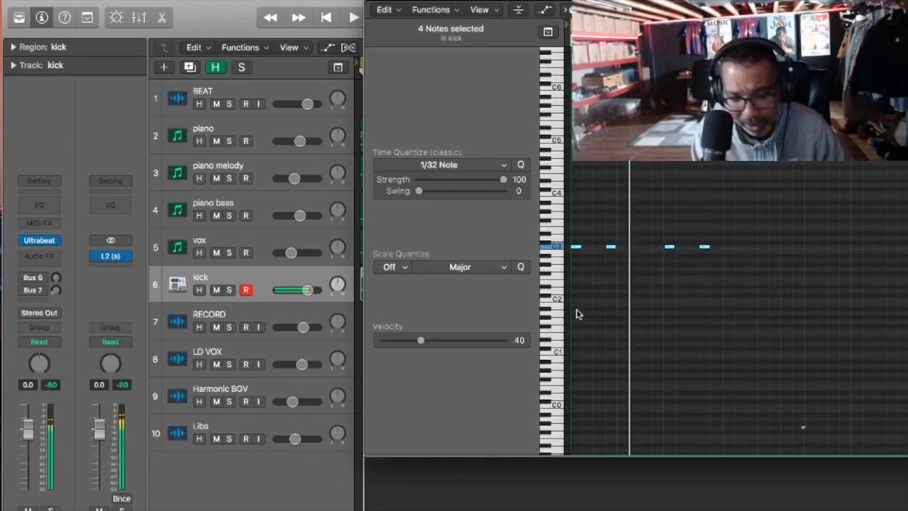
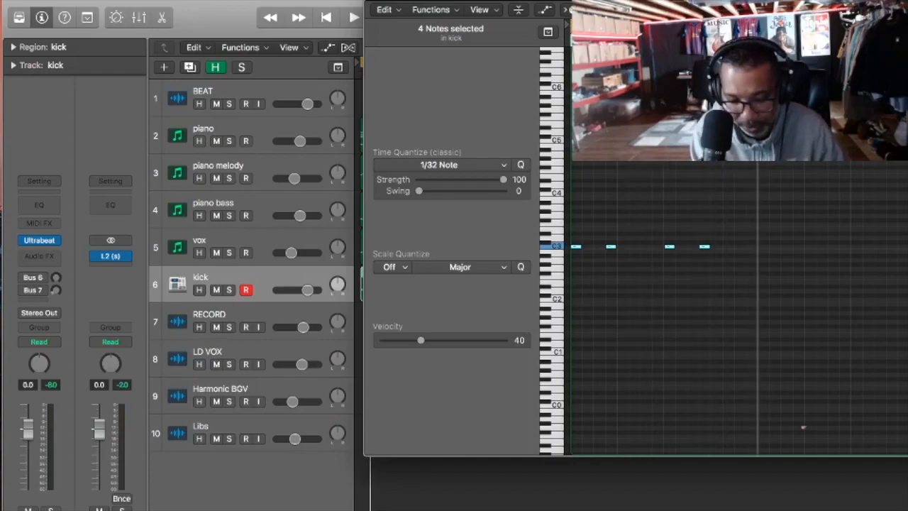
left_click_drag(901, 164, 578, 345)
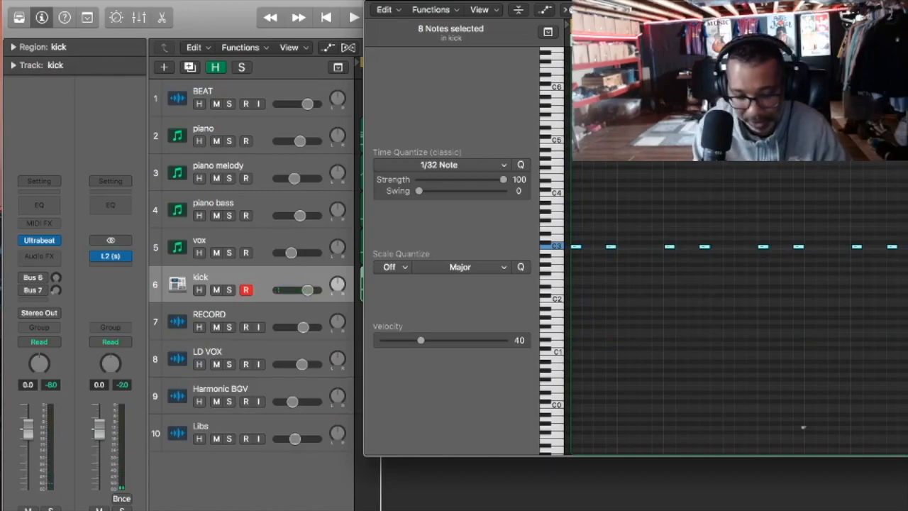
Play back the eight-note kick pattern with the other tracks and close the Piano Roll window
scroll(803, 427, "left", 2)
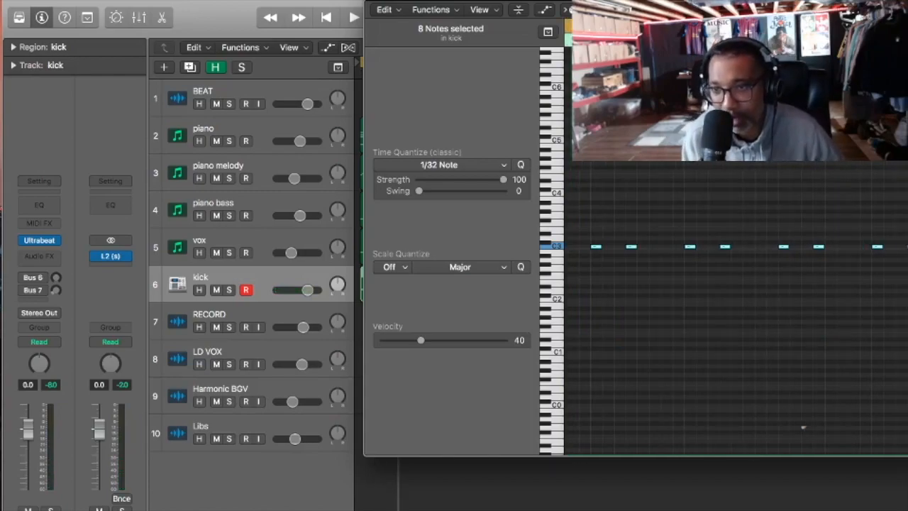
key("space")
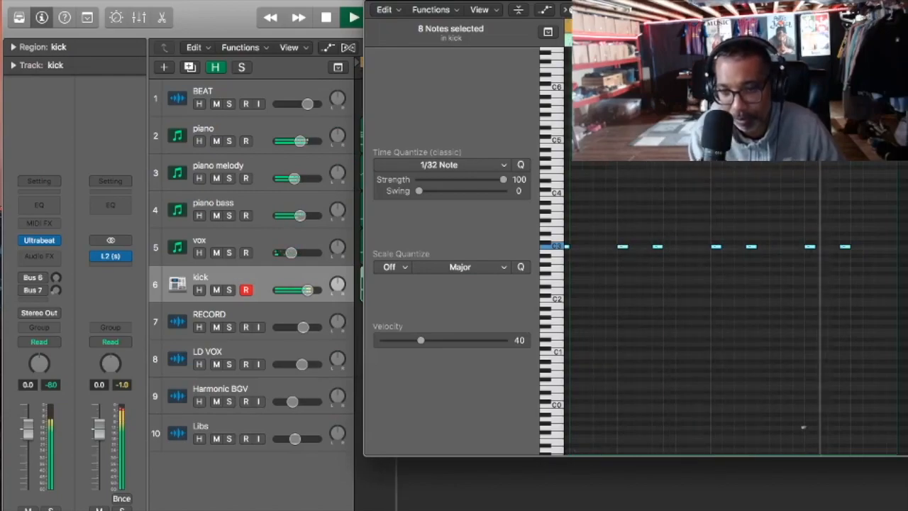
key("space")
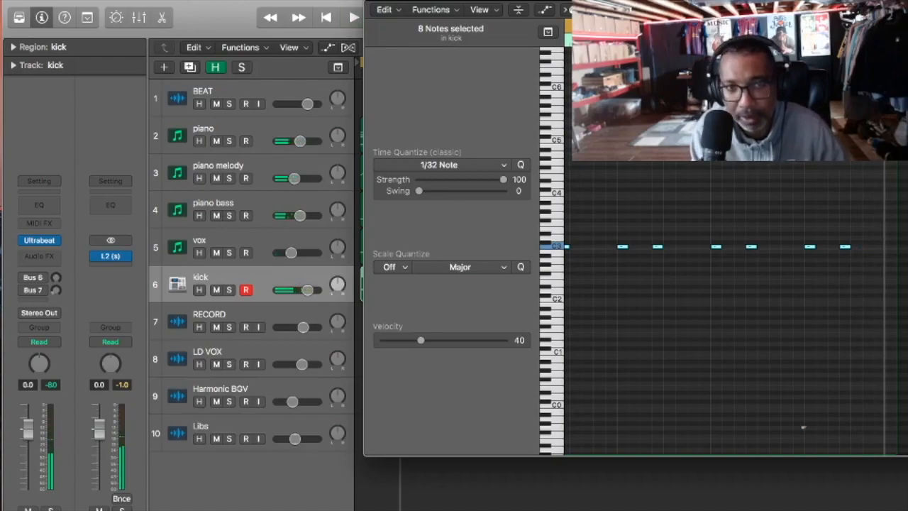
left_click(371, 3)
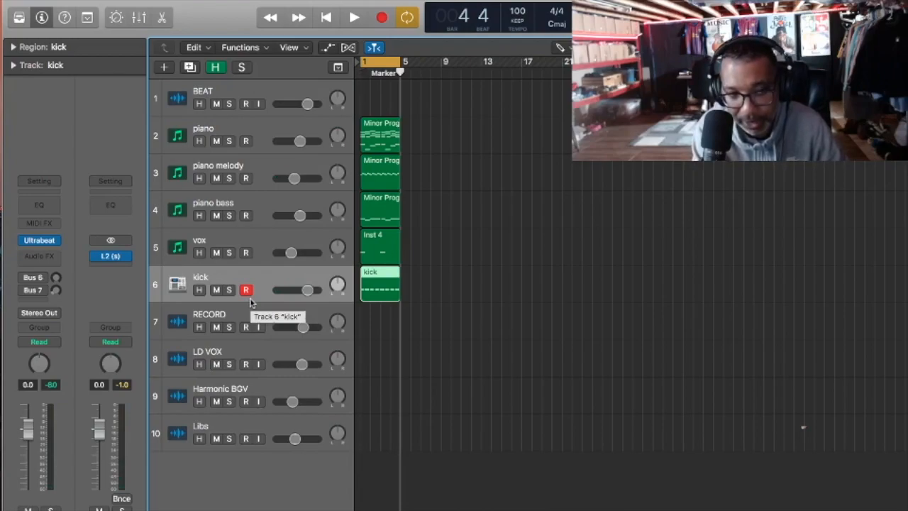
Duplicate the kick track as a new track named snare and lower its volume to -5.4 dB
key("super+d")
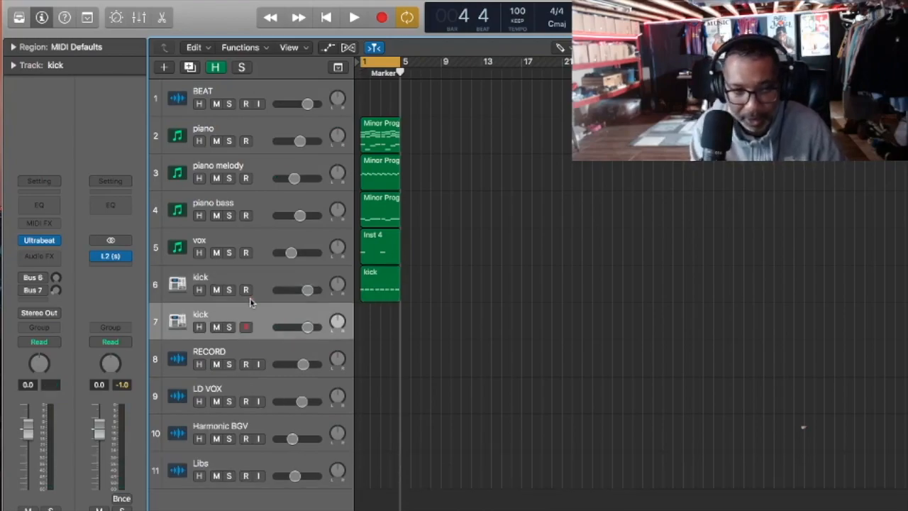
double_click(206, 314)
type("snare")
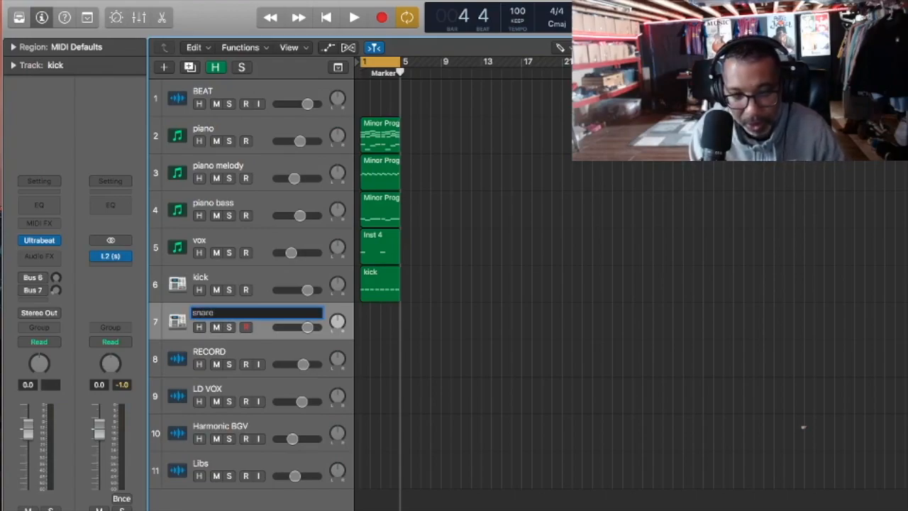
key("Return")
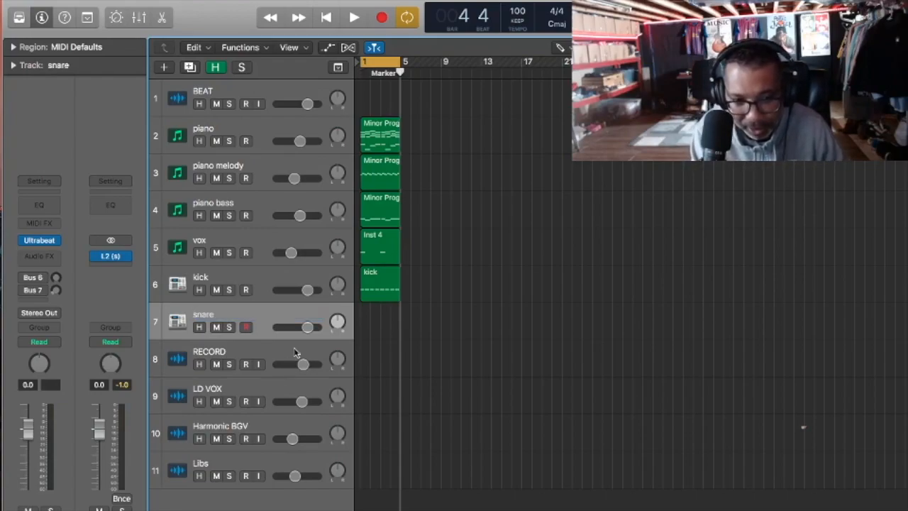
left_click_drag(307, 331, 296, 331)
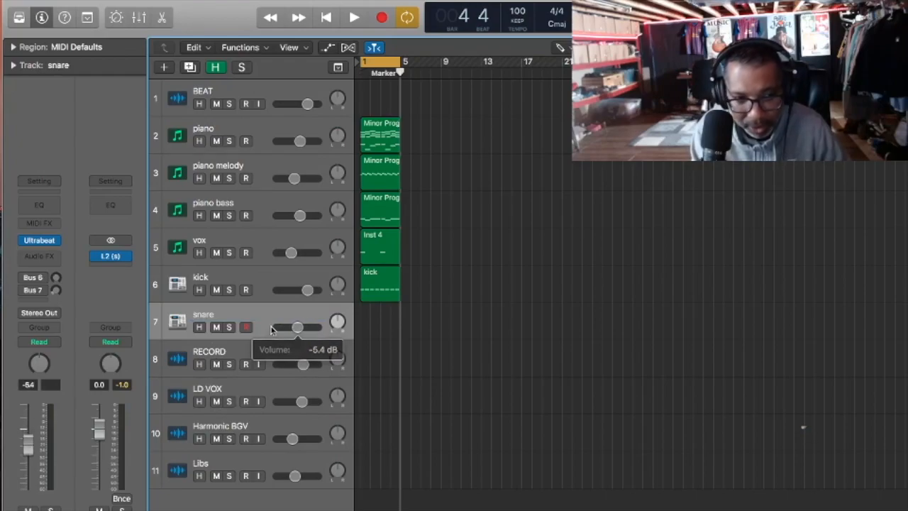
Open the sample loader in the snare track's Ultrabeat at the DI GENIUS SAMPLE PACK folder on the Drum Kits drive and widen its file-name column
left_click(43, 243)
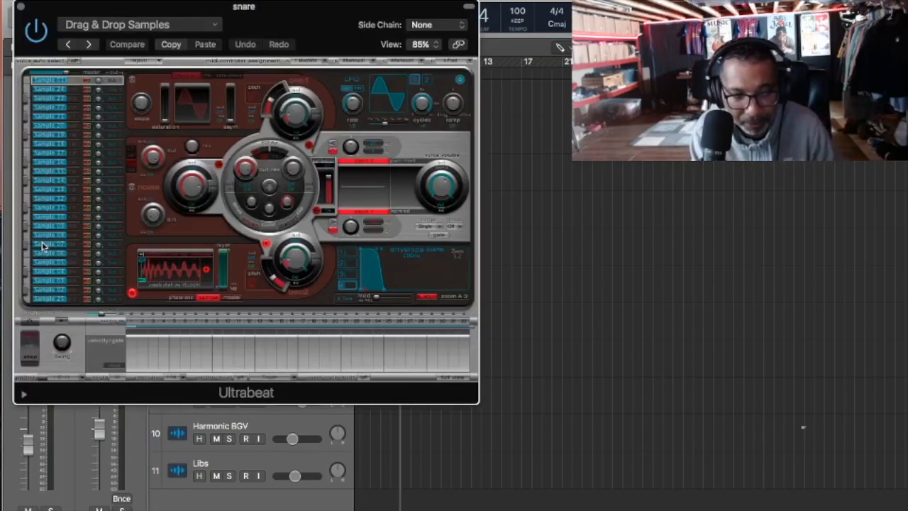
left_click(141, 261)
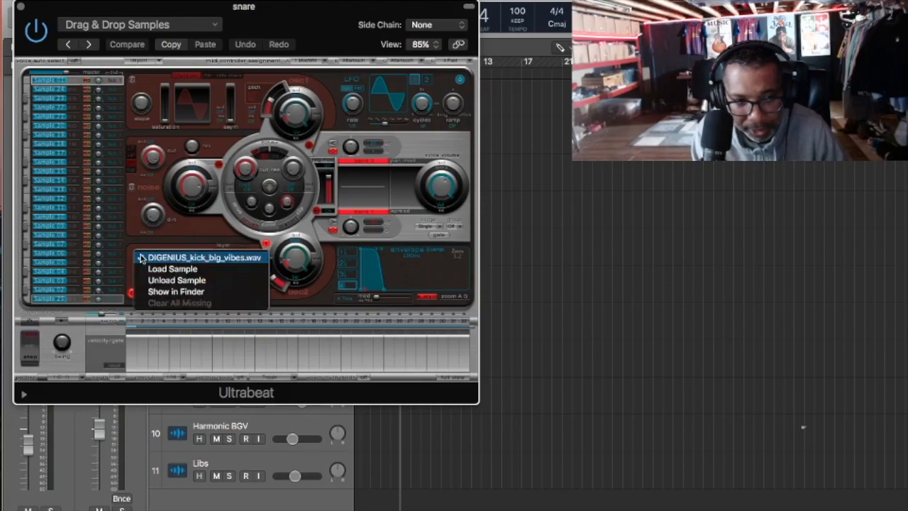
left_click(156, 268)
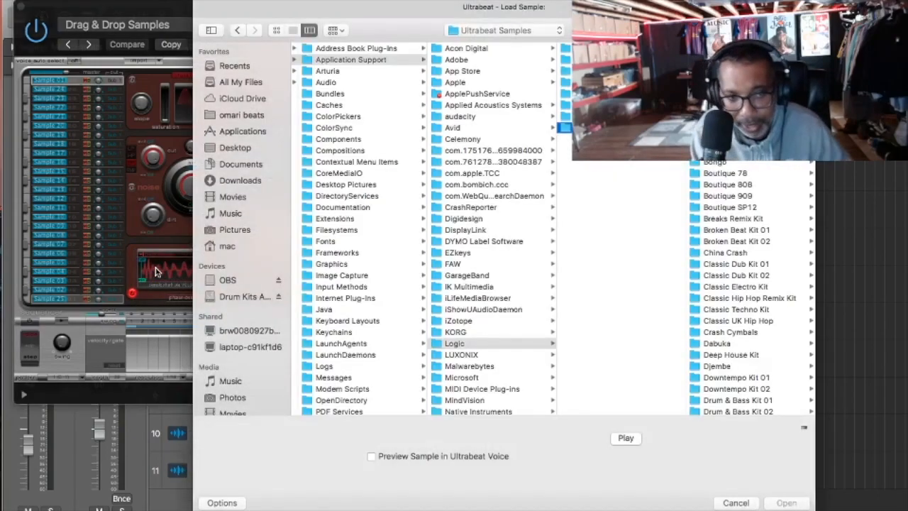
left_click(241, 297)
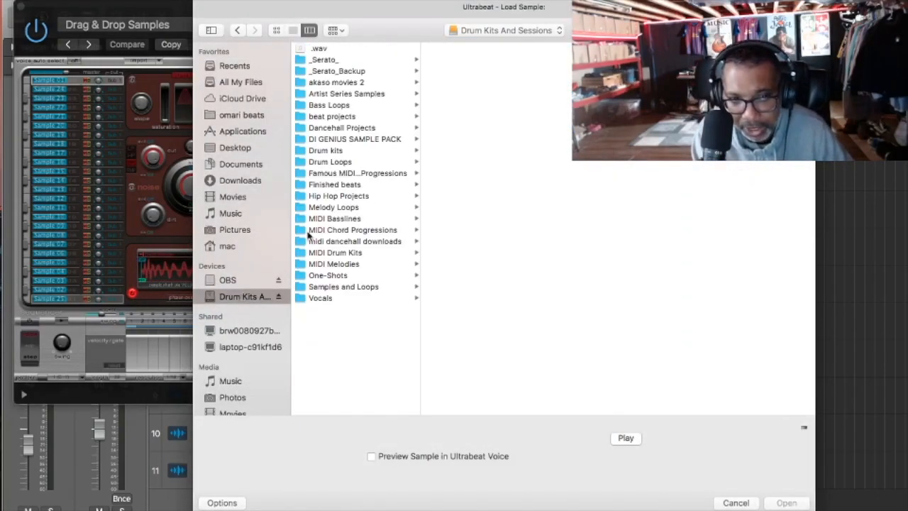
left_click(348, 139)
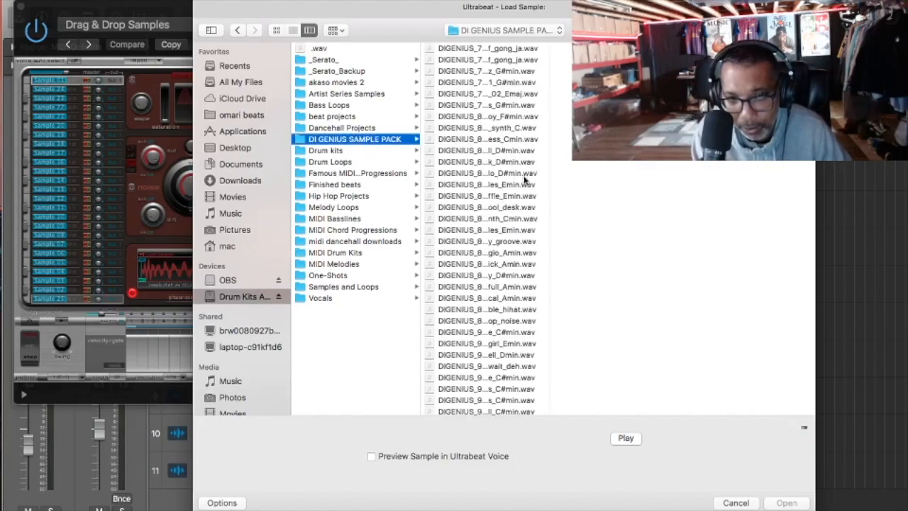
left_click_drag(547, 177, 681, 186)
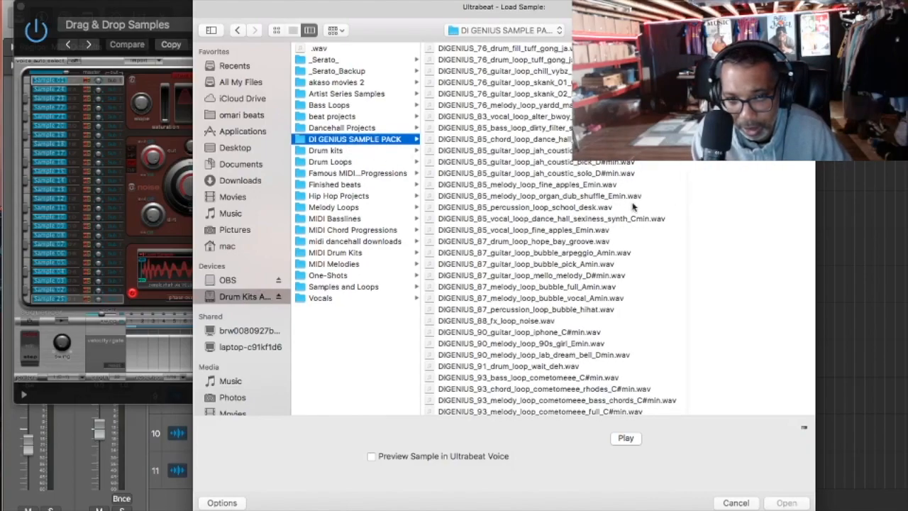
Look through the DI GENIUS SAMPLE PACK file list, past the loops, hi-hats and kicks, for a snare sample
left_click(571, 233)
key("Down")
key("Down")
key("Down")
key("Down")
key("Down")
key("Down")
key("Down")
key("Down")
key("Down")
key("Down")
key("Down")
key("Down")
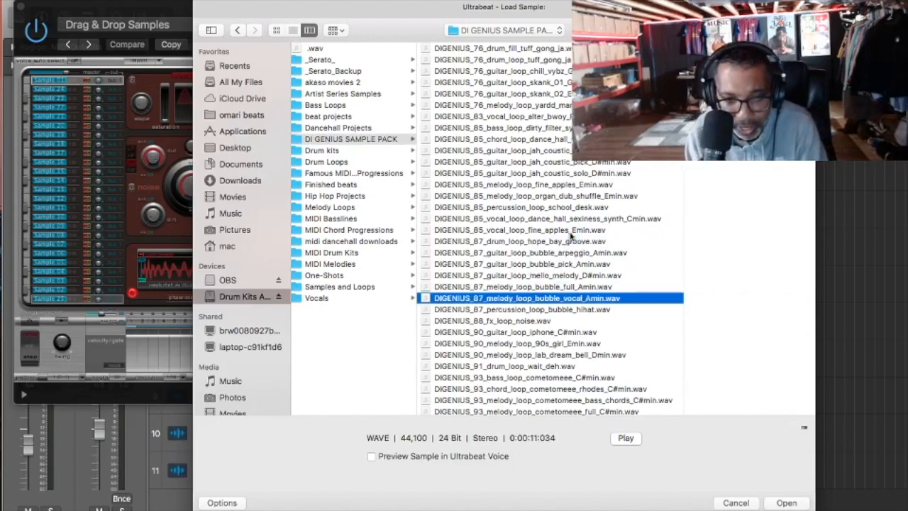
key("Down")
key("Down")
key("Down")
key("Down")
key("Down")
key("Down")
key("Down")
key("Down")
key("Down")
key("Down")
key("Down")
key("Down")
key("Down")
key("Down")
key("Down")
key("Down")
key("Down")
key("Down")
key("Down")
key("Down")
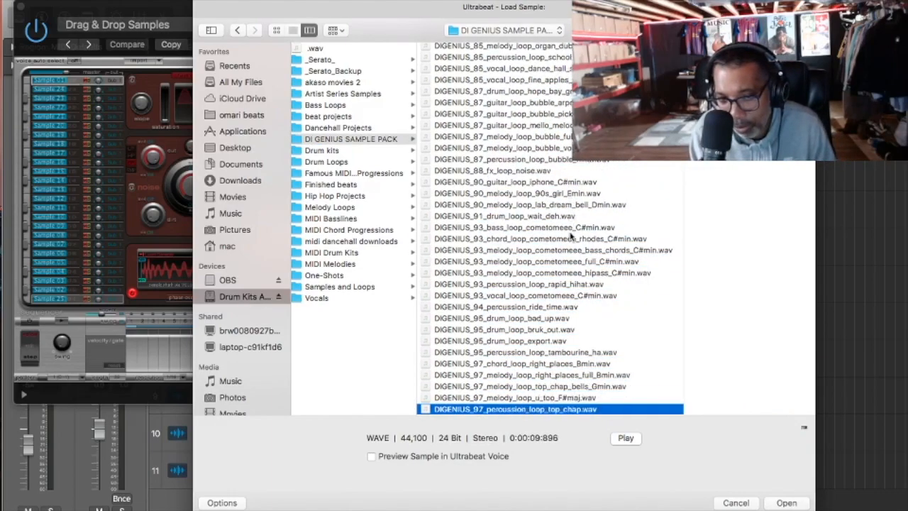
key("Down")
key("Down")
key("Down")
key("Down")
key("Down")
key("Down")
key("Down")
key("Down")
key("Down")
key("Down")
key("Down")
key("Down")
key("Down")
key("Down")
key("Down")
key("Down")
key("Down")
key("Down")
key("Down")
key("Down")
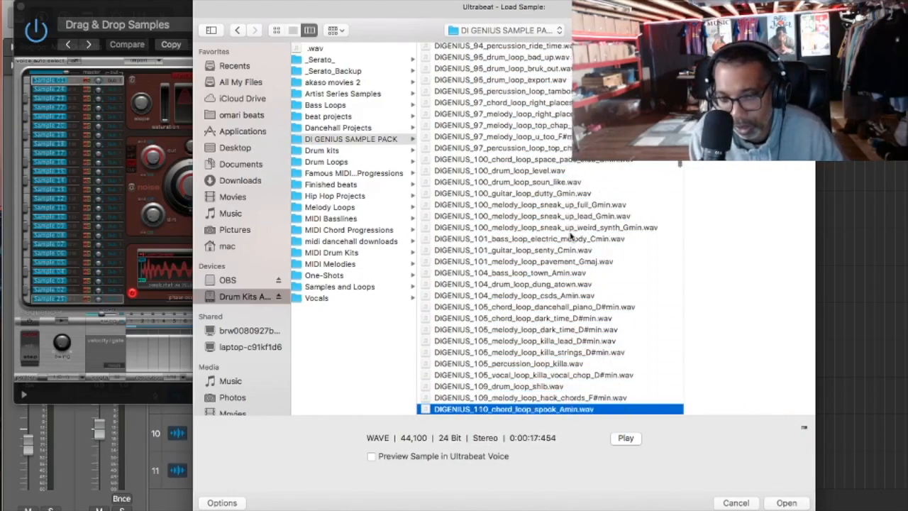
key("Down")
key("Down")
key("Down")
key("Down")
key("Down")
key("Down")
key("Down")
key("Down")
key("Down")
key("Down")
key("Down")
key("Down")
key("Down")
key("Down")
key("Down")
key("Down")
key("Down")
key("Down")
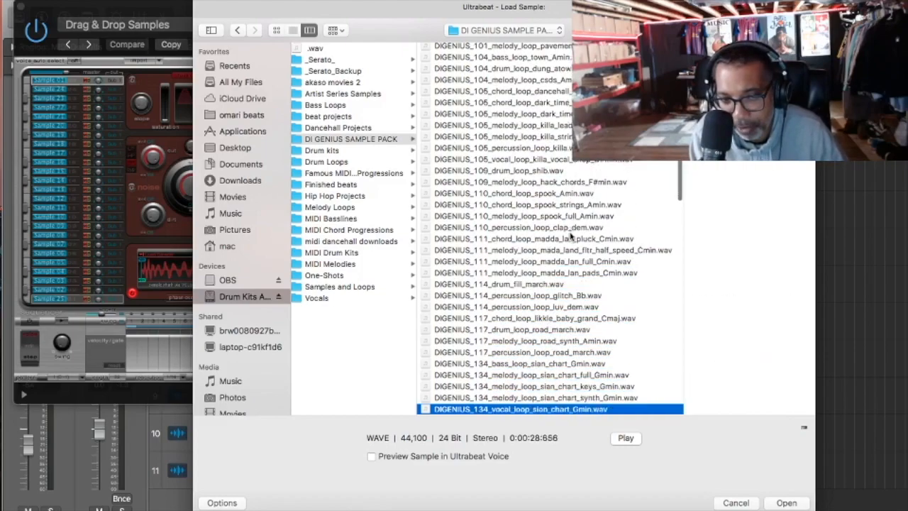
key("Down")
key("Down")
key("Down")
key("Down")
key("Down")
key("Down")
key("Down")
key("Down")
key("Down")
key("Down")
key("Down")
key("Down")
key("Down")
key("Down")
key("Down")
key("Down")
key("Down")
key("Down")
key("Down")
key("Down")
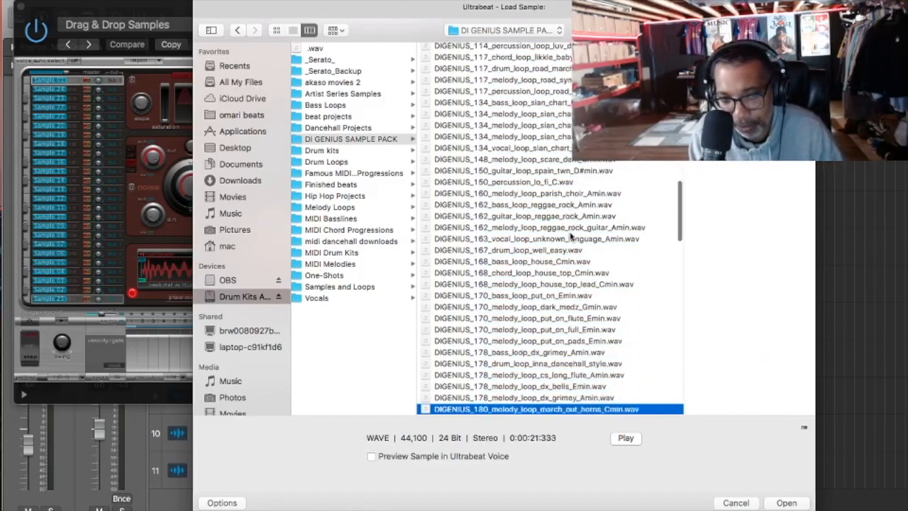
key("Down")
key("Down")
key("Down")
key("Down")
key("Down")
key("Down")
key("Down")
key("Down")
key("Down")
key("Down")
key("Down")
key("Down")
key("Down")
key("Down")
key("Down")
key("Down")
key("Down")
key("Down")
key("Down")
key("Down")
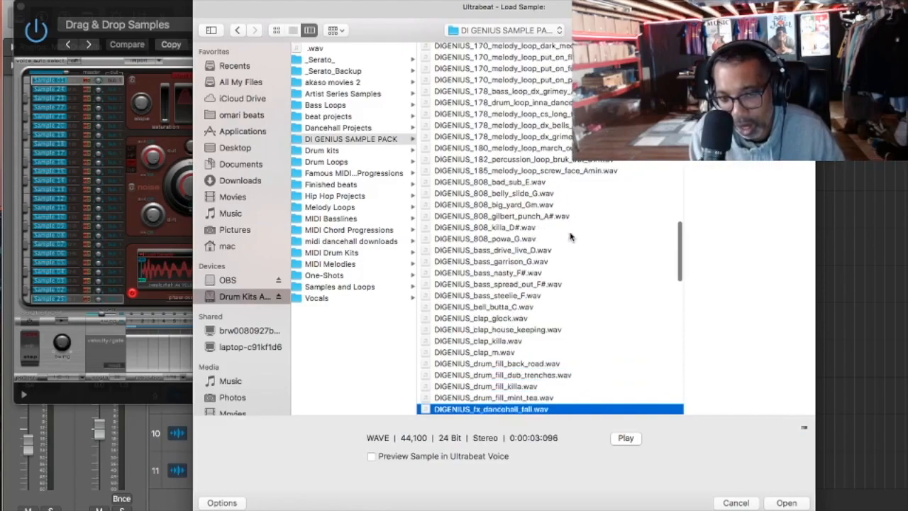
key("Down")
key("Down")
key("Down")
key("Down")
key("Down")
key("Down")
key("Down")
key("Down")
key("Down")
key("Down")
key("Down")
key("Down")
key("Down")
key("Down")
key("Down")
key("Down")
key("Down")
key("Down")
key("Down")
key("Down")
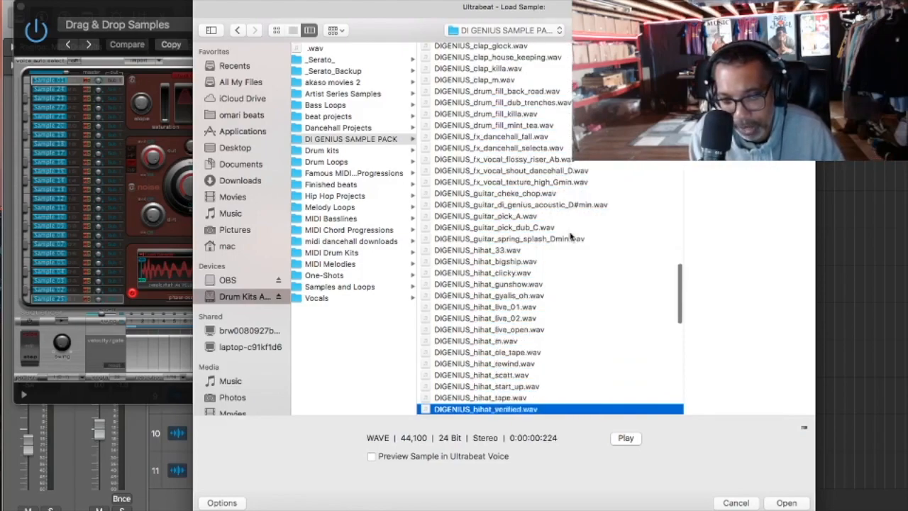
key("Down")
key("Down")
key("Down")
key("Down")
key("Down")
key("Down")
key("Down")
key("Down")
key("Down")
key("Down")
key("Down")
key("Down")
key("Down")
key("Down")
key("Down")
key("Down")
key("Down")
key("Down")
key("Down")
key("Down")
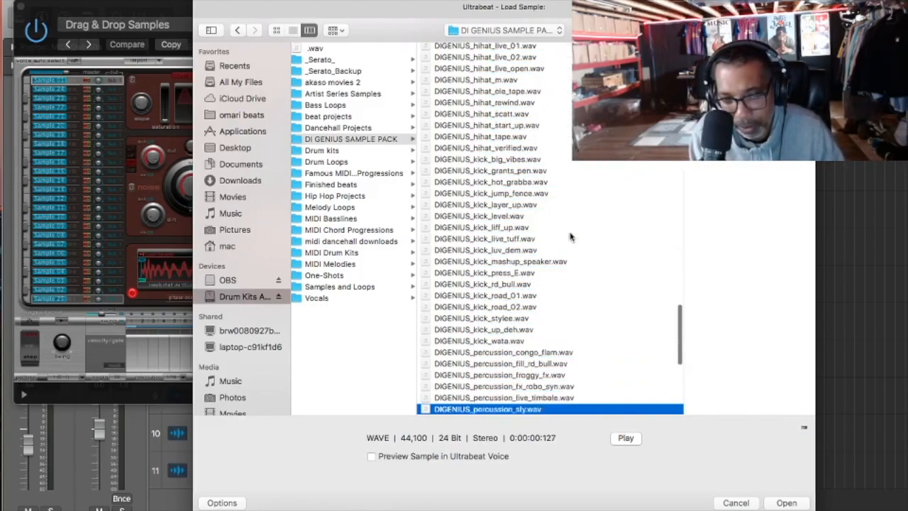
Look further through the DI GENIUS SAMPLE PACK list, past the percussion and rim files, to reach the snare samples
key("Down")
key("Down")
key("Down")
key("Down")
key("Down")
key("Down")
key("Down")
key("Down")
key("Down")
key("Down")
key("Down")
key("Down")
key("Down")
key("Down")
key("Down")
key("Down")
key("Down")
key("Down")
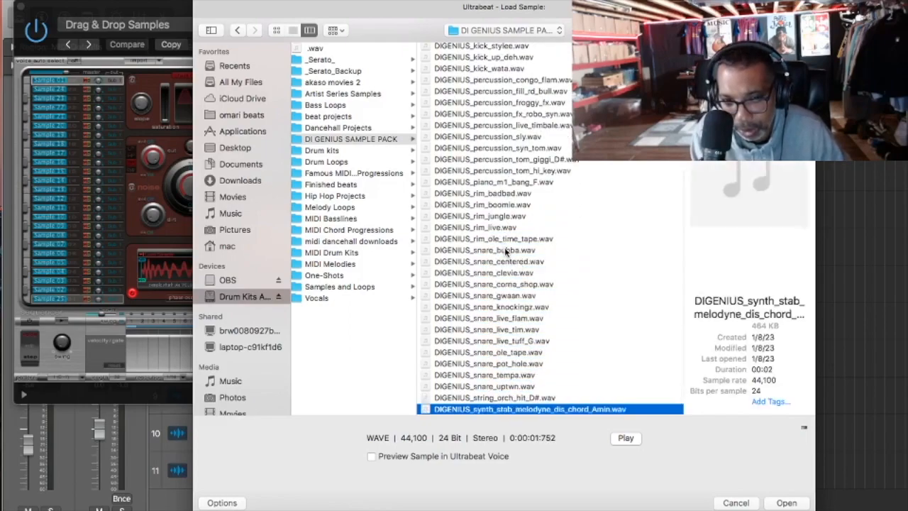
Preview the snare samples one after another from DIGENIUS_snare_bubba.wav to DIGENIUS_snare_live_flam.wav
left_click(505, 250)
key("space")
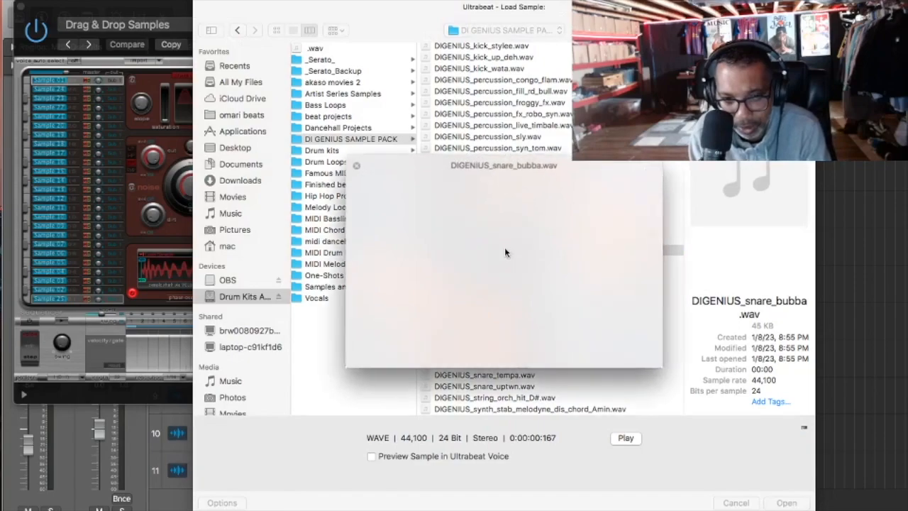
key("Down")
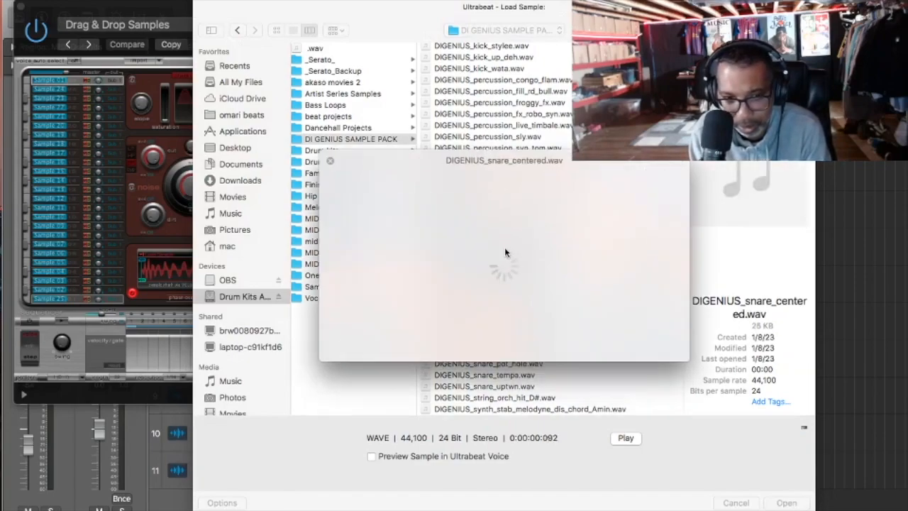
key("Down")
key("Down")
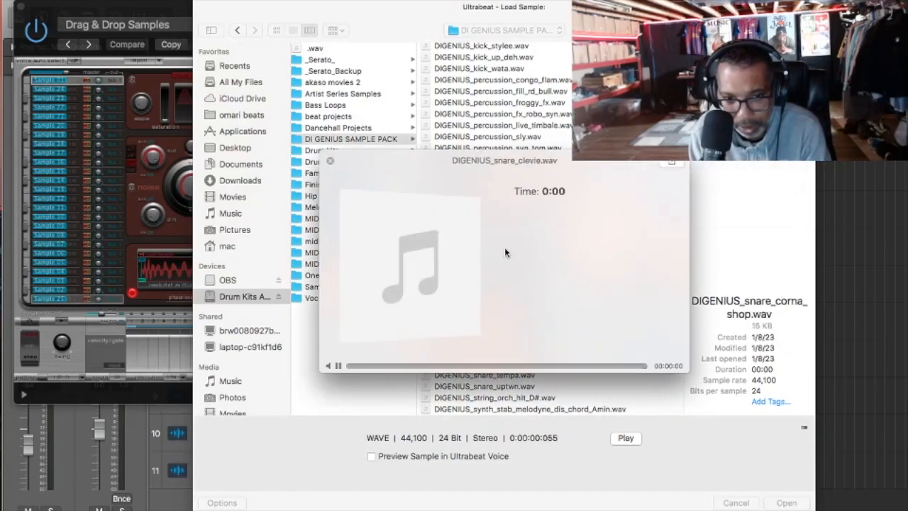
key("Down")
key("Down")
key("Down")
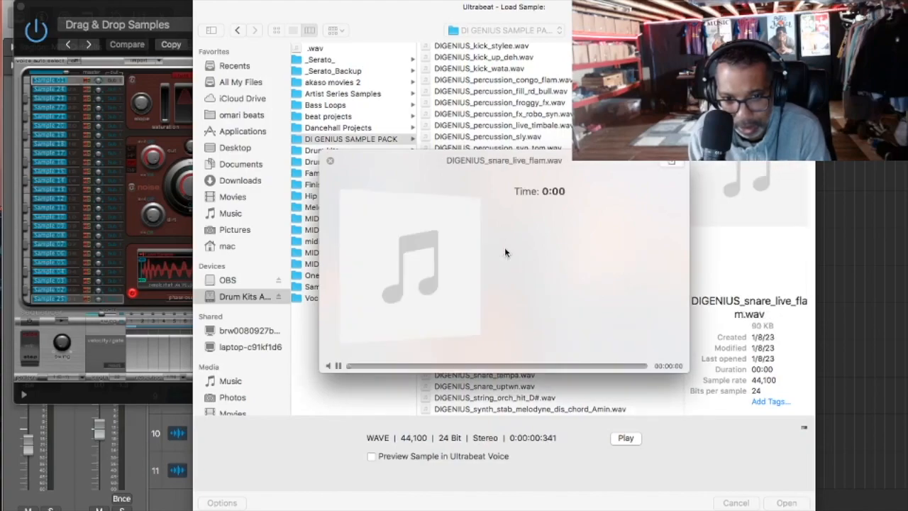
Load DIGENIUS_snare_knockingz.wav into the snare track's Ultrabeat and close the plug-in window
key("Up")
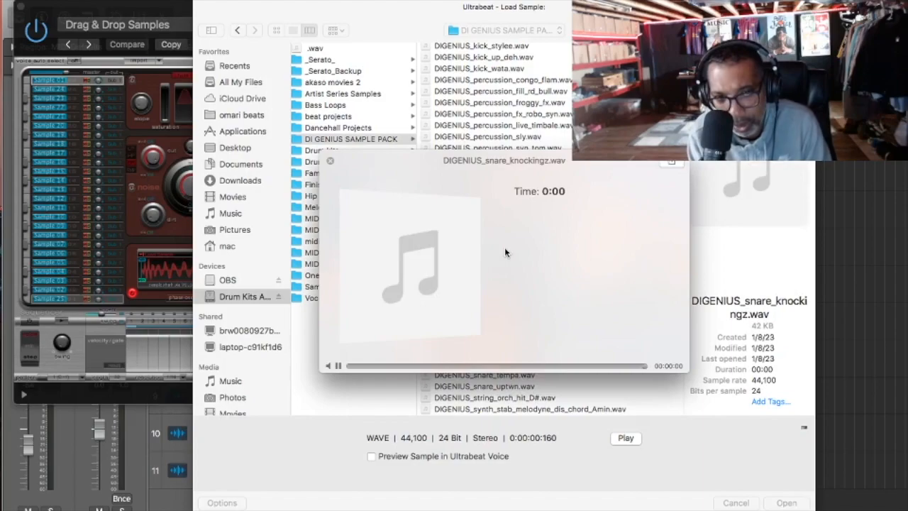
key("space")
left_click(787, 503)
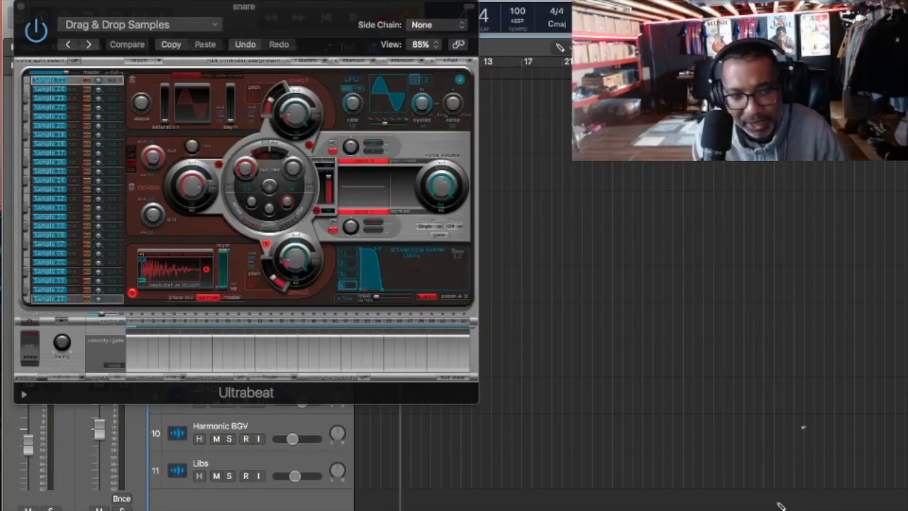
left_click(22, 7)
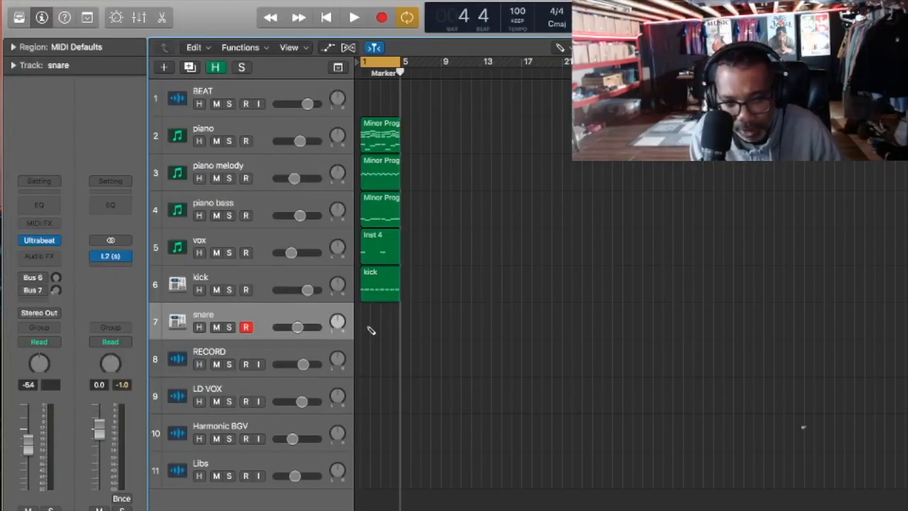
Create an empty four-bar region on the snare track from bar 1 to bar 5, deleting the short misplaced one
left_click_drag(365, 329, 373, 329)
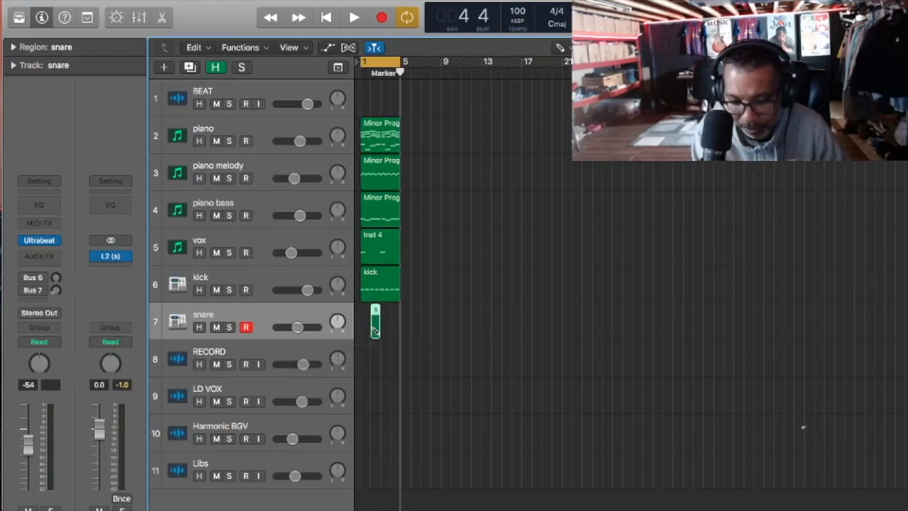
key("Delete")
left_click(367, 330)
left_click_drag(368, 327, 398, 335)
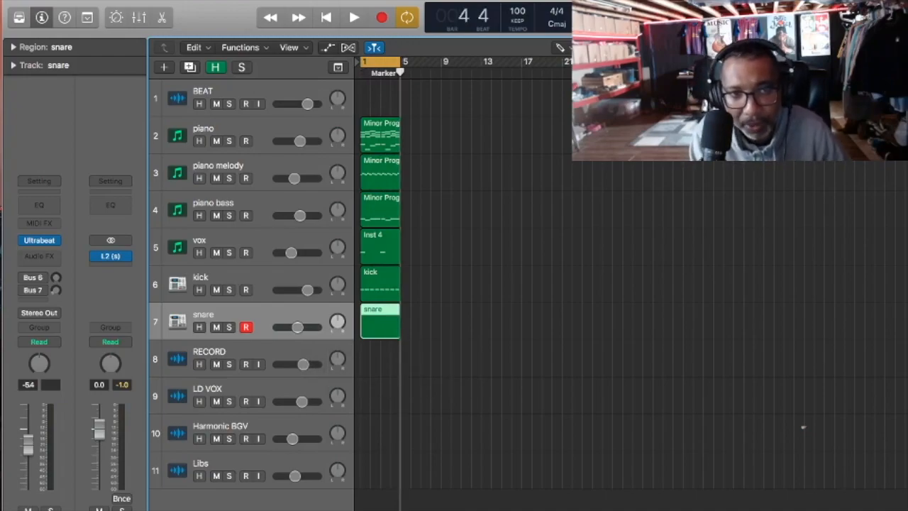
Open the snare region in a Piano Roll window, play the beat briefly and reposition the window over the tracks
left_click(347, 1)
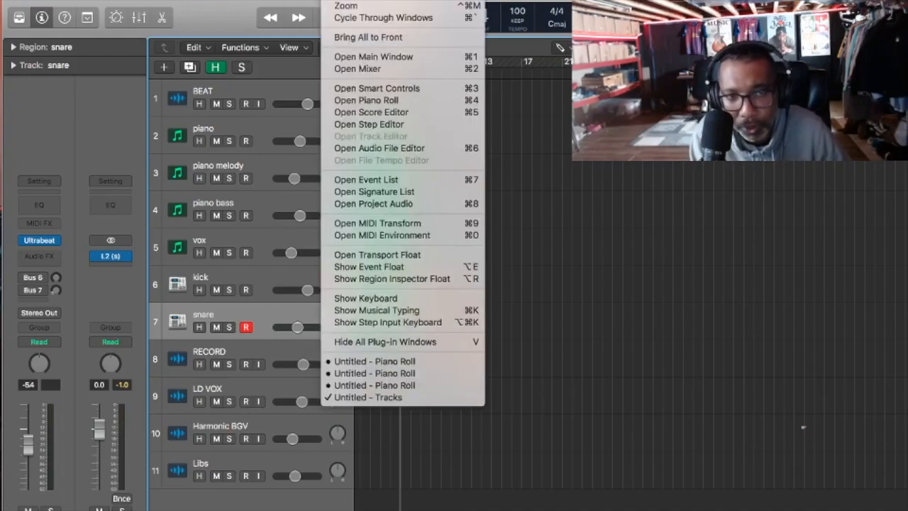
left_click(377, 102)
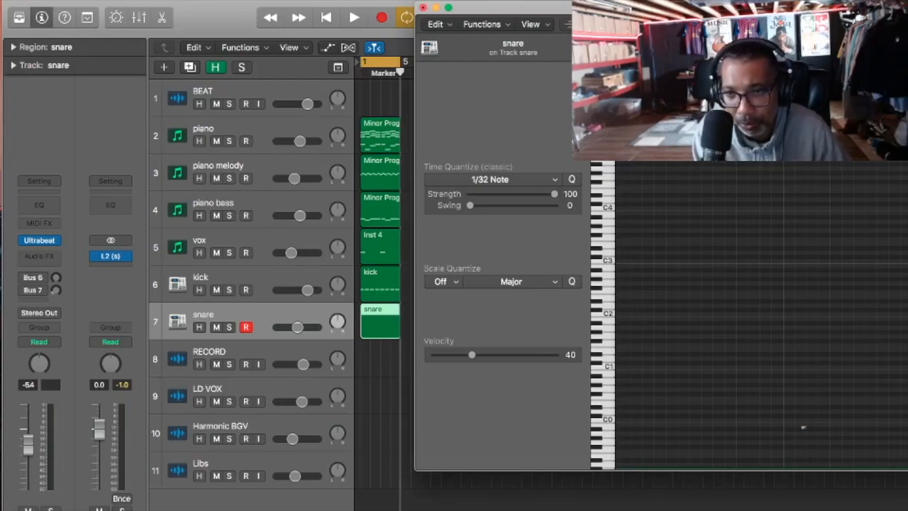
key("space")
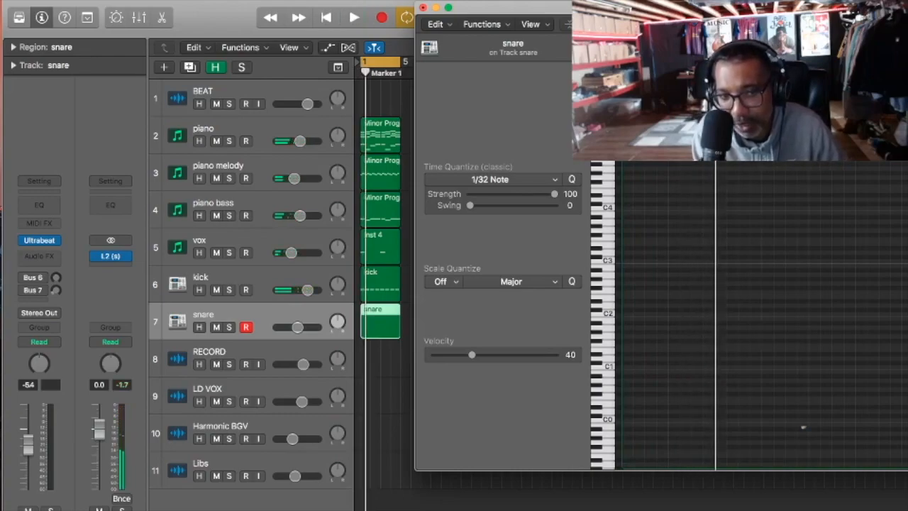
key("t")
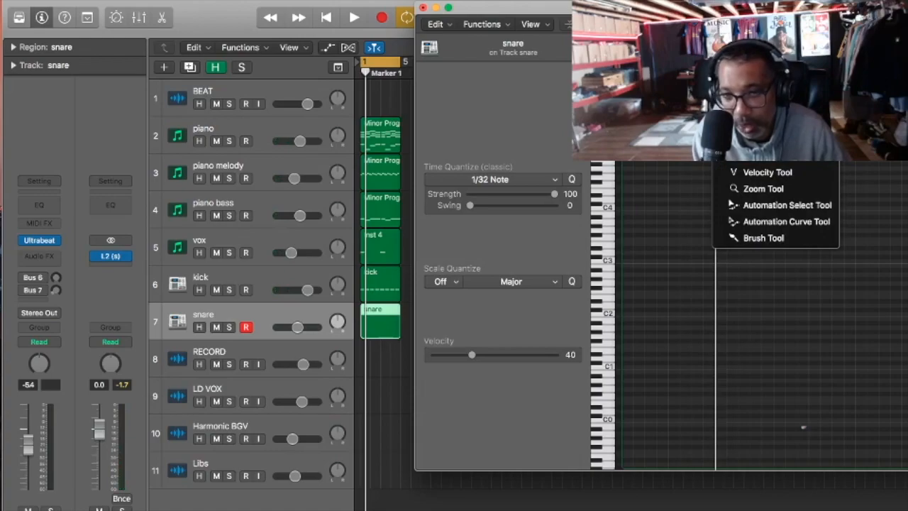
left_click_drag(697, 7, 473, 15)
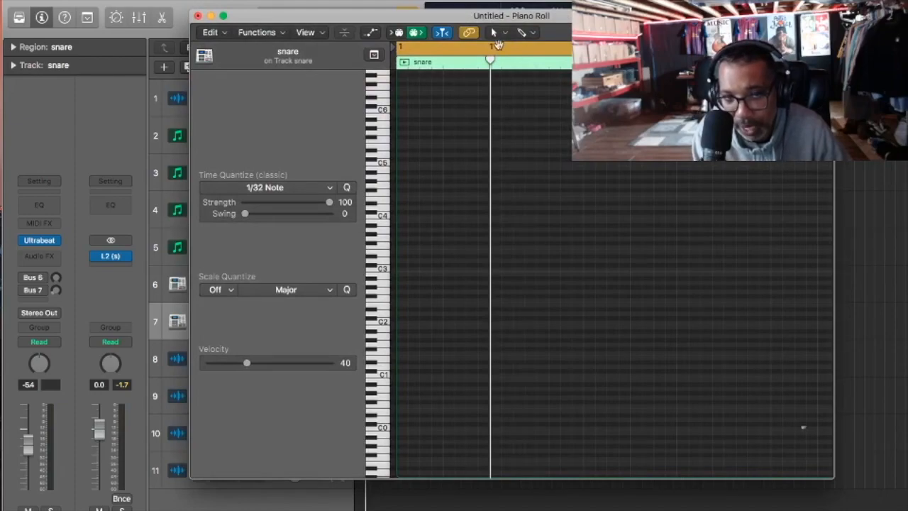
Draw two C3 snare notes in bar 1 with the Pencil Tool, halfway through beats 2 and 4
left_click(506, 39)
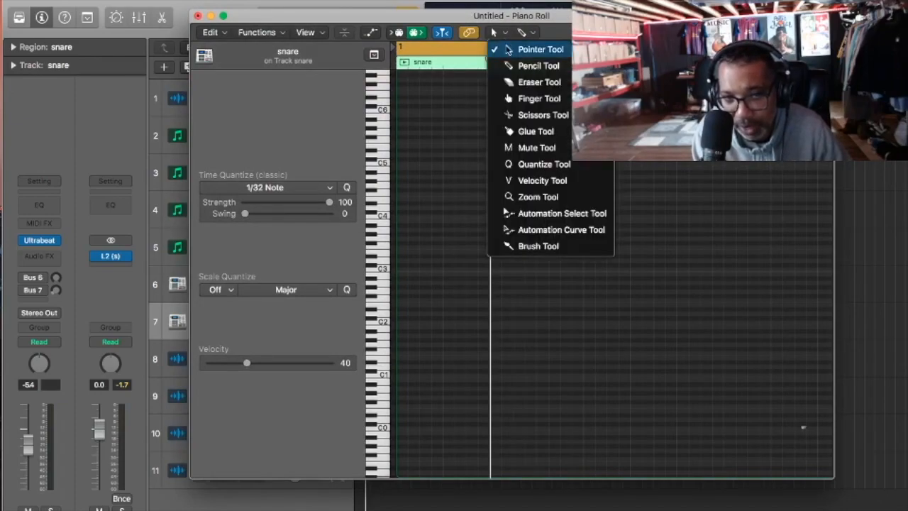
left_click(517, 65)
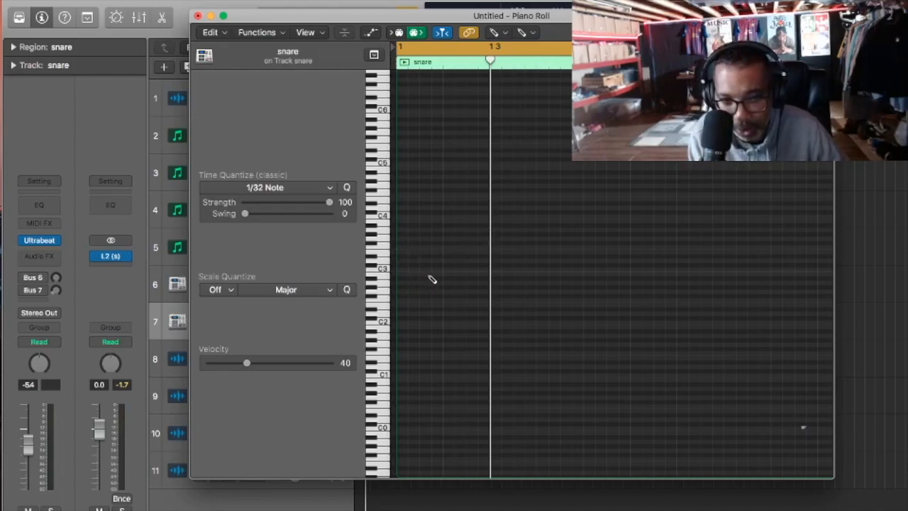
left_click(469, 271)
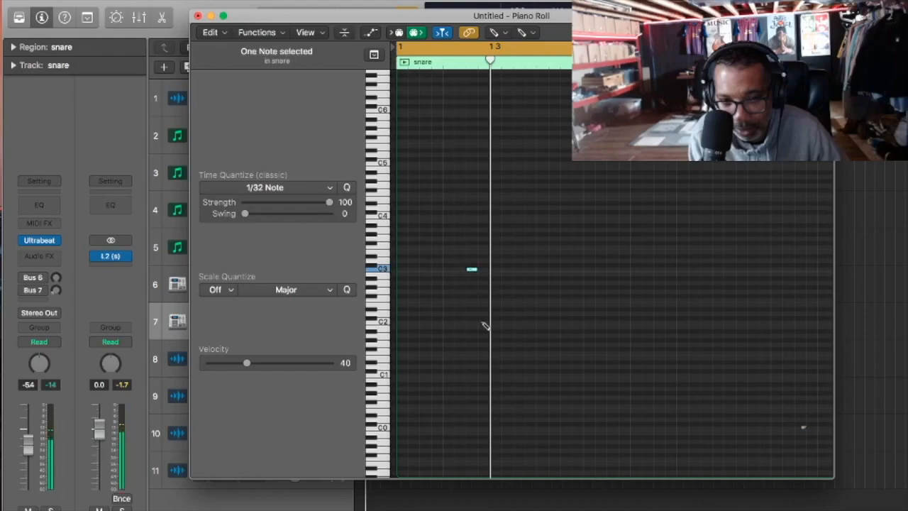
key("space")
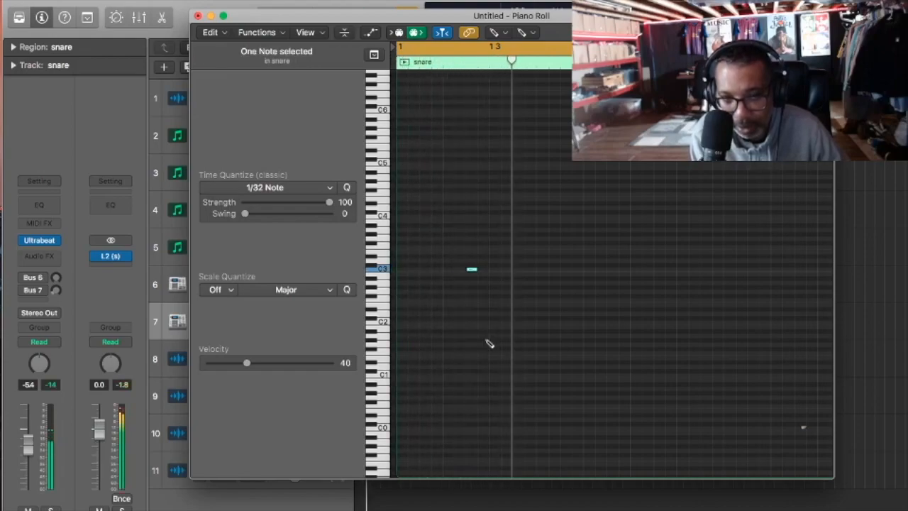
left_click(565, 269)
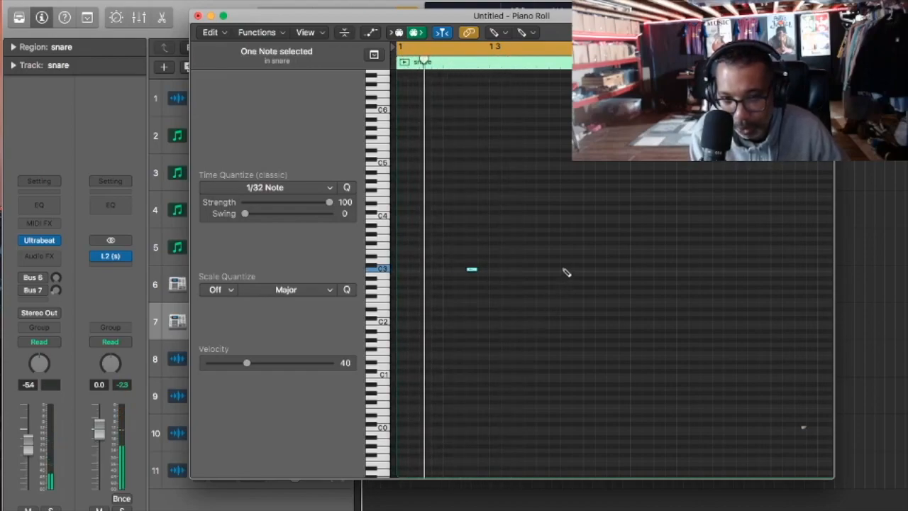
Copy both bar 1 snare notes with the Pointer Tool and paste them at the matching positions in bar 2
left_click(497, 33)
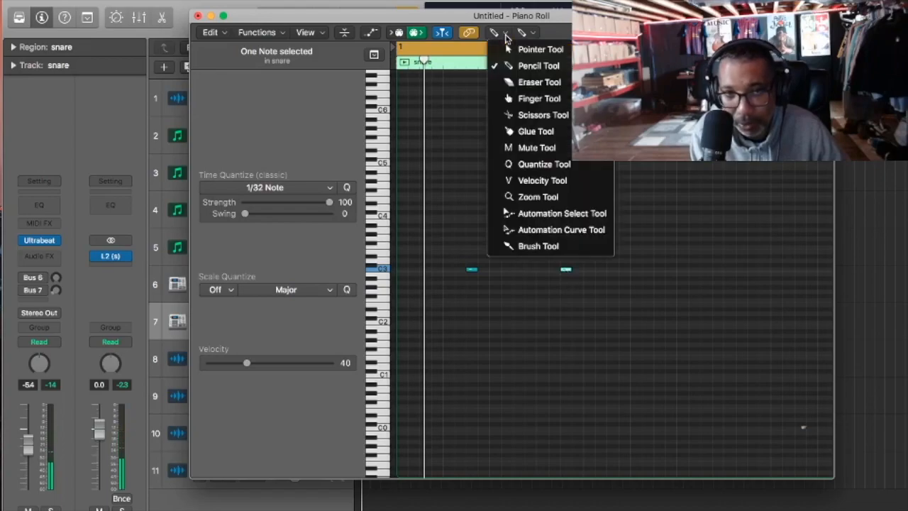
left_click(535, 49)
left_click_drag(618, 205, 445, 317)
left_click_drag(425, 61, 654, 63)
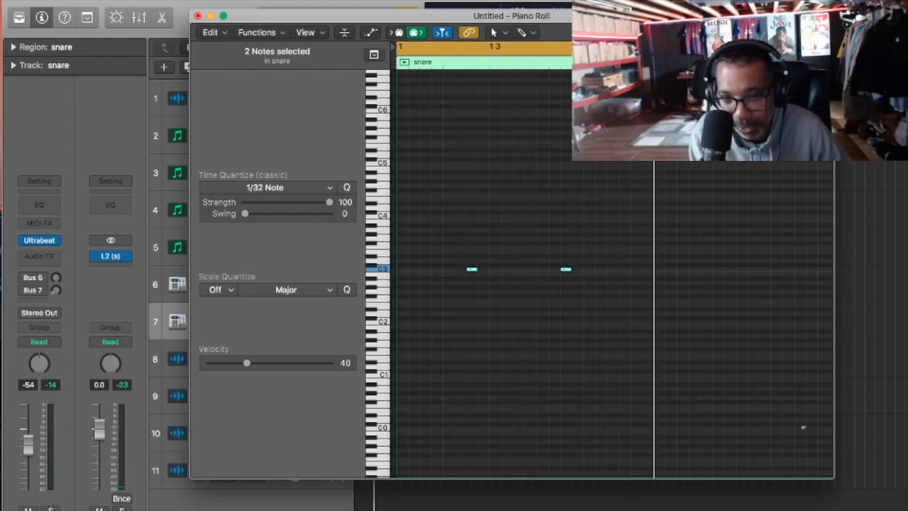
key("super+v")
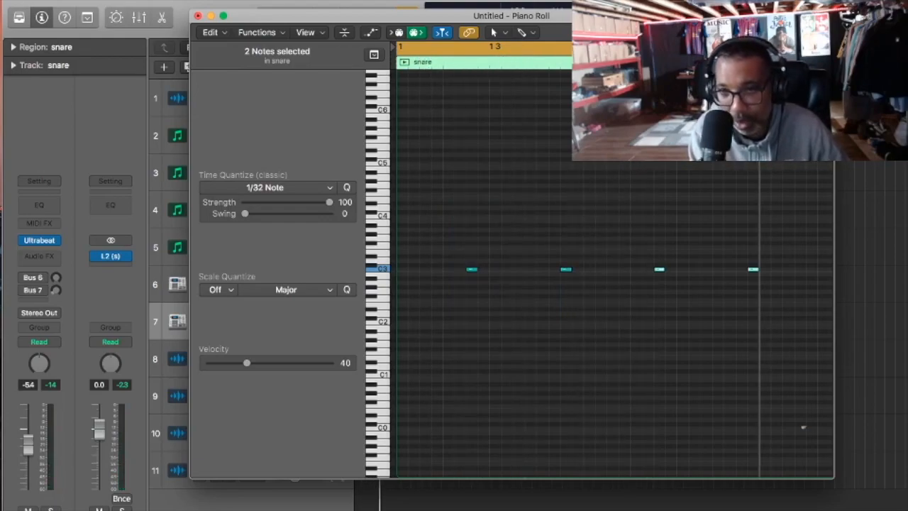
Copy the four snare notes of bars 1 and 2 and paste them at the matching positions in bars 3 and 4
left_click_drag(802, 162, 404, 371)
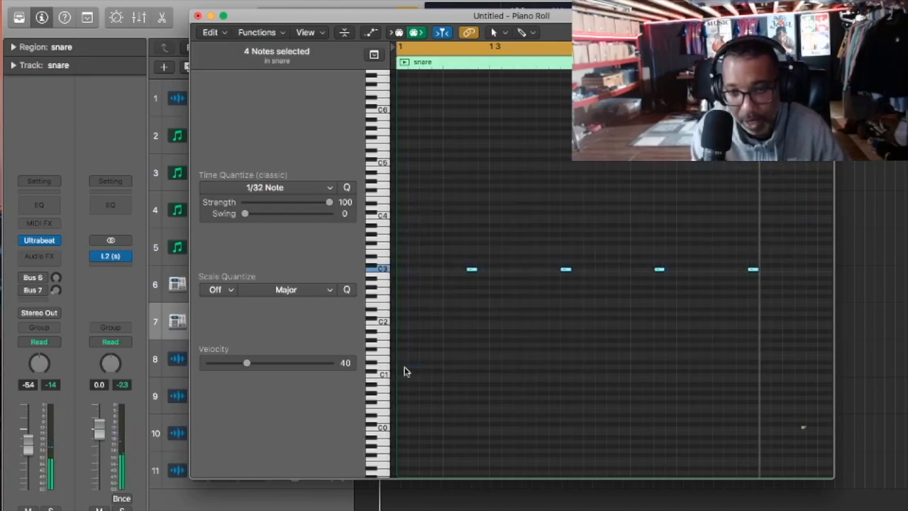
key("space")
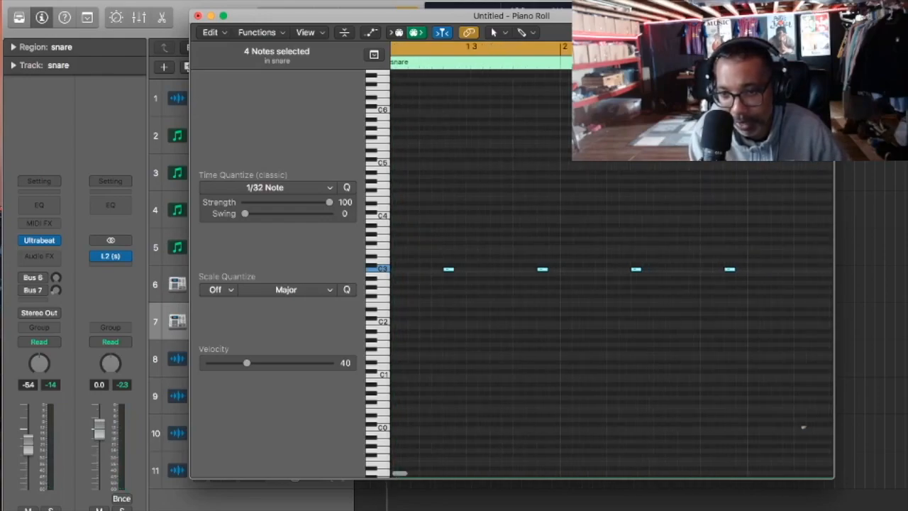
key("comma")
key("comma")
key("comma")
key("comma")
key("comma")
key("comma")
key("comma")
key("comma")
key("comma")
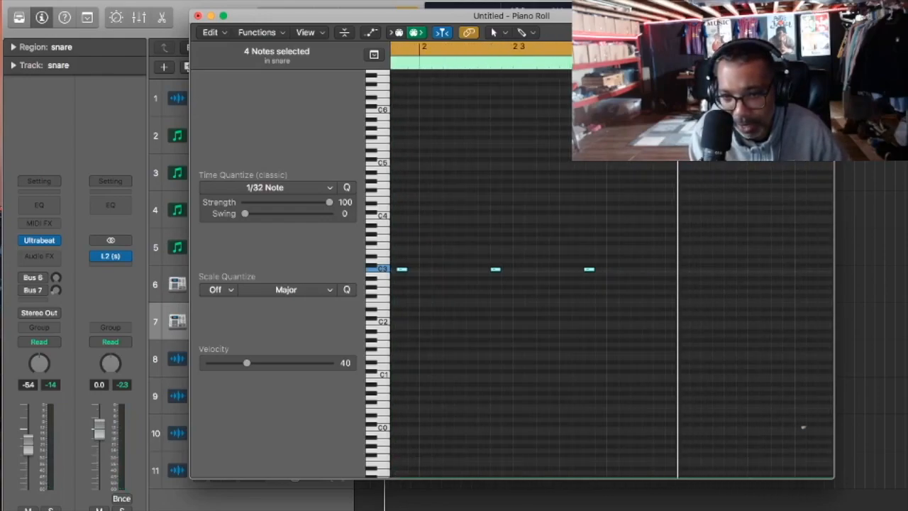
key("Return")
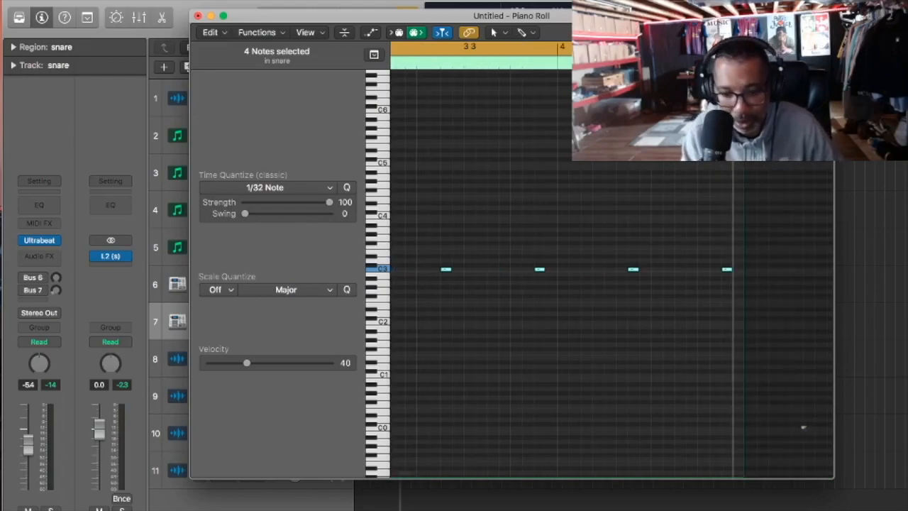
Play back the snare pattern with the other tracks and close the Piano Roll window
key("space")
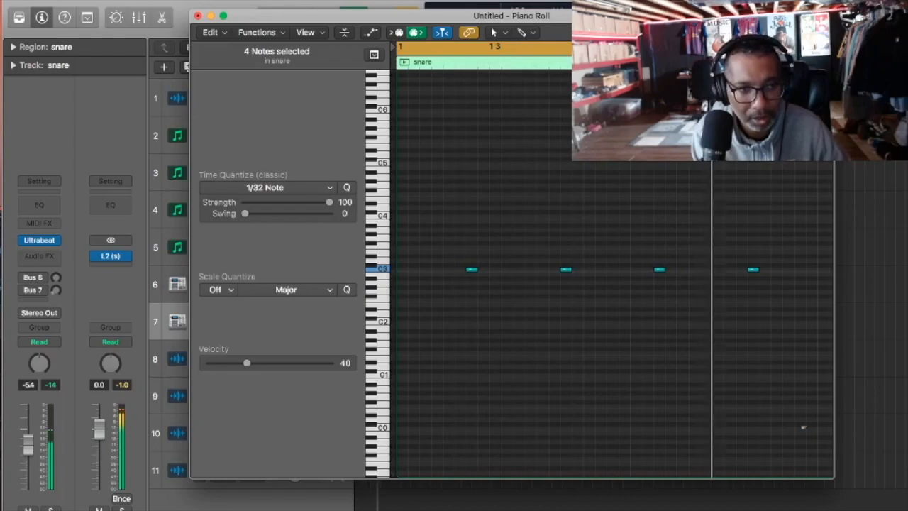
left_click(198, 16)
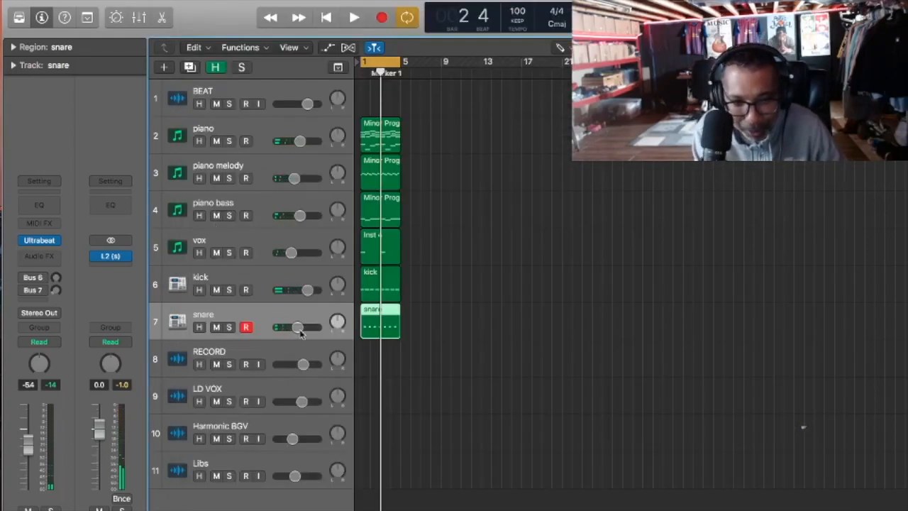
mouse_move(298, 331)
left_click_drag(298, 328, 296, 328)
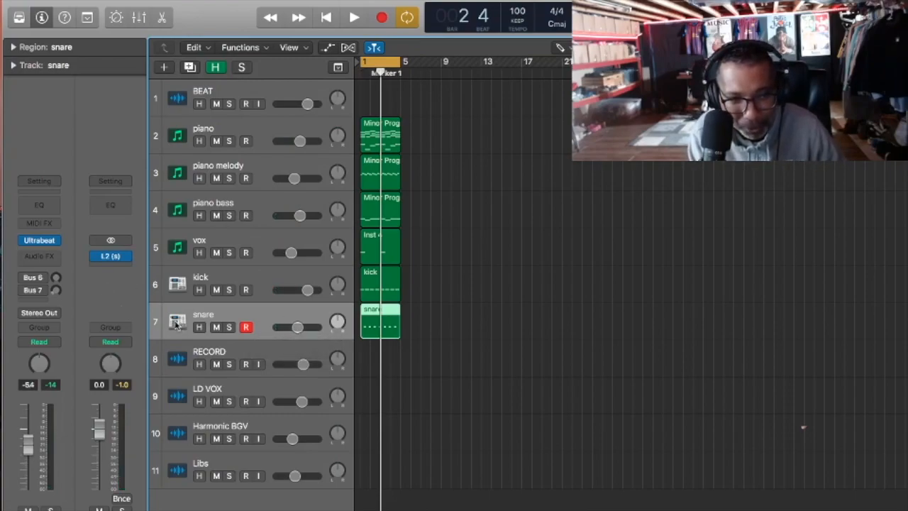
Insert a stereo Channel EQ on the snare track and enable its low-cut band with a 48 dB/Oct slope
left_click(50, 257)
mouse_move(85, 284)
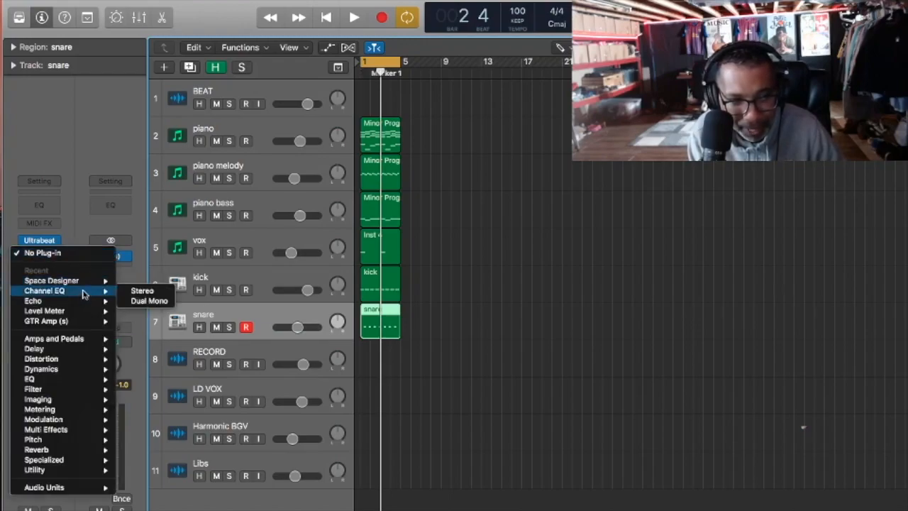
left_click(137, 290)
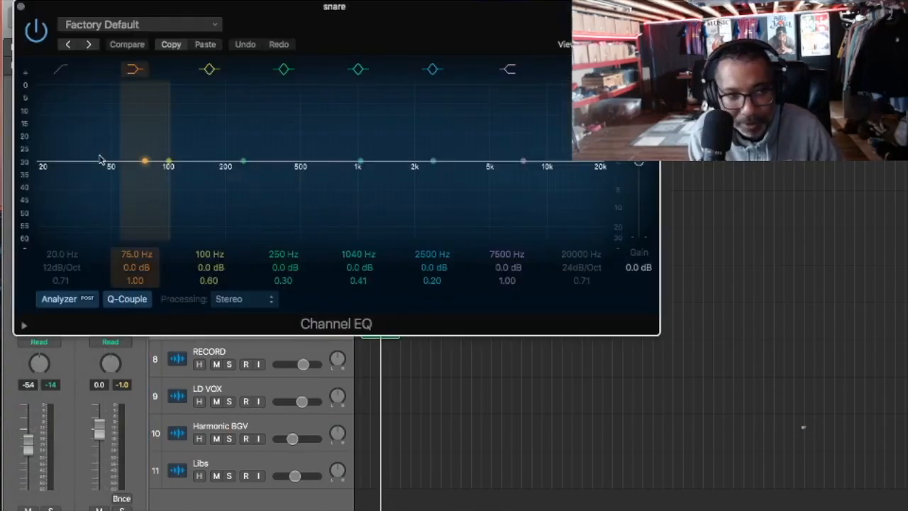
left_click(61, 71)
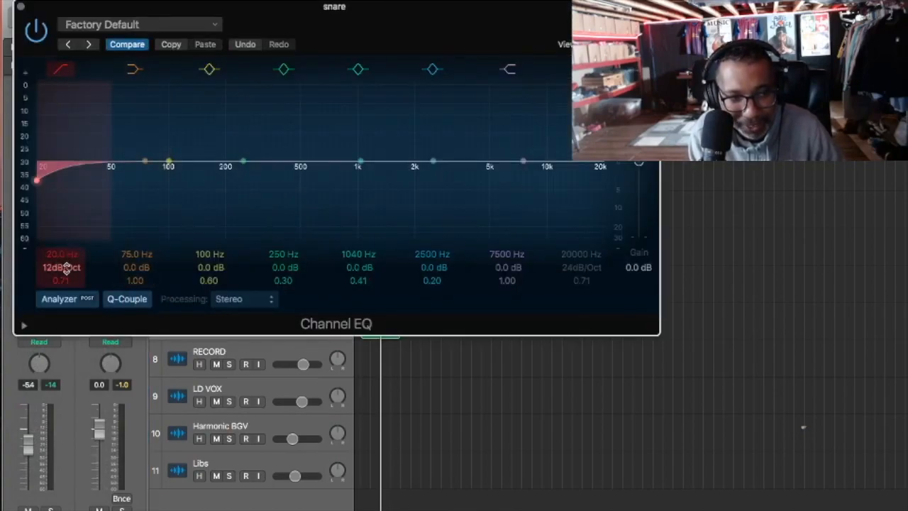
scroll(66, 268, "up", 4)
Sweep the snare EQ's low-cut frequency during playback and settle it at about 560 Hz with a Q of 0.64
left_click_drag(36, 179, 427, 185)
key("space")
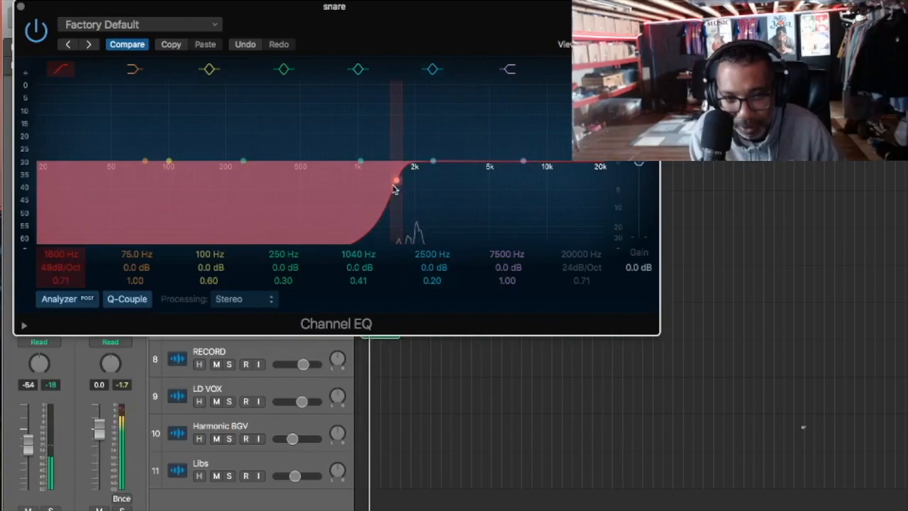
left_click_drag(395, 190, 301, 187)
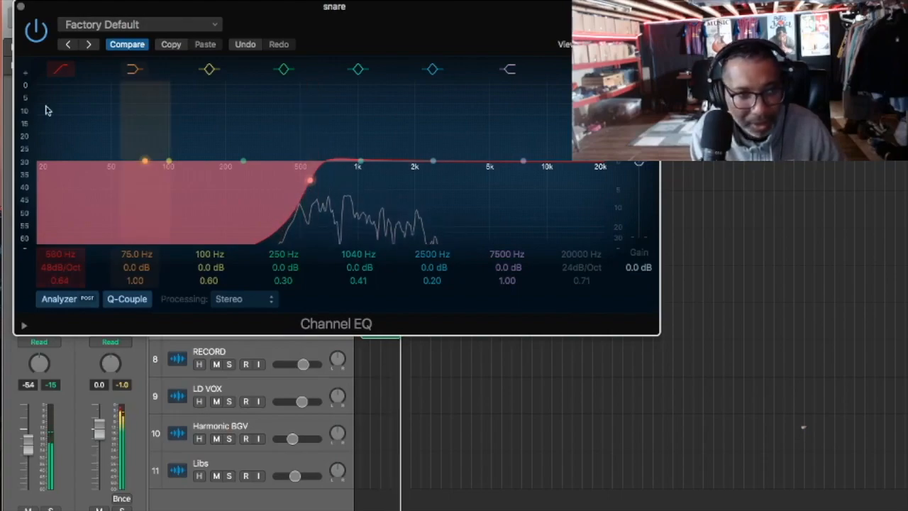
Duplicate the snare track as "hi hat" and add an empty region to it spanning bars 1 to 4
left_click(20, 7)
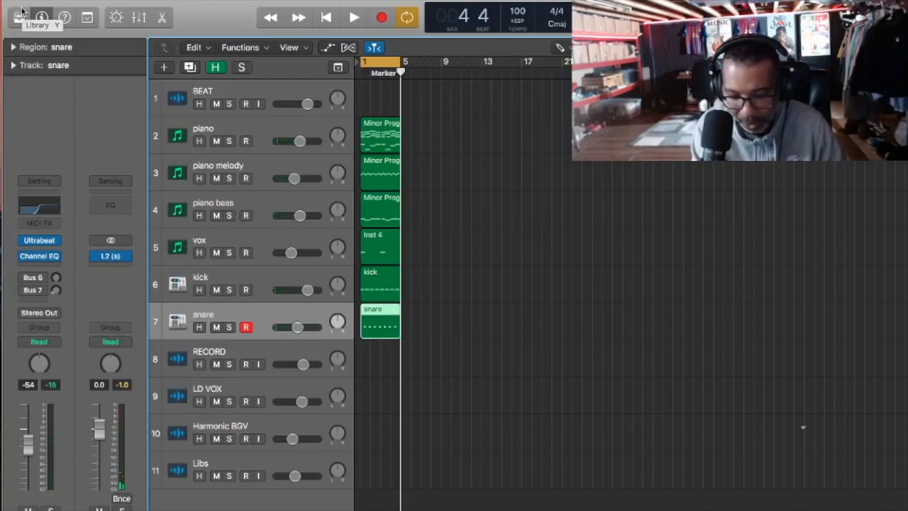
key("super+d")
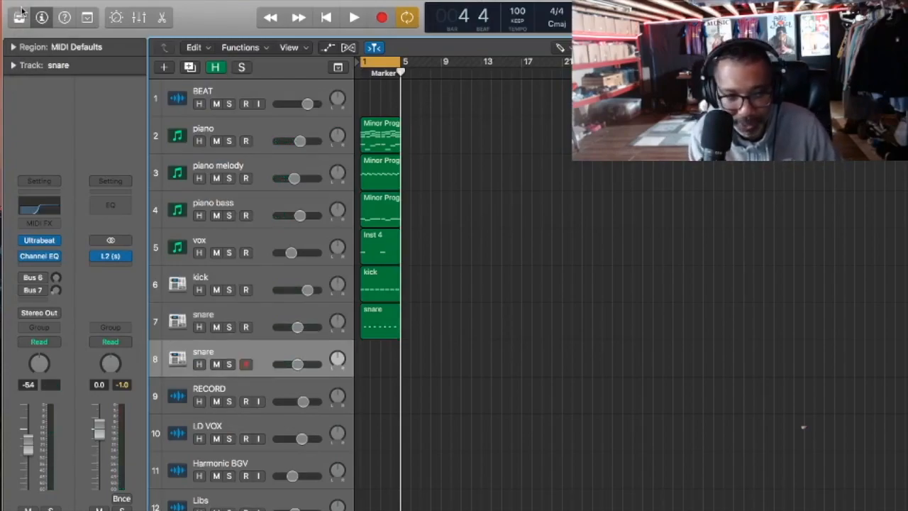
double_click(215, 356)
type("hi hat")
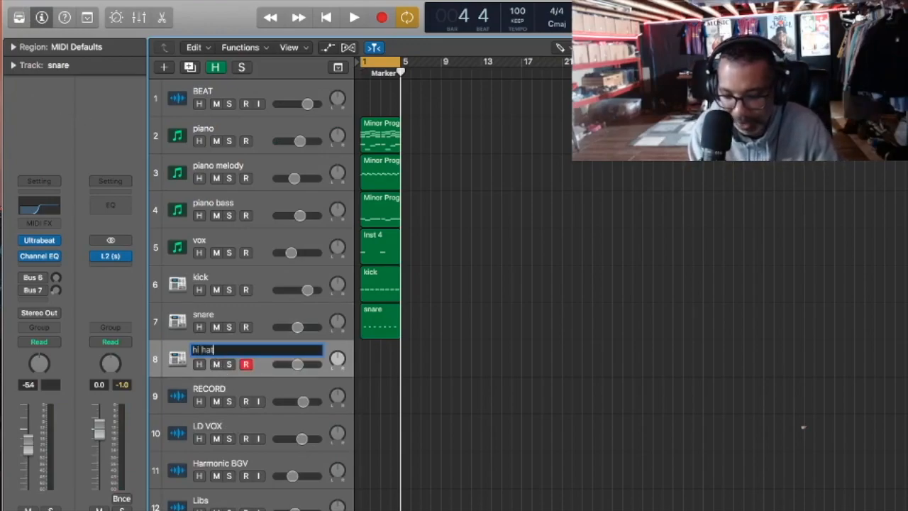
key("Return")
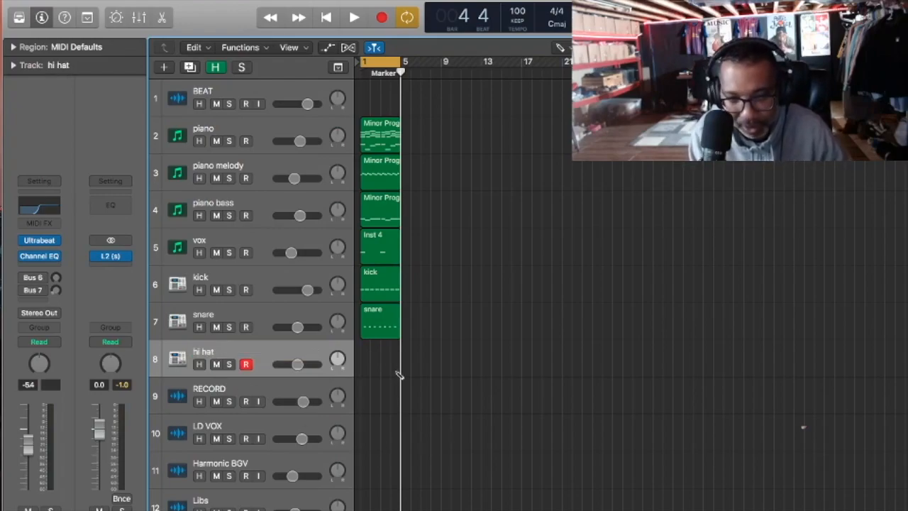
left_click(363, 364)
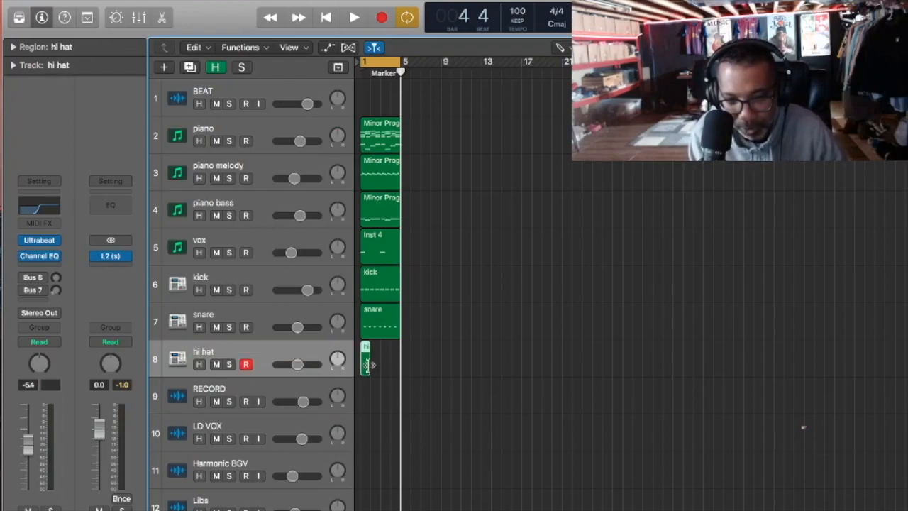
left_click_drag(369, 365, 400, 372)
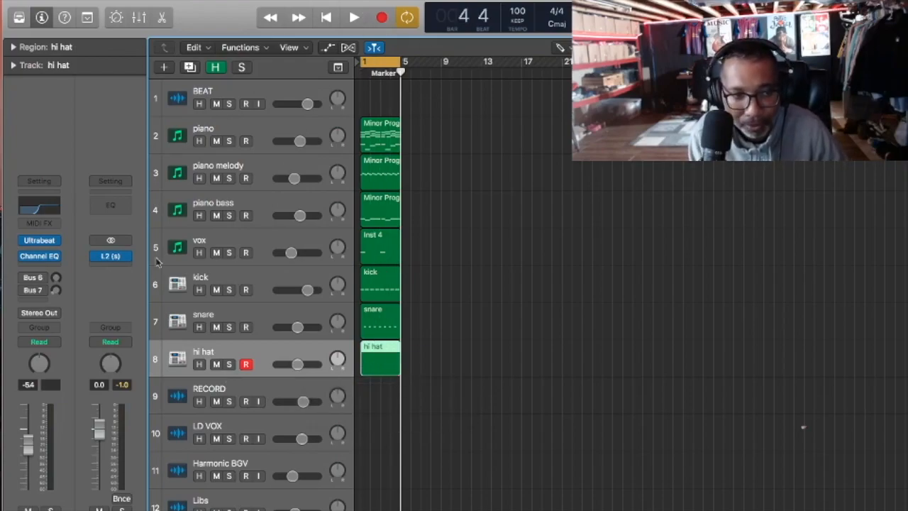
Start loading a sample in the hi hat track's Ultrabeat and open the DI GENIUS SAMPLE PACK folder with its file names readable
left_click(37, 242)
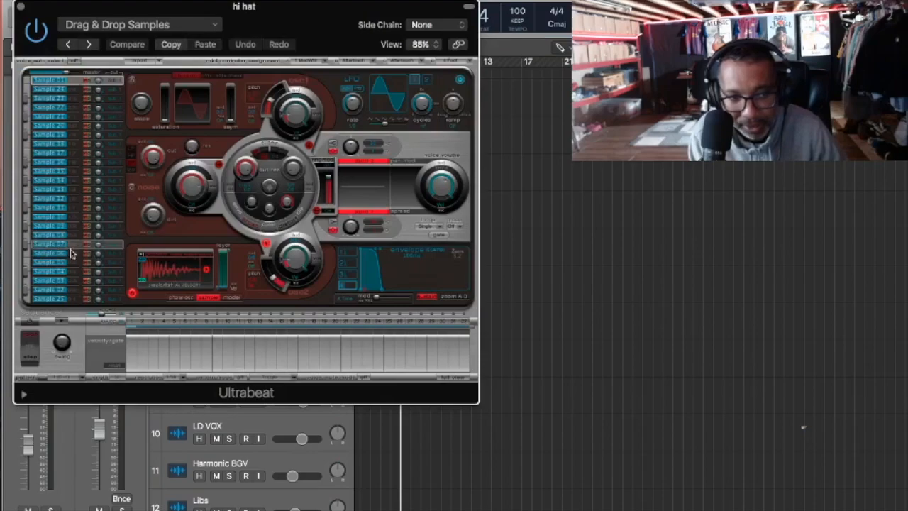
left_click(140, 257)
left_click(162, 271)
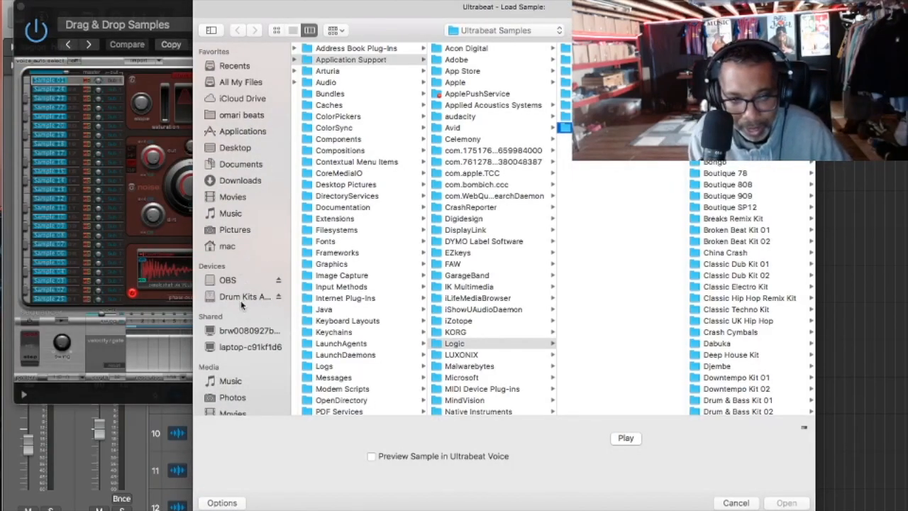
left_click(242, 298)
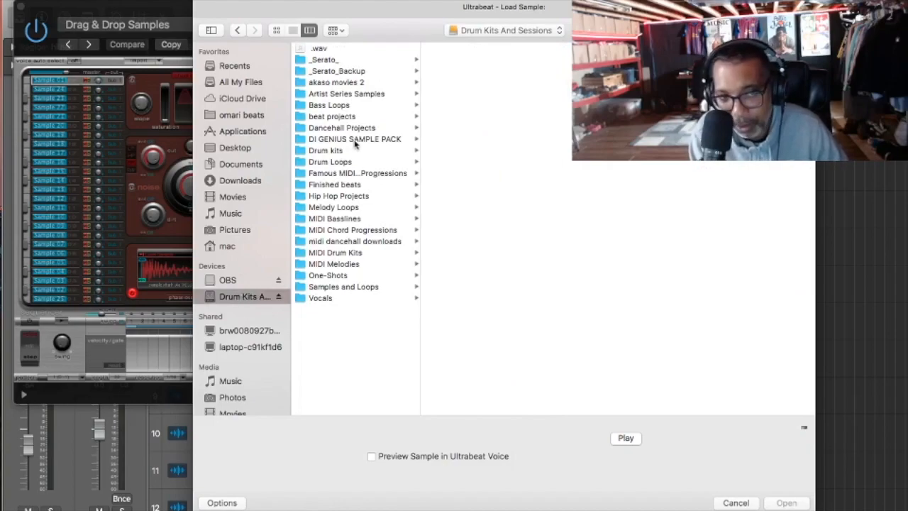
left_click(356, 140)
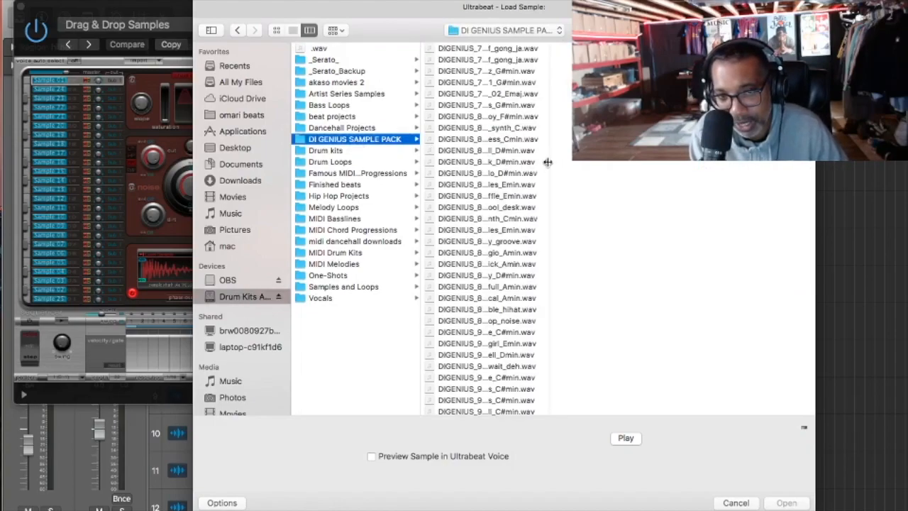
left_click_drag(549, 163, 656, 167)
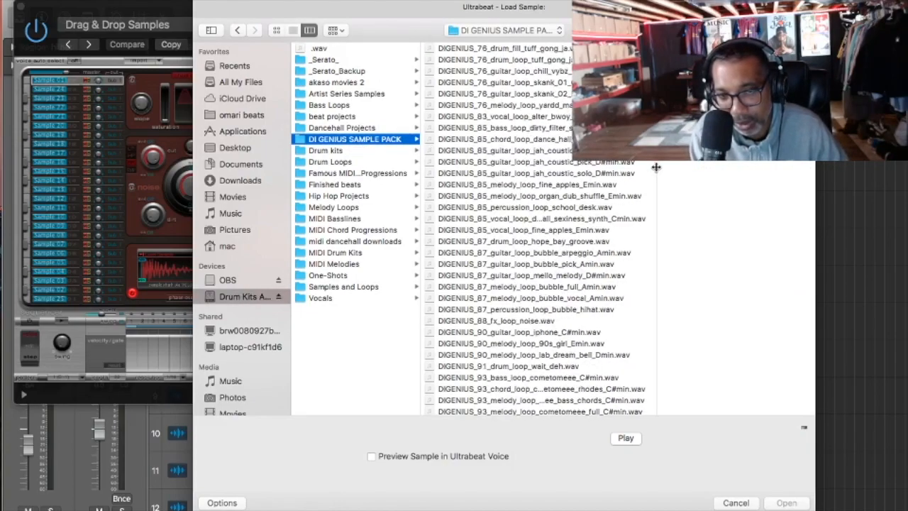
Look through the sample pack's file list for the DIGENIUS_hihat samples
left_click(572, 241)
key("Down")
key("Down")
key("Down")
key("Down")
key("Down")
key("Down")
key("Down")
key("Down")
key("Down")
key("Down")
key("Down")
key("Down")
key("Down")
key("Down")
key("Down")
key("Down")
key("Down")
key("Down")
key("Down")
key("Down")
key("Down")
key("Down")
key("Down")
key("Down")
key("Down")
key("Down")
key("Down")
key("Down")
key("Down")
key("Down")
key("Down")
key("Down")
key("Down")
key("Down")
key("Down")
key("Down")
key("Down")
key("Down")
key("Down")
key("Down")
key("Down")
key("Down")
key("Down")
key("Down")
key("Down")
key("Down")
key("Down")
key("Down")
key("Down")
key("Down")
key("Down")
key("Down")
key("Down")
key("Down")
key("Down")
key("Down")
key("Down")
key("Down")
key("Down")
key("Down")
key("Down")
key("Down")
key("Down")
key("Down")
key("Down")
key("Down")
key("Down")
key("Down")
key("Down")
key("Down")
key("Down")
key("Down")
key("Down")
key("Down")
key("Down")
key("Down")
key("Down")
key("Down")
key("Down")
key("Down")
key("Down")
key("Down")
key("Down")
key("Down")
key("Down")
key("Down")
key("Down")
key("Down")
key("Down")
key("Down")
key("Down")
key("Down")
key("Down")
key("Down")
key("Down")
key("Down")
key("Down")
key("Down")
key("Down")
key("Down")
key("Down")
key("Down")
key("Down")
key("Down")
key("Down")
key("Down")
key("Down")
key("Down")
key("Down")
key("Down")
key("Down")
key("Down")
key("Down")
key("Down")
key("Down")
key("Down")
key("Down")
key("Down")
key("Down")
key("Down")
key("Down")
key("Down")
key("Down")
key("Down")
key("Down")
key("Down")
key("Down")
key("Down")
key("Down")
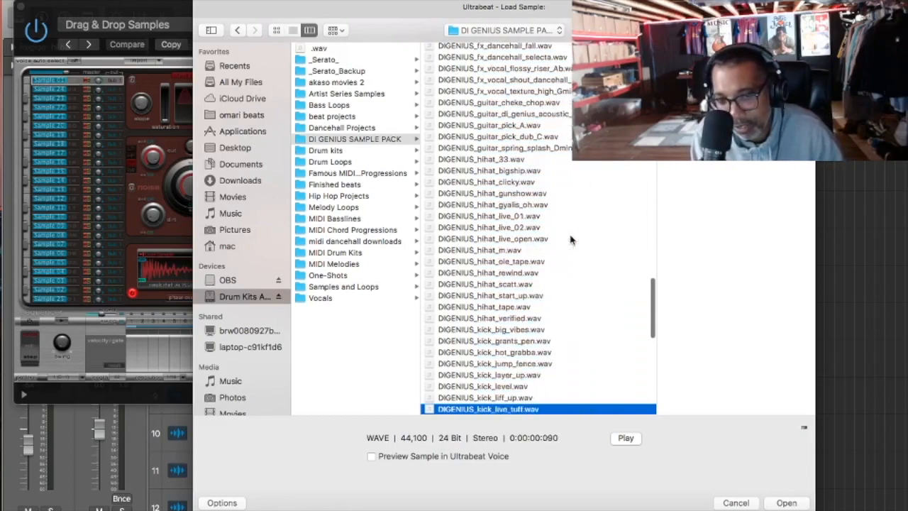
Audition the hi-hat samples one after another from DIGENIUS_hihat_33.wav to DIGENIUS_hihat_live_open.wav
left_click(509, 161)
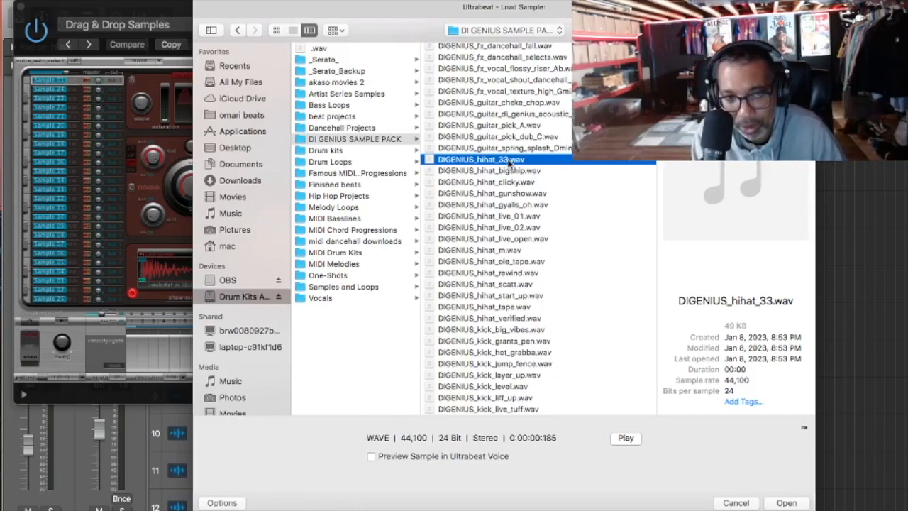
key("space")
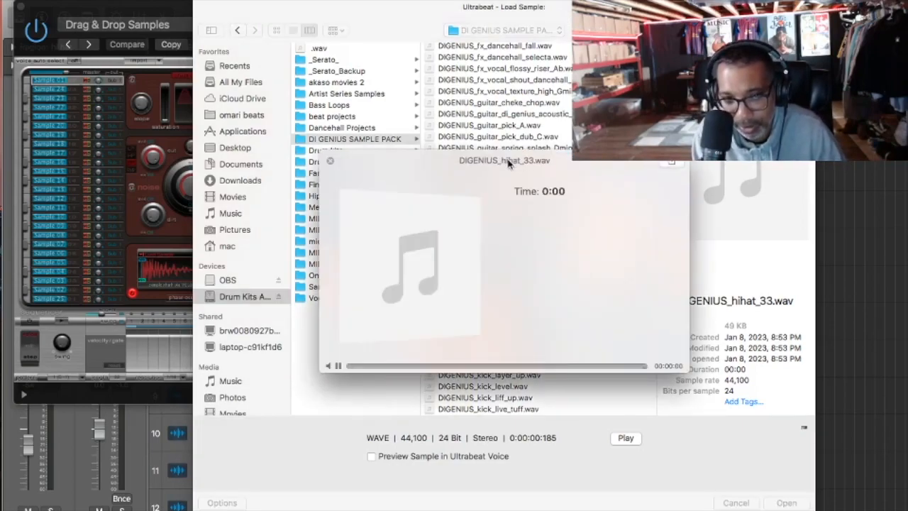
key("Down")
key("Down")
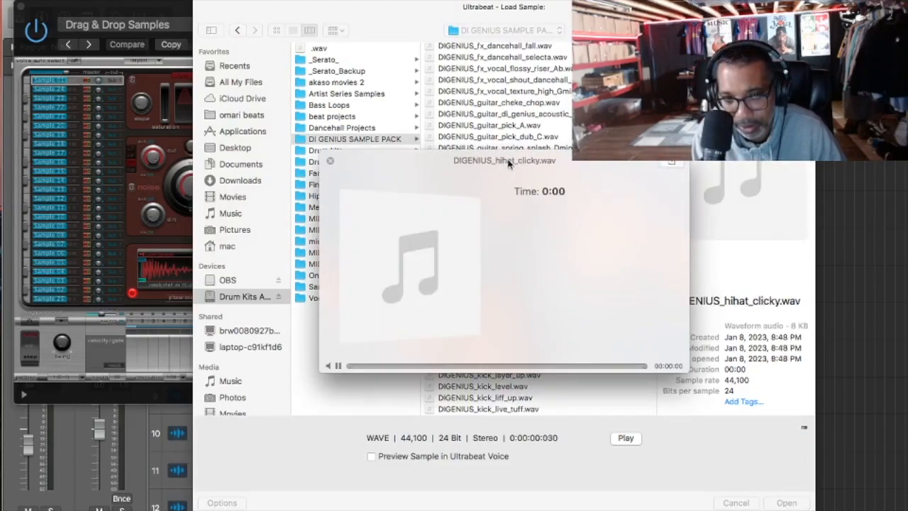
key("Down")
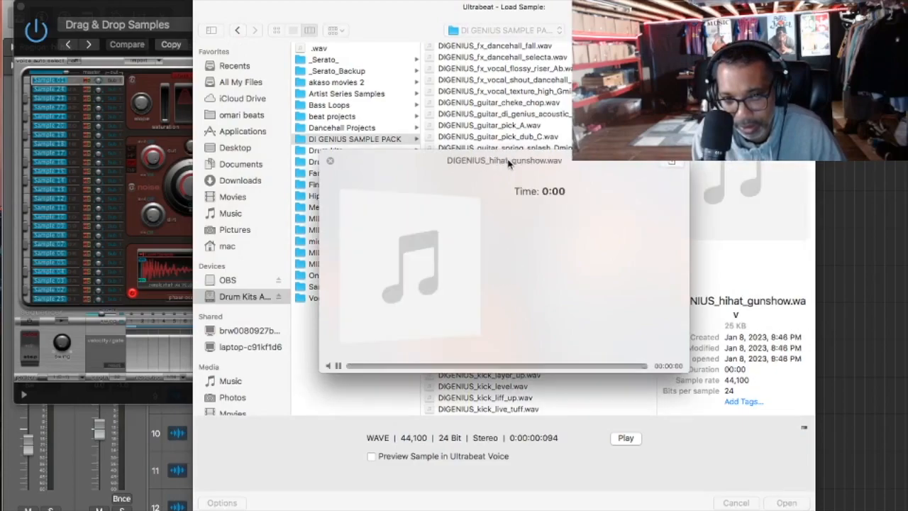
key("Down")
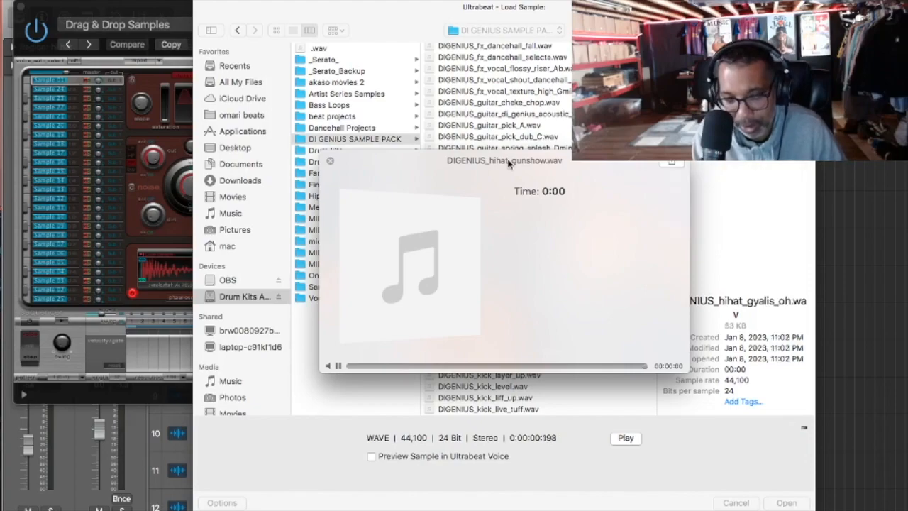
key("Down")
key("Down")
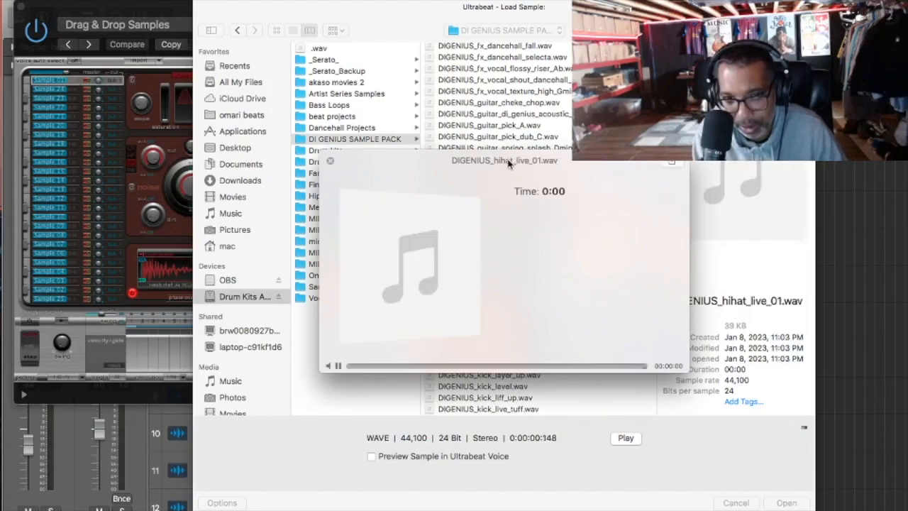
key("Down")
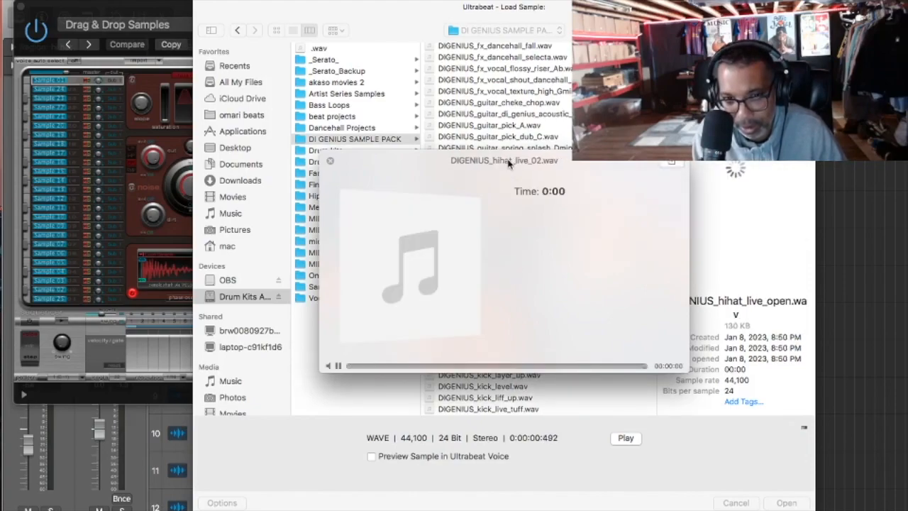
Load DIGENIUS_hihat_gunshow.wav into the selected voice of the hi hat's Ultrabeat and close the instrument window
key("Up")
key("Up")
key("Up")
key("Up")
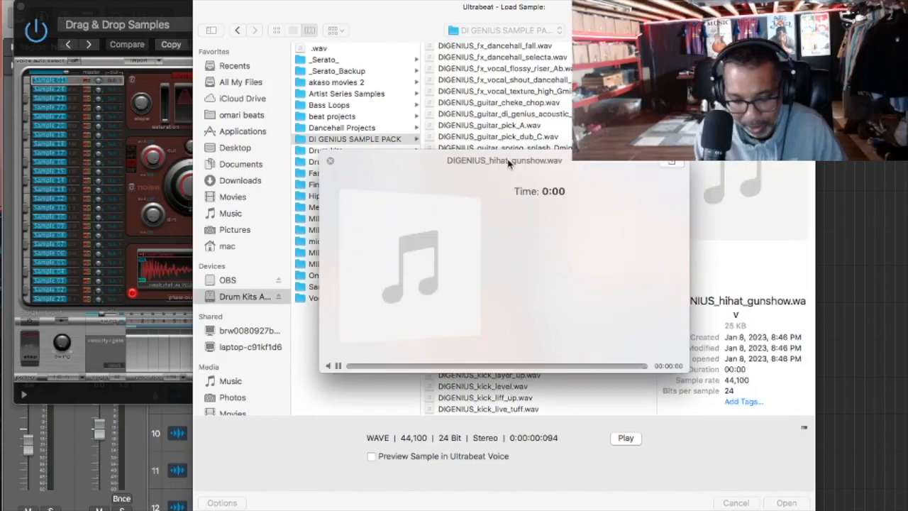
key("space")
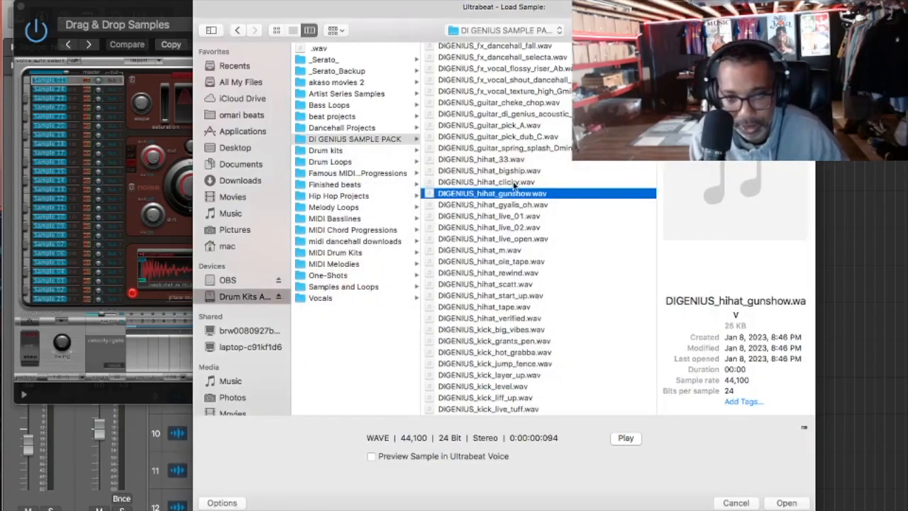
left_click(787, 502)
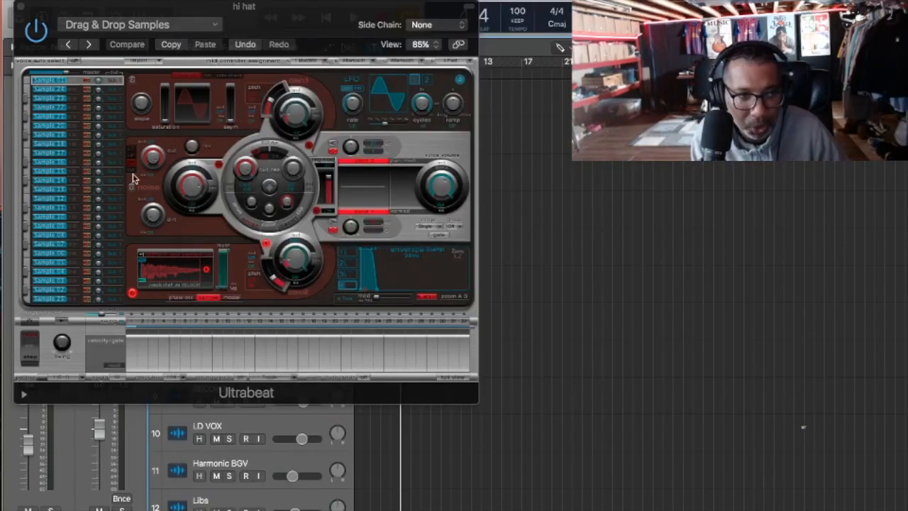
left_click(22, 7)
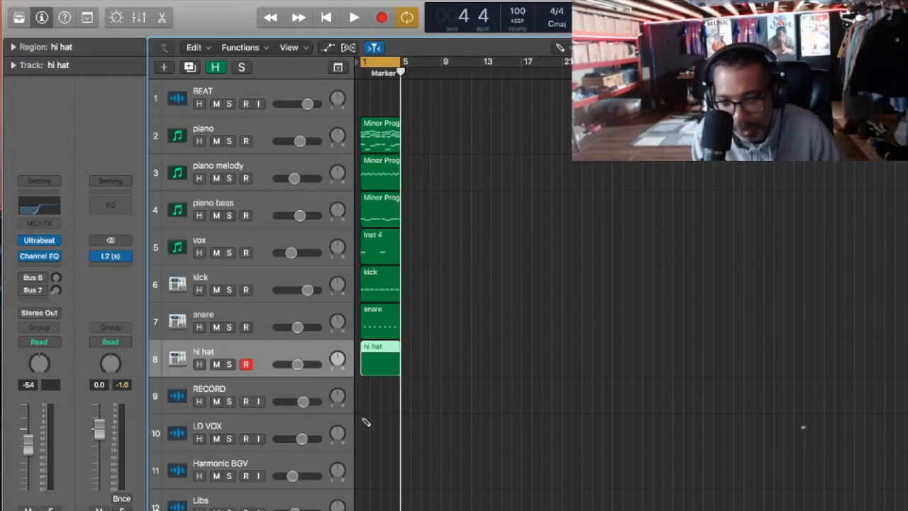
Open the hi hat region in its own Piano Roll window, move it clear of the webcam and choose the Brush Tool
left_click(339, 0)
left_click(369, 100)
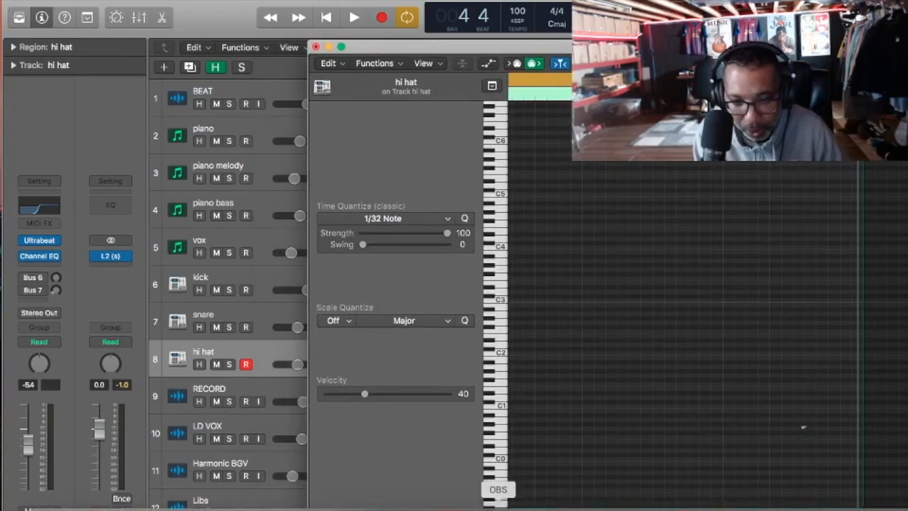
left_click(498, 509)
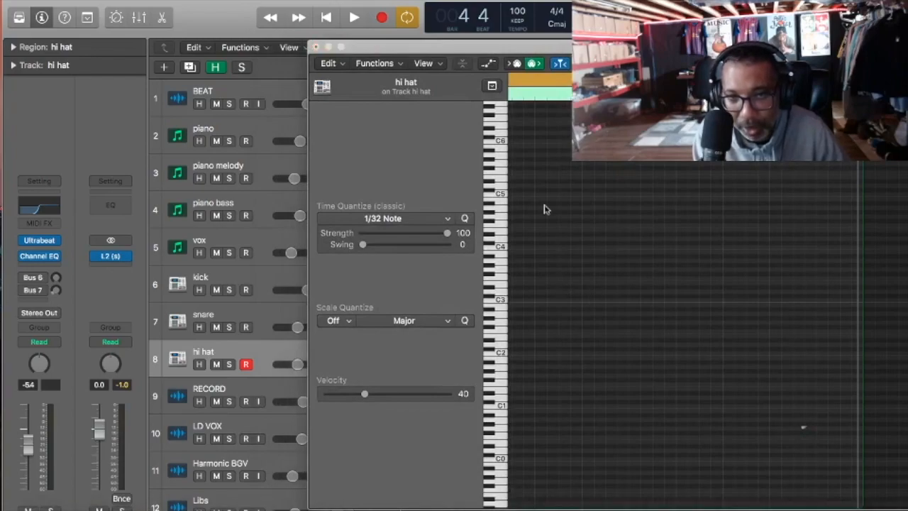
left_click(616, 64)
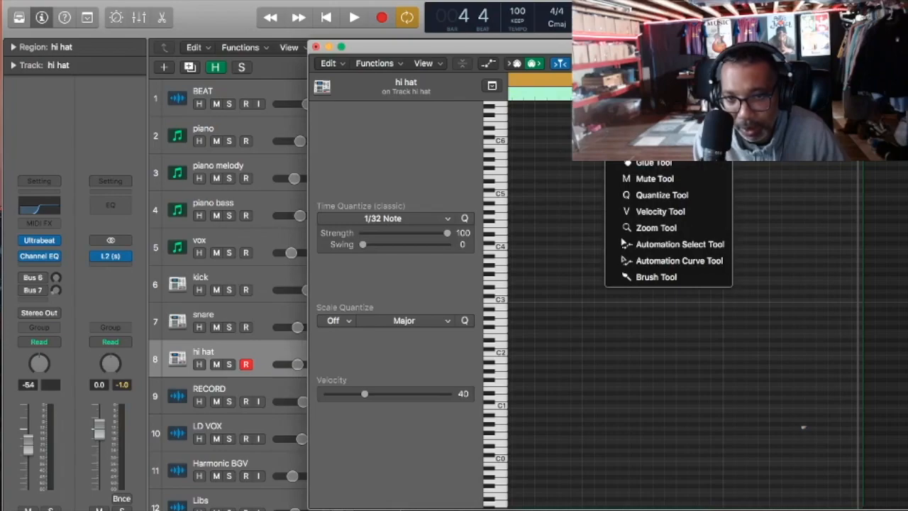
left_click_drag(605, 46, 422, 43)
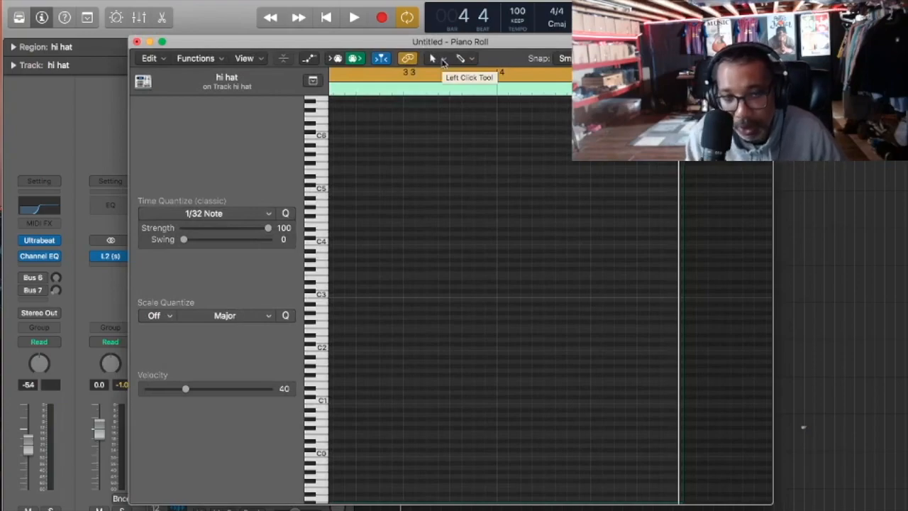
left_click(443, 63)
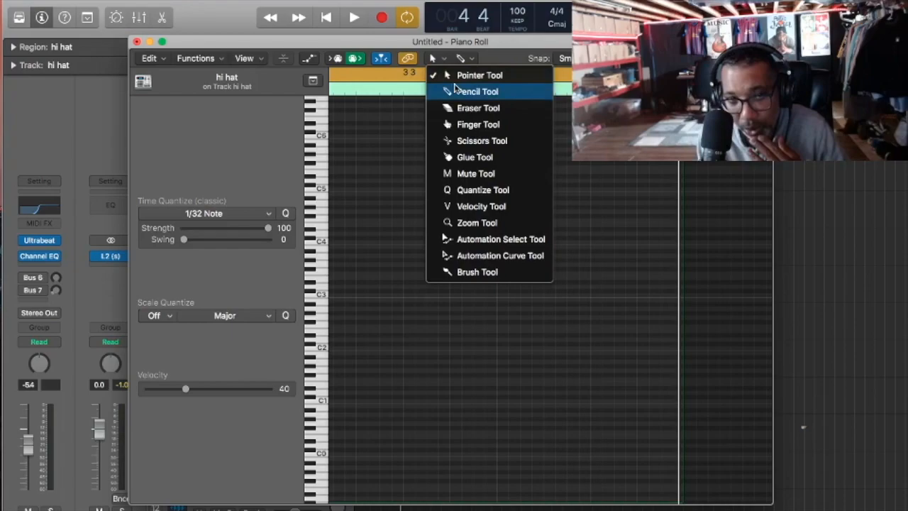
left_click(442, 63)
left_click(443, 62)
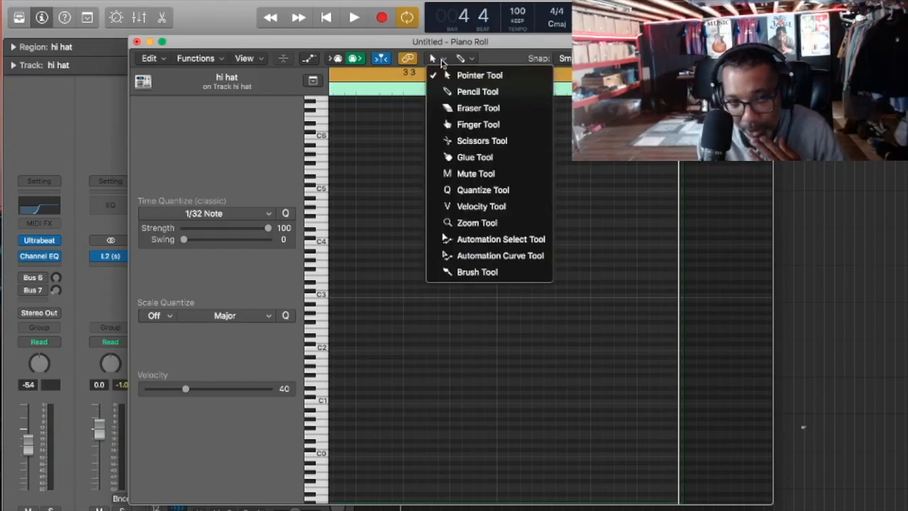
left_click(469, 273)
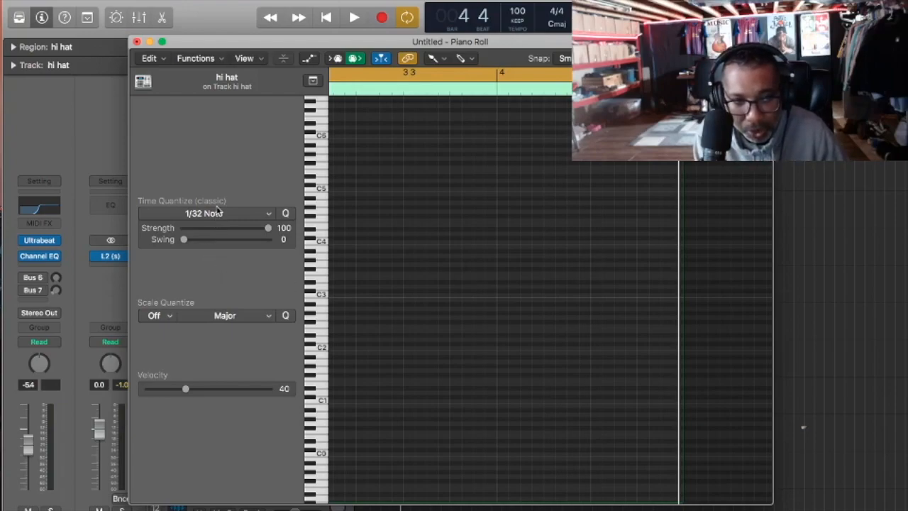
Set the hi hat's time quantize to 1/16 Note and paint a continuous row of C3 notes across bar 1
left_click(218, 211)
left_click(192, 293)
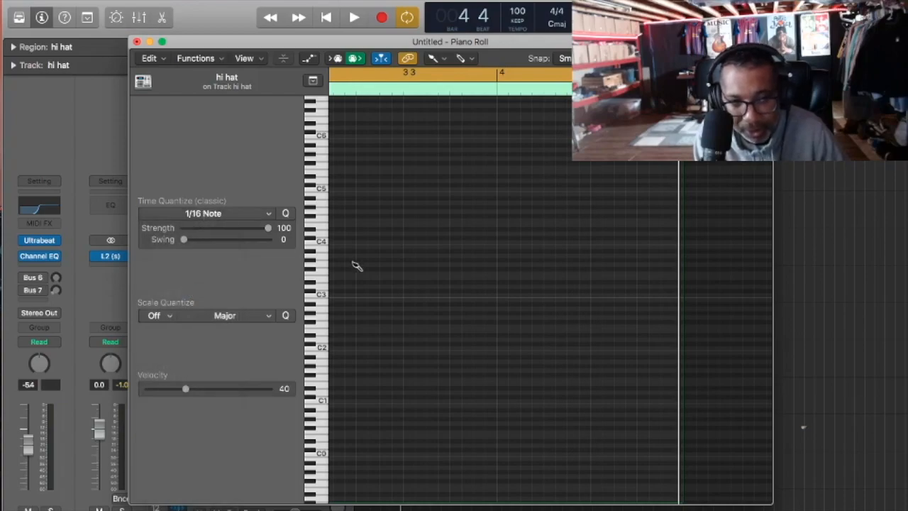
key("space")
key("space")
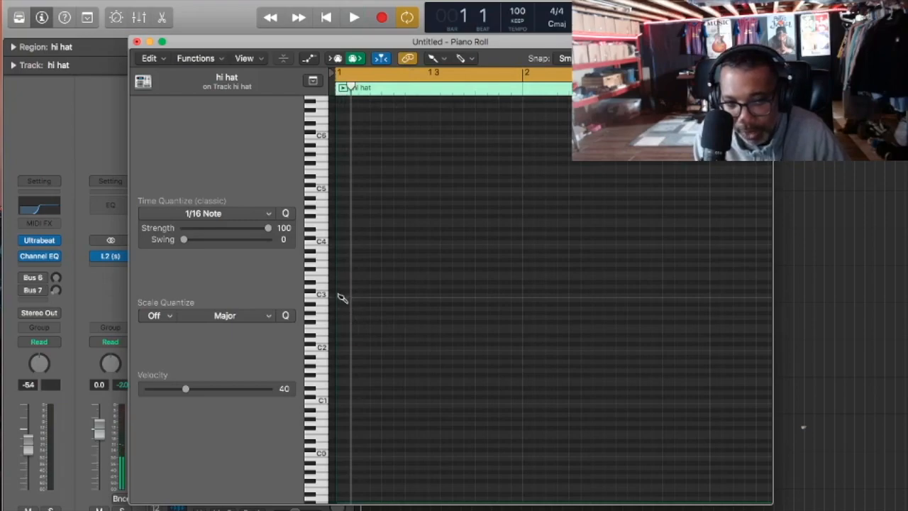
left_click_drag(341, 297, 460, 298)
left_click_drag(518, 301, 518, 300)
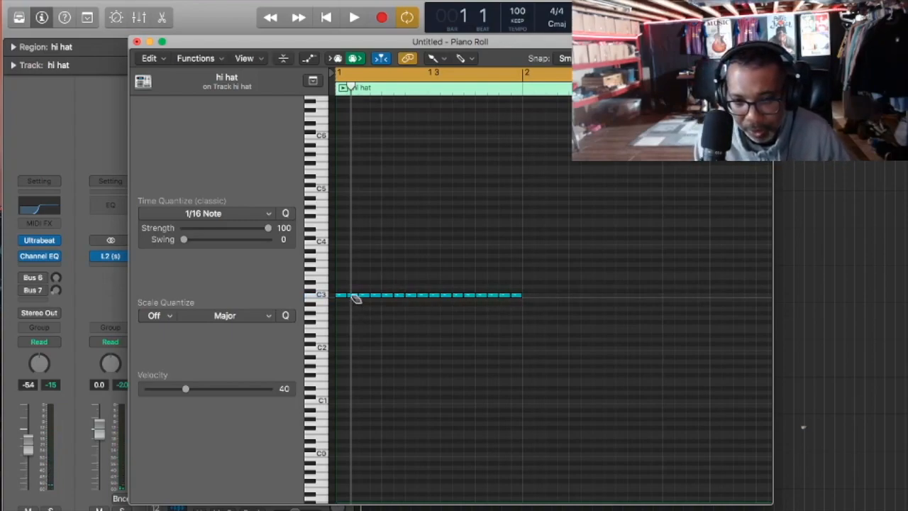
Erase the 2nd, 5th, 8th, 10th, 13th and 15th sixteenth notes from bar 1's C3 row, playing it back partway through
left_click(388, 296)
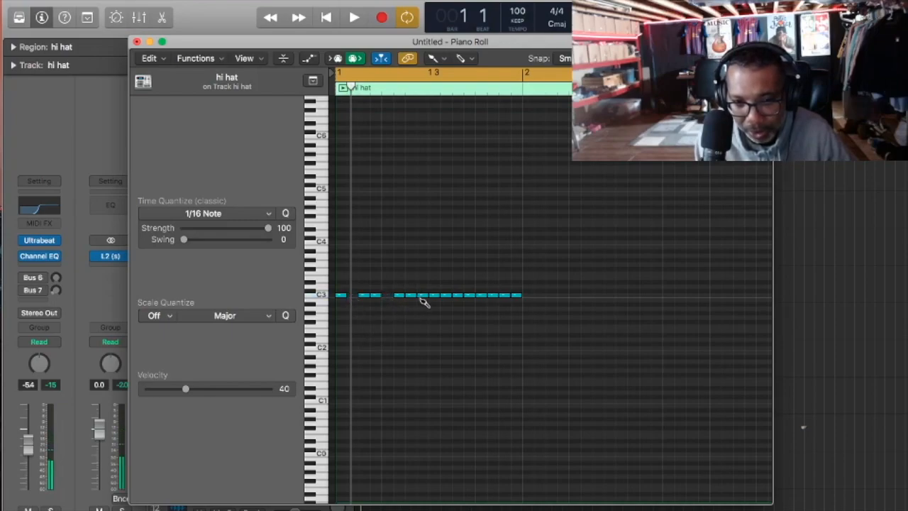
left_click(418, 295)
key("space")
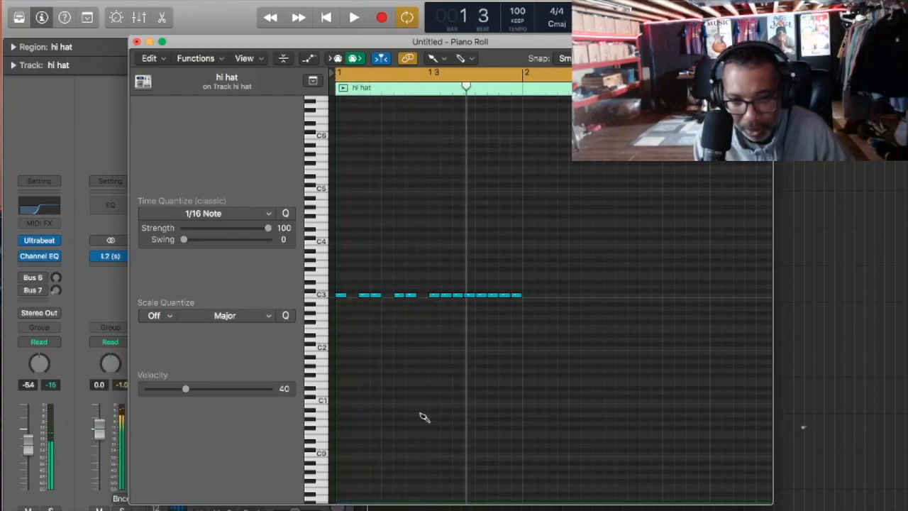
key("space")
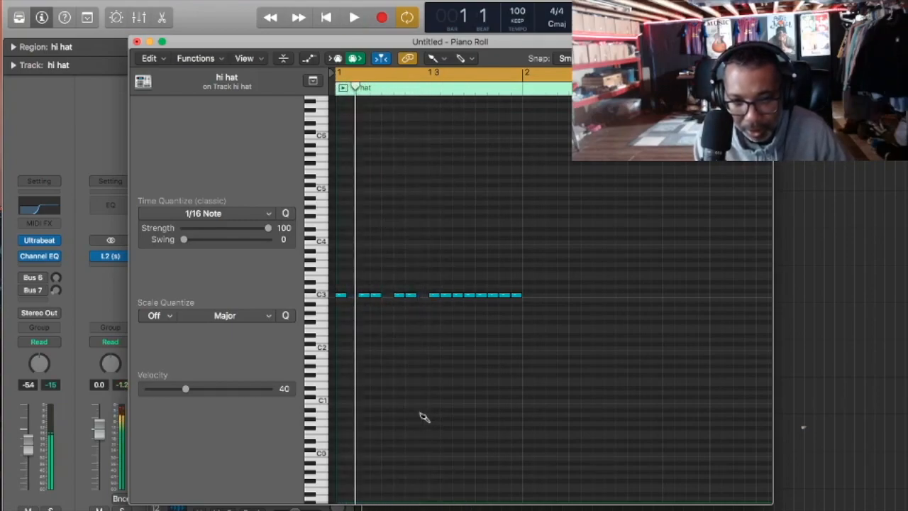
left_click(447, 295)
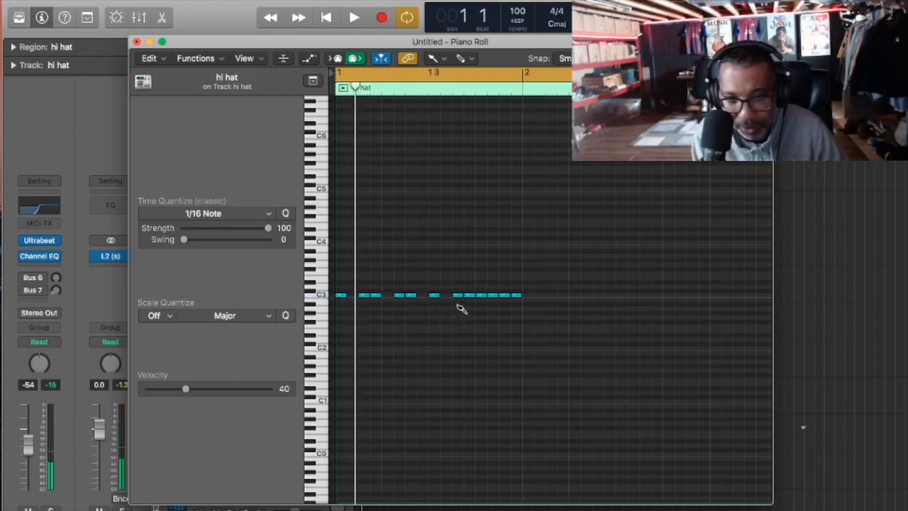
left_click(478, 295)
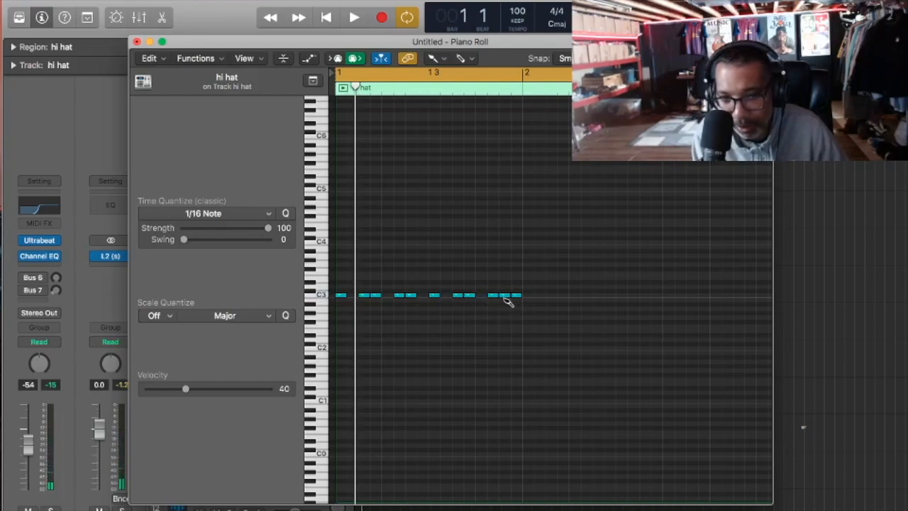
left_click(504, 296)
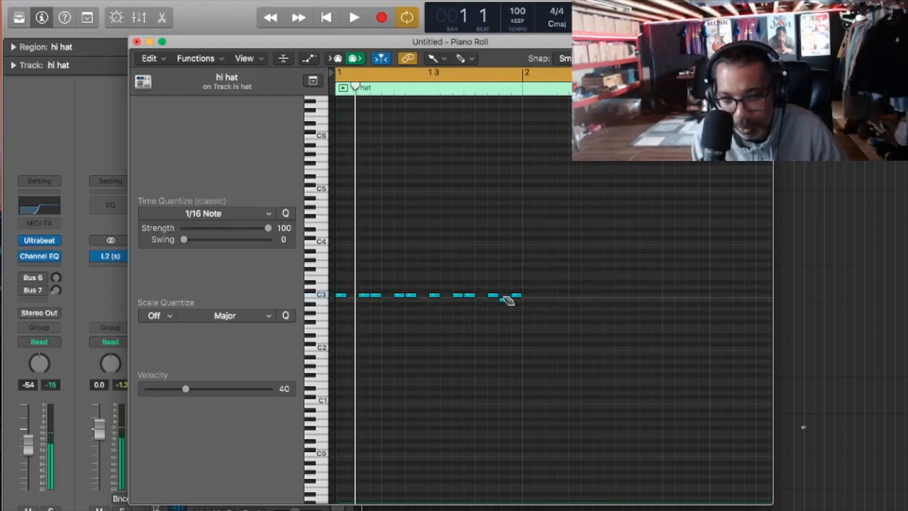
Set the time quantize to 1/32 Note and paint a short C3 roll near the end of bar 1
left_click(219, 216)
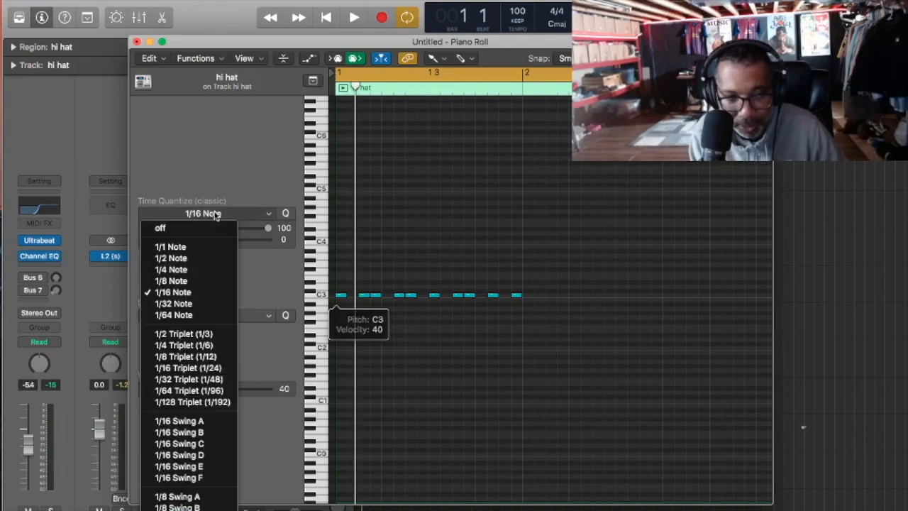
left_click(198, 305)
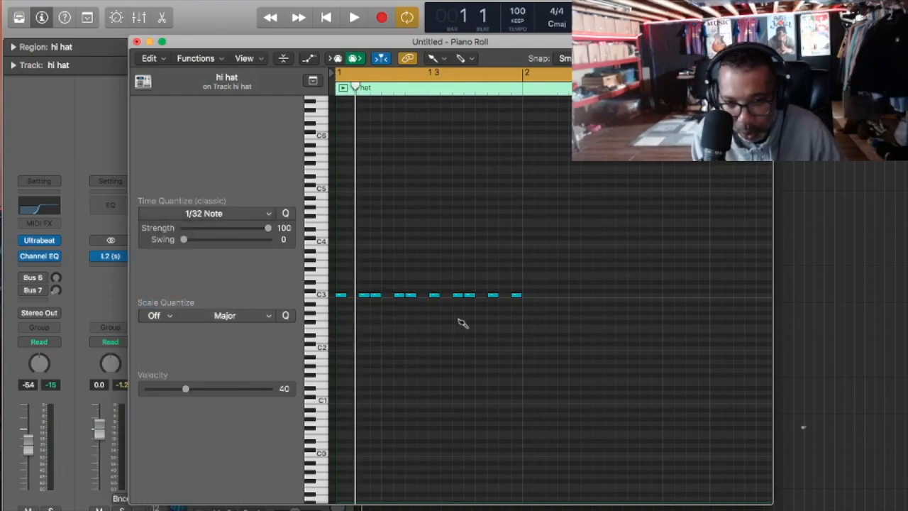
left_click(501, 298)
left_click(508, 299)
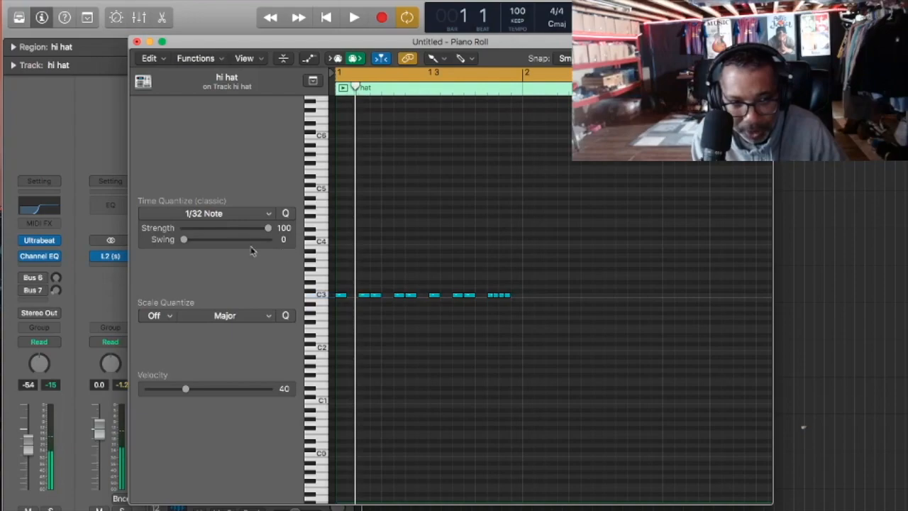
Set the time quantize to 1/64 Note, paint a faster C3 roll up to bar 2 and play back the pattern
left_click(205, 214)
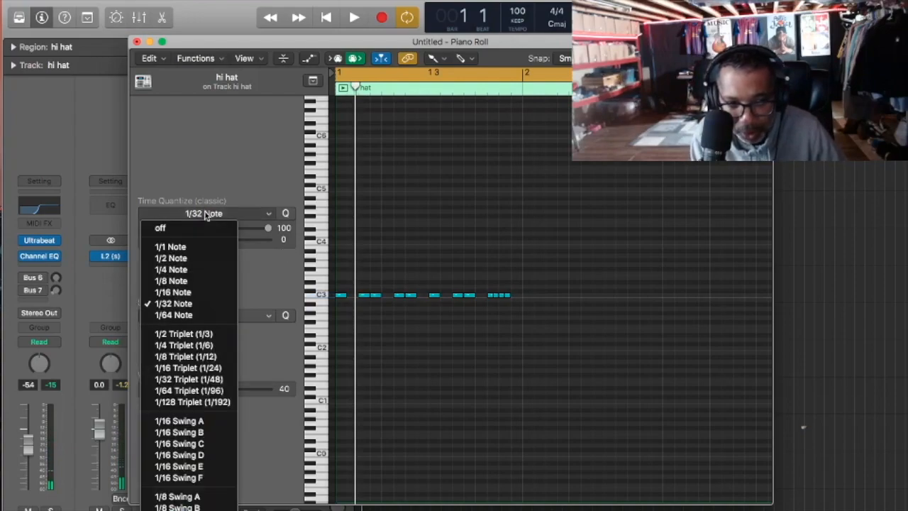
left_click(185, 315)
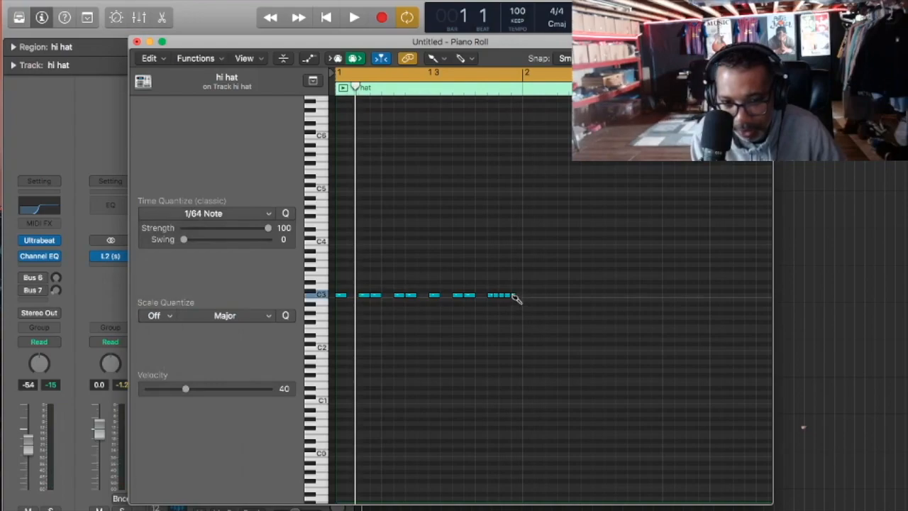
left_click(520, 297)
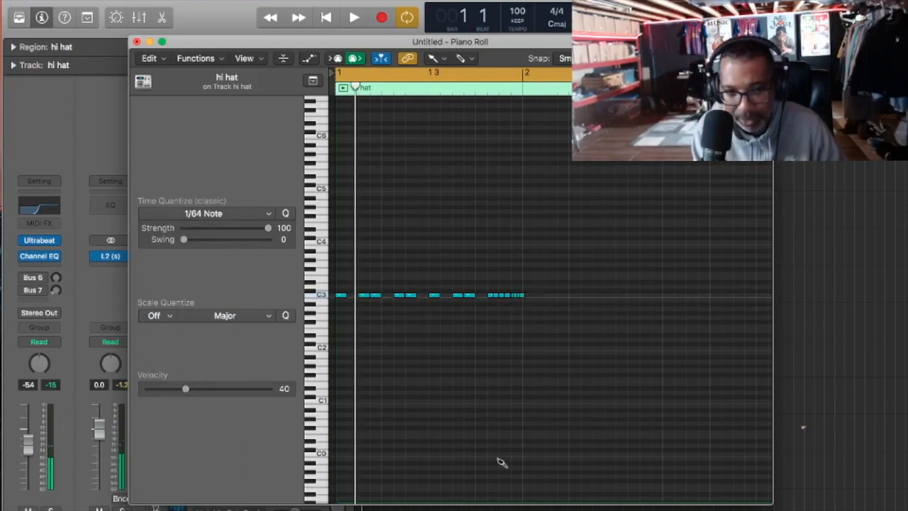
key("space")
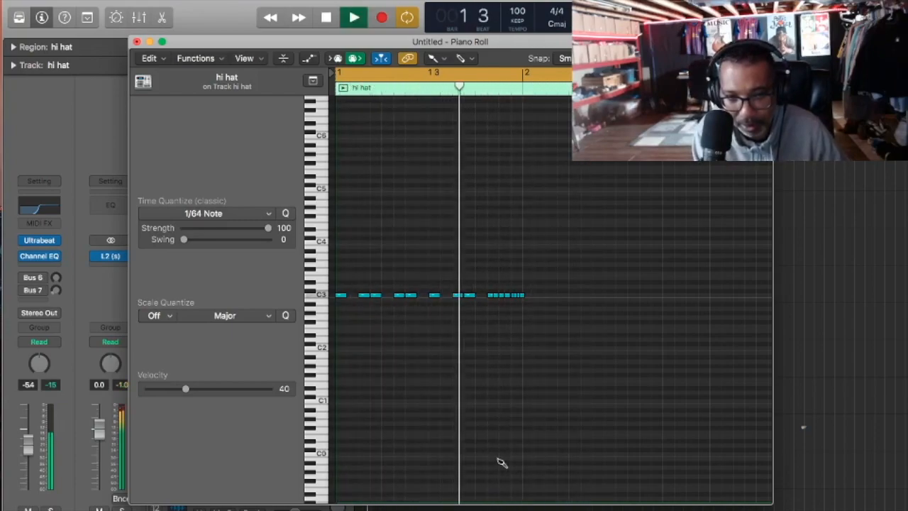
key("space")
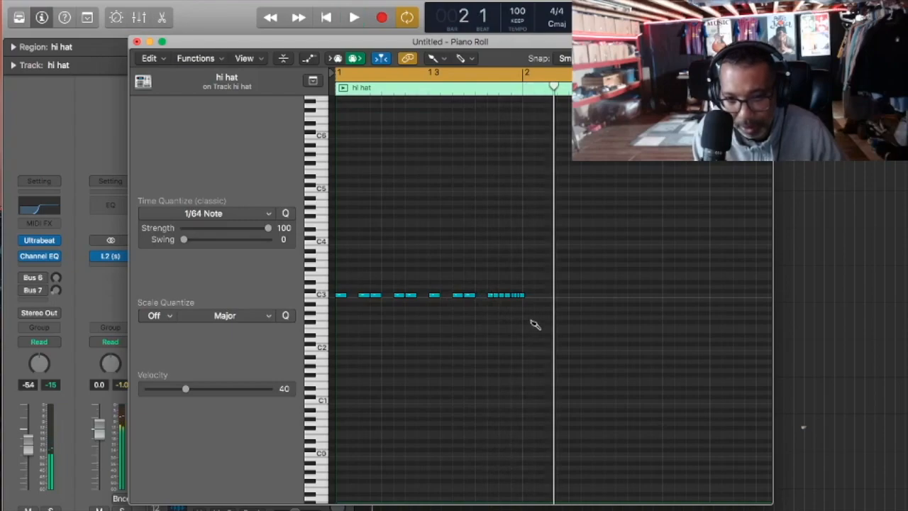
Copy all of bar 1's hi-hat notes to the start of bar 2 using the Pointer Tool and play the result
key("t")
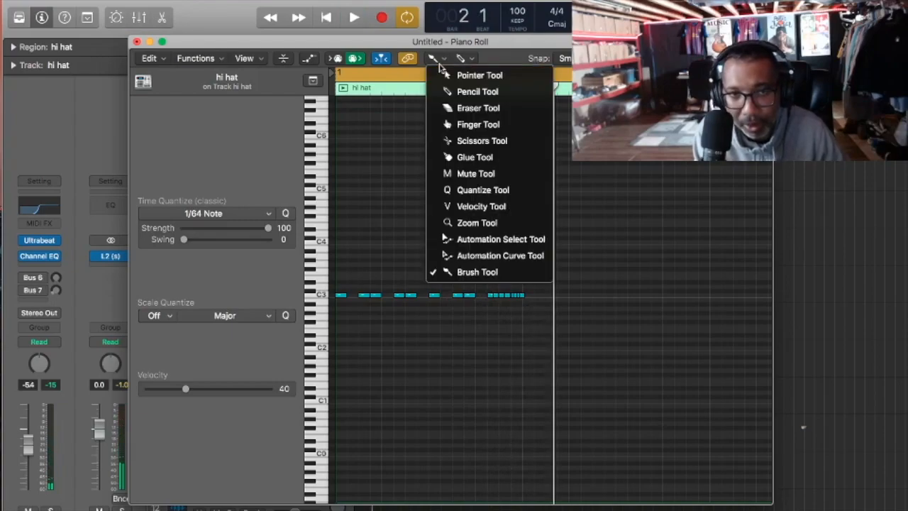
left_click(448, 75)
mouse_move(574, 212)
left_mouse_down()
mouse_move(546, 325)
mouse_move(400, 381)
mouse_move(328, 383)
left_mouse_up()
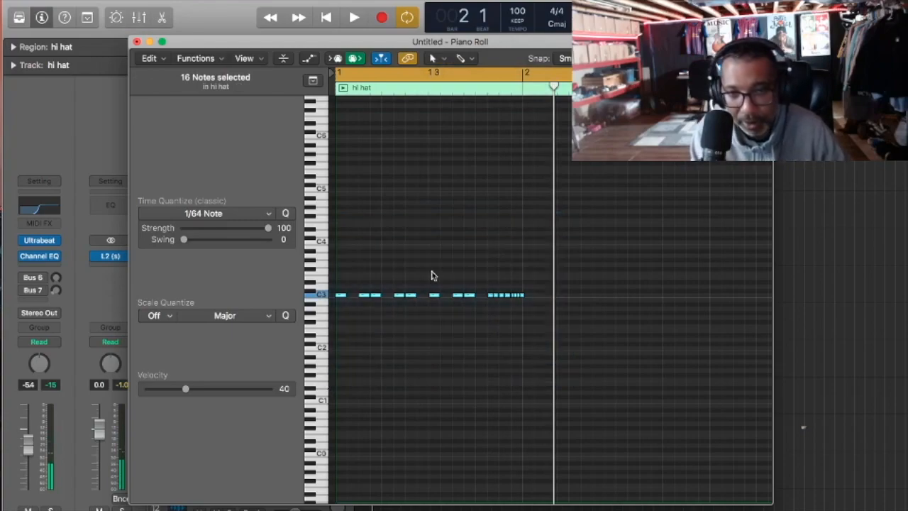
left_click_drag(555, 85, 523, 95)
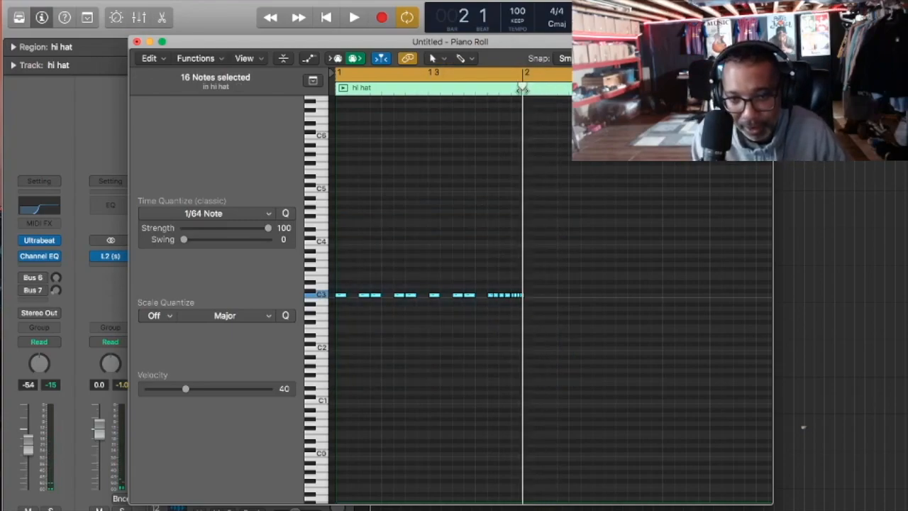
key("super+v")
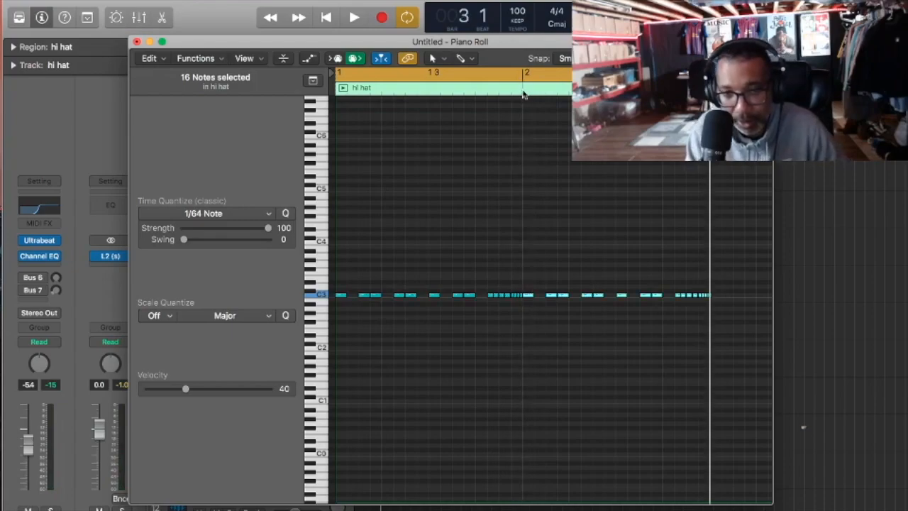
key("space")
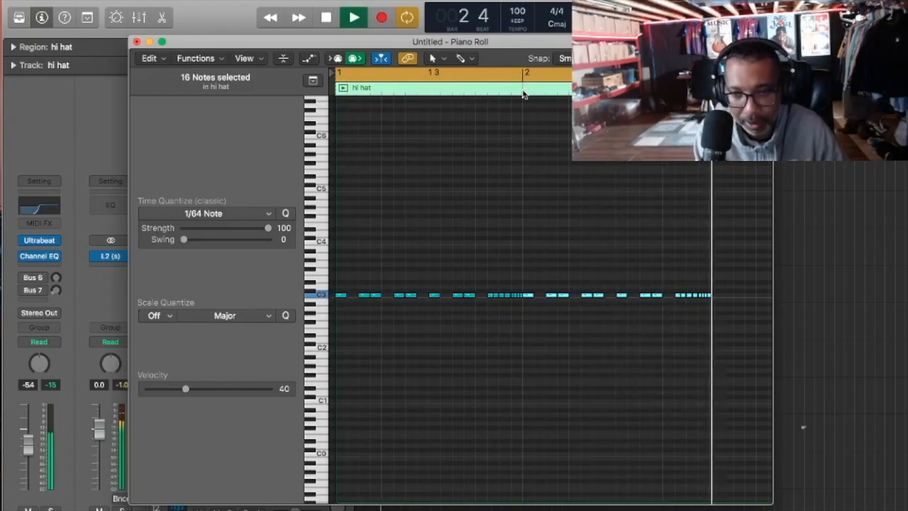
key("space")
Copy the hi-hat notes of bars 1 and 2 to the start of bar 3 and close the Piano Roll
left_click_drag(749, 245, 336, 370)
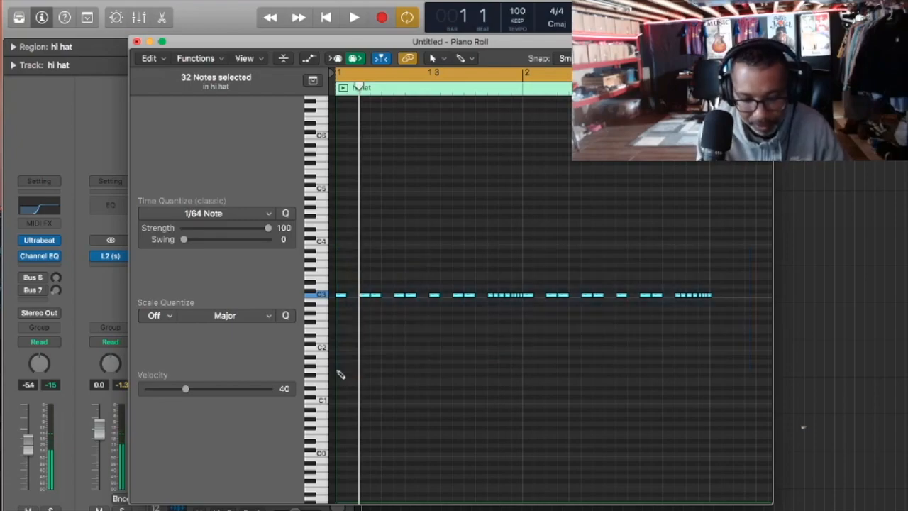
mouse_move(709, 87)
left_mouse_down()
mouse_move(722, 86)
mouse_move(710, 86)
left_mouse_up()
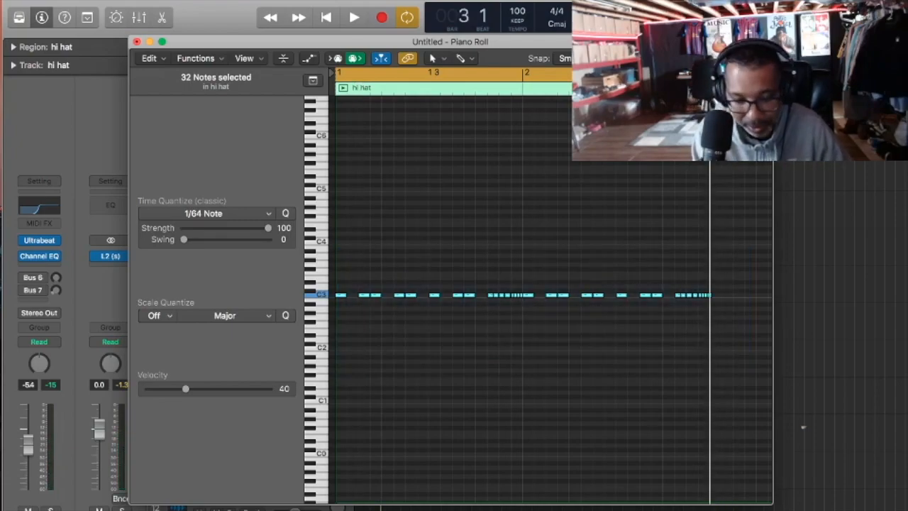
key("super+v")
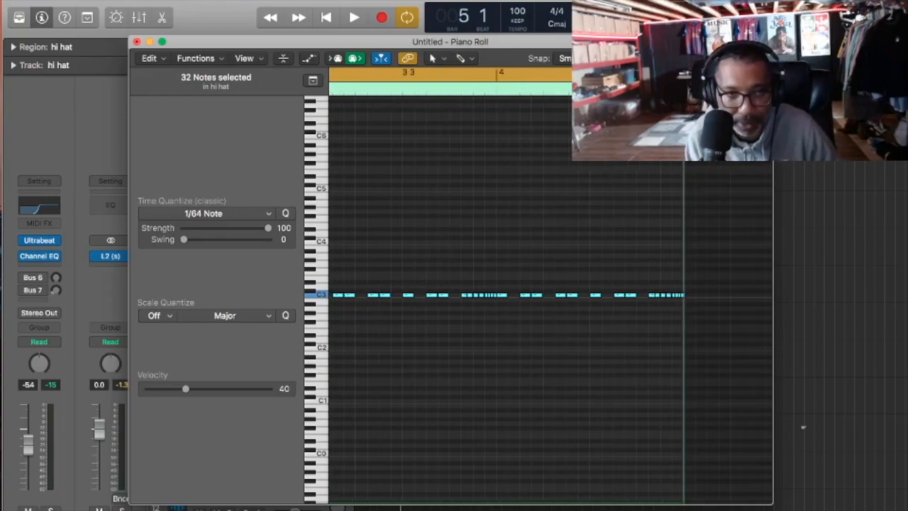
left_click(137, 43)
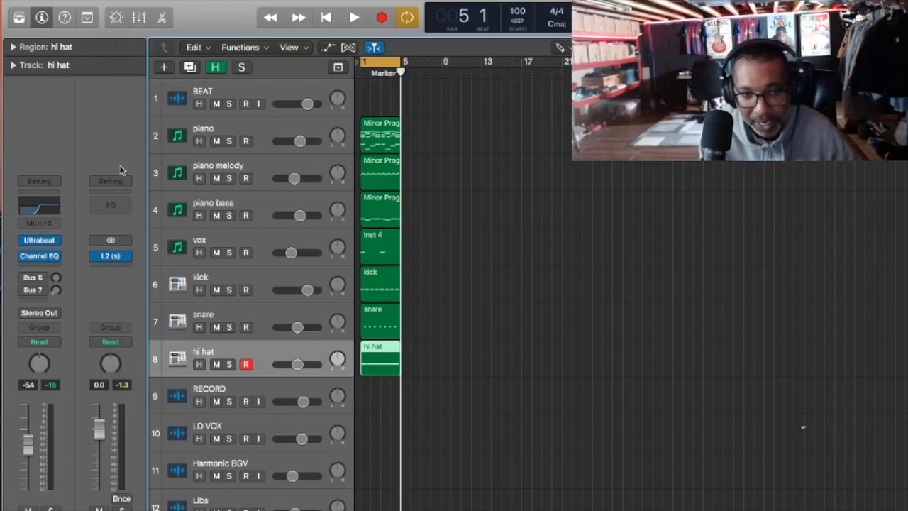
Select all the tracks from piano through hi hat together with their regions
left_click(252, 133)
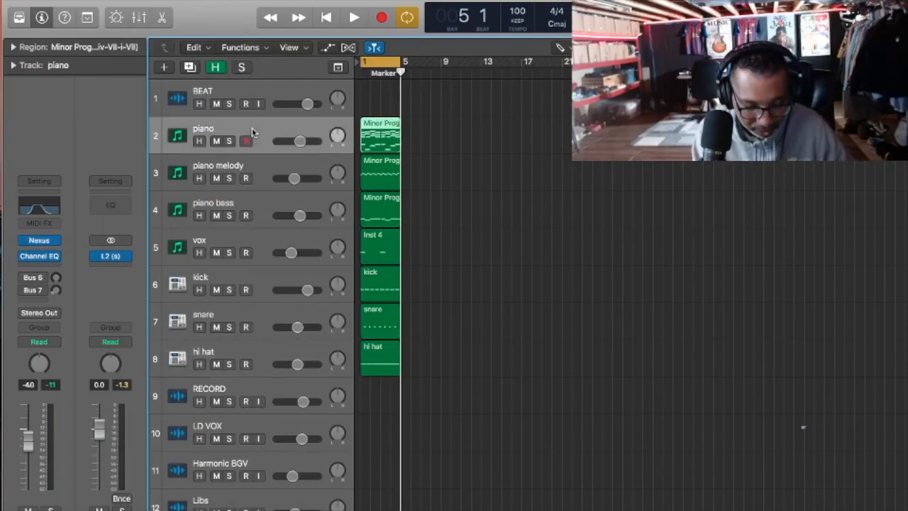
key("shift+Down")
key("shift+Down")
key("shift+Down")
key("shift+Down")
key("shift+Down")
key("shift+Down")
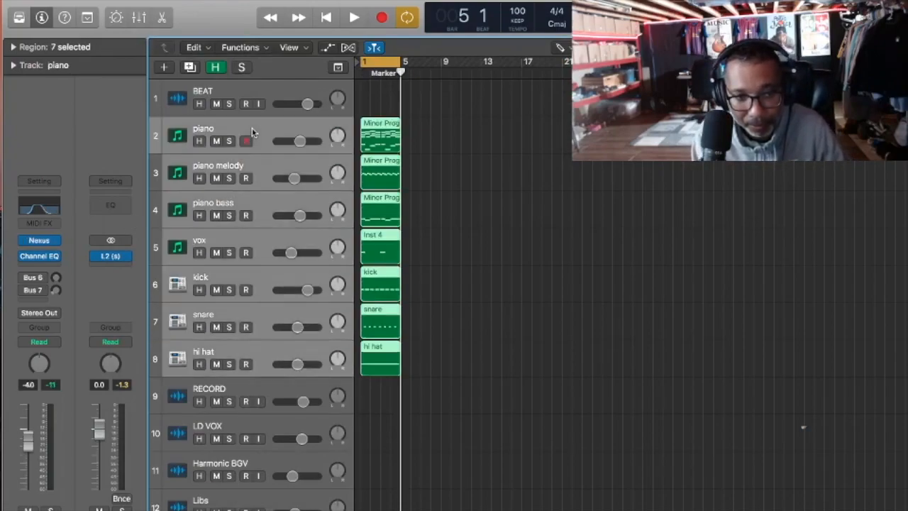
Move the selected piano through hi hat tracks above the BEAT track, switch to the Pointer Tool and deselect the regions
left_click_drag(261, 128, 257, 83)
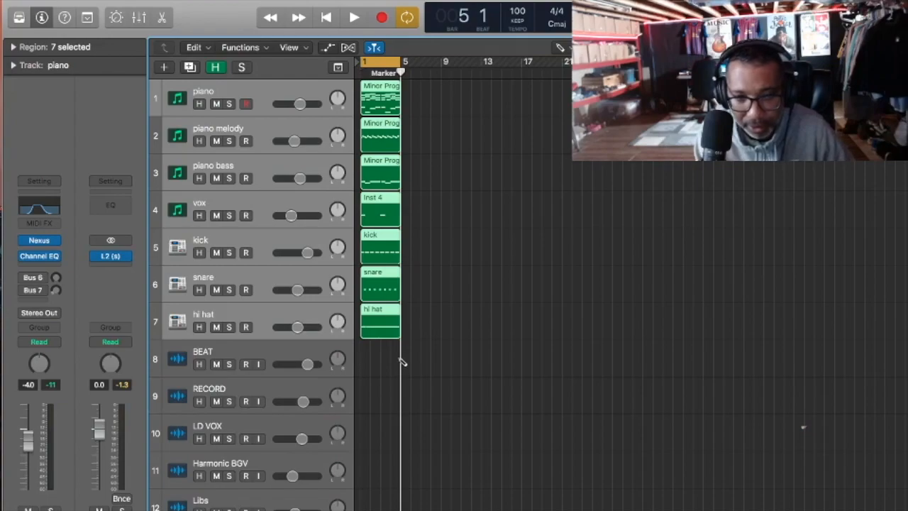
left_click(564, 51)
left_click(566, 63)
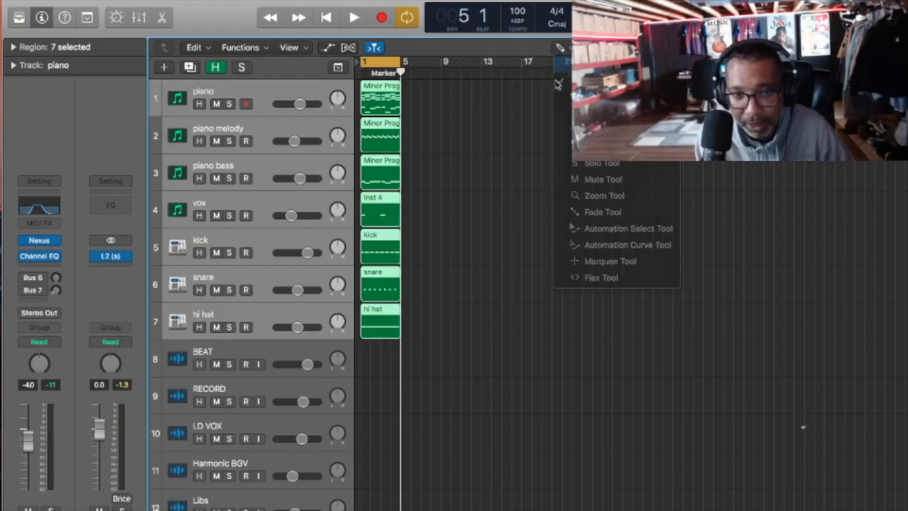
left_click(476, 204)
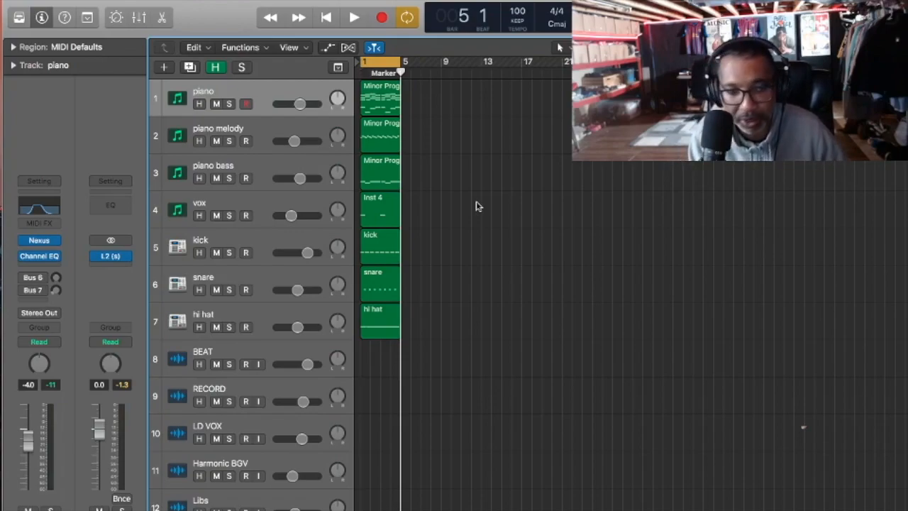
Repeat the seven four-bar regions up to bar 25 and extend the cycle range to cover them
left_click_drag(383, 354, 588, 106)
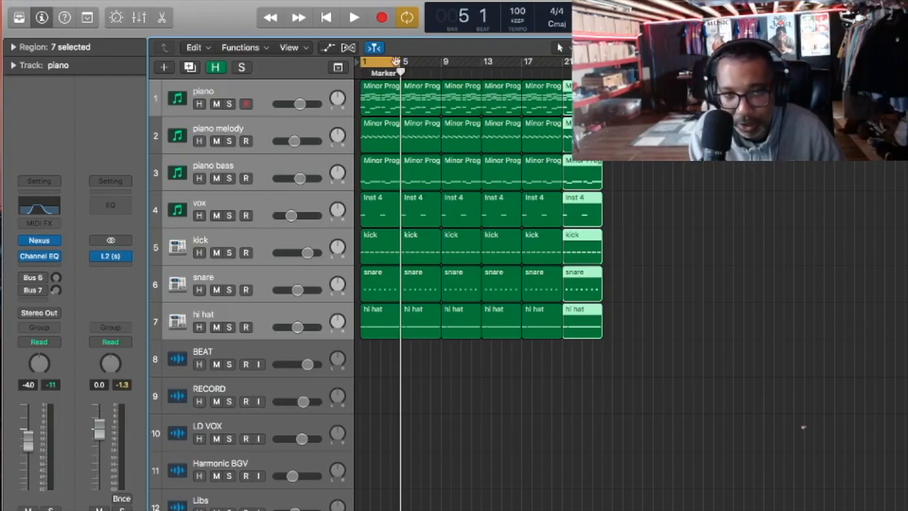
left_click_drag(401, 62, 580, 113)
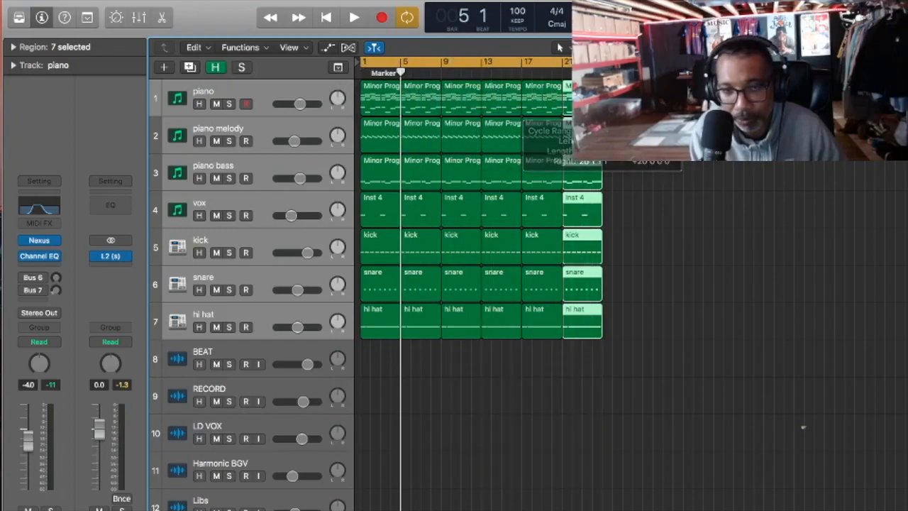
left_click(442, 434)
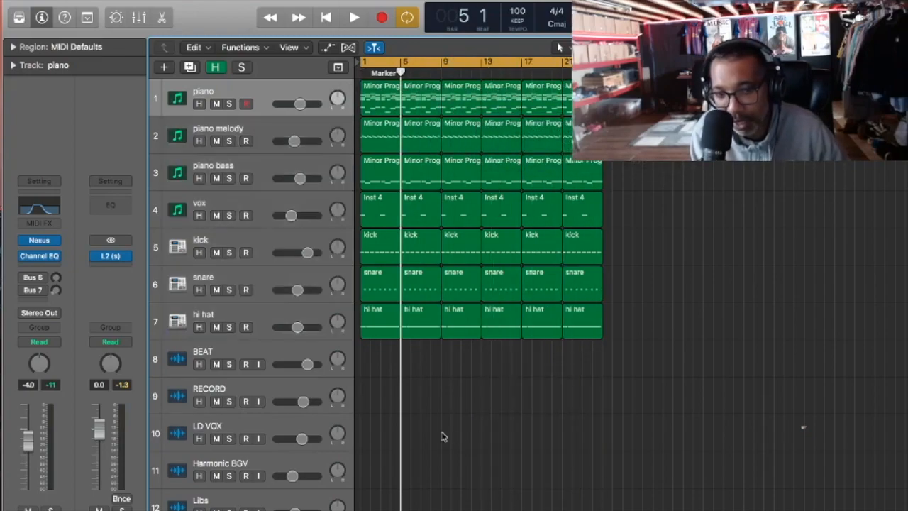
Delete the kick, snare and hi hat regions that start at bar 1
left_click(379, 312)
left_click(377, 284, "shift")
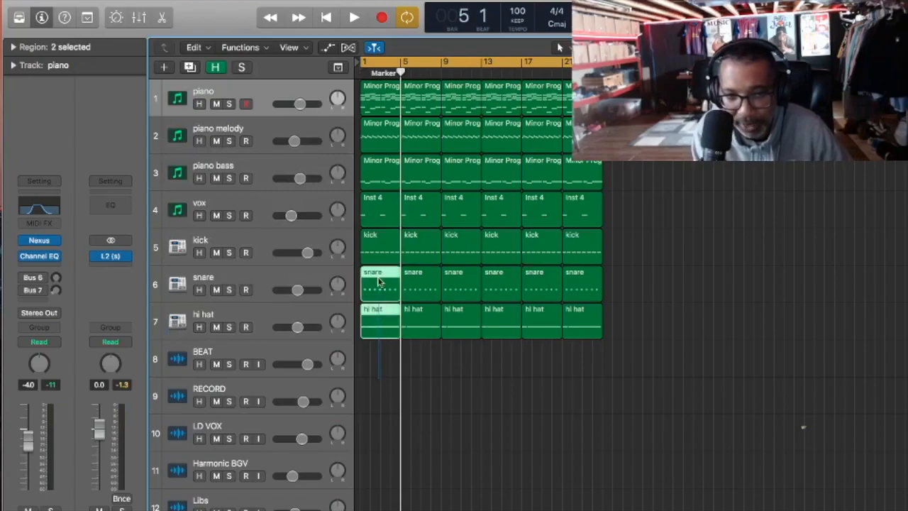
left_click(381, 252, "shift")
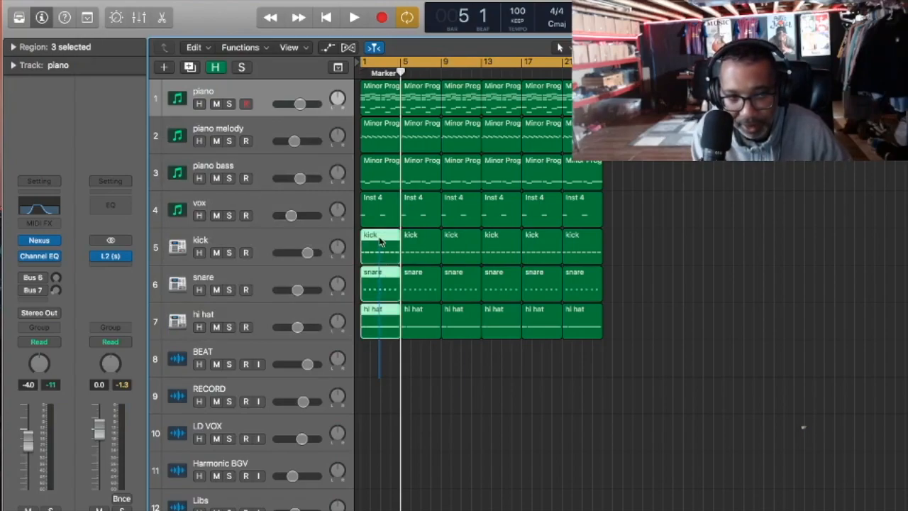
left_click(380, 242)
key("Delete")
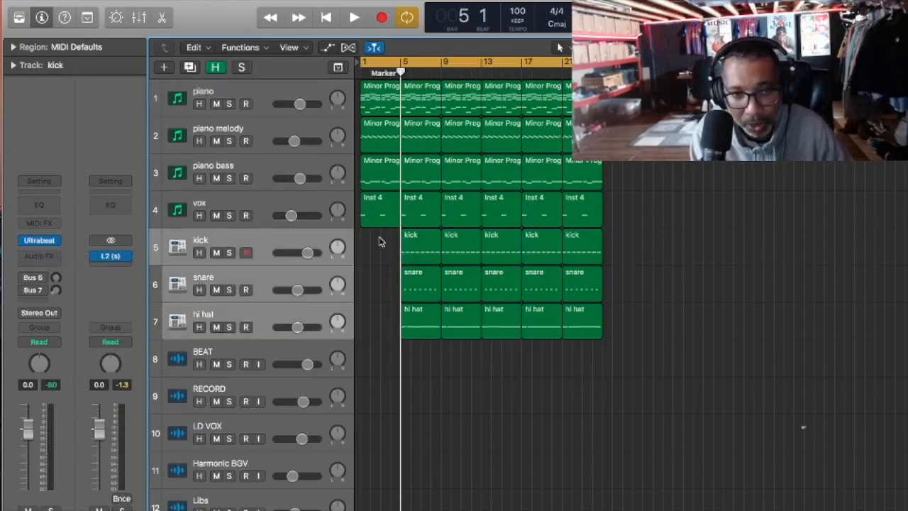
Delete the piano bass and piano melody regions that start at bar 1
left_click(383, 165)
key("Delete")
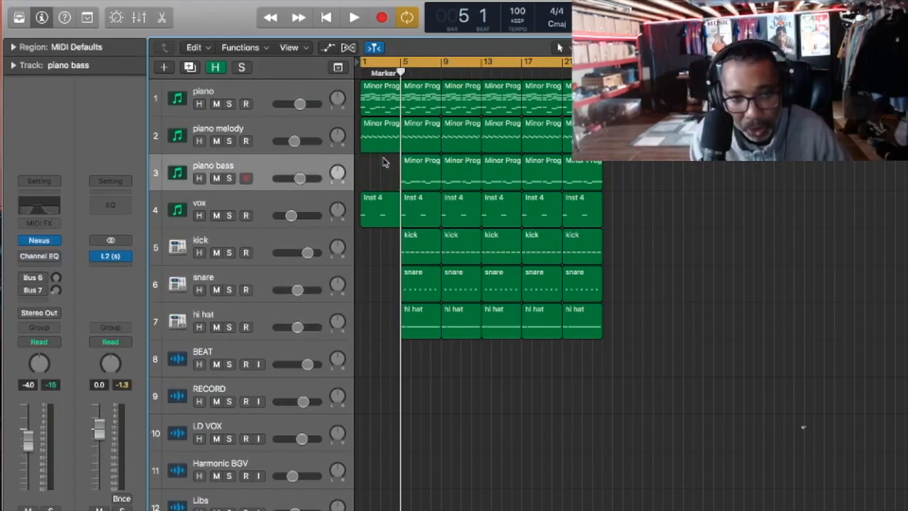
left_click(382, 140)
key("Delete")
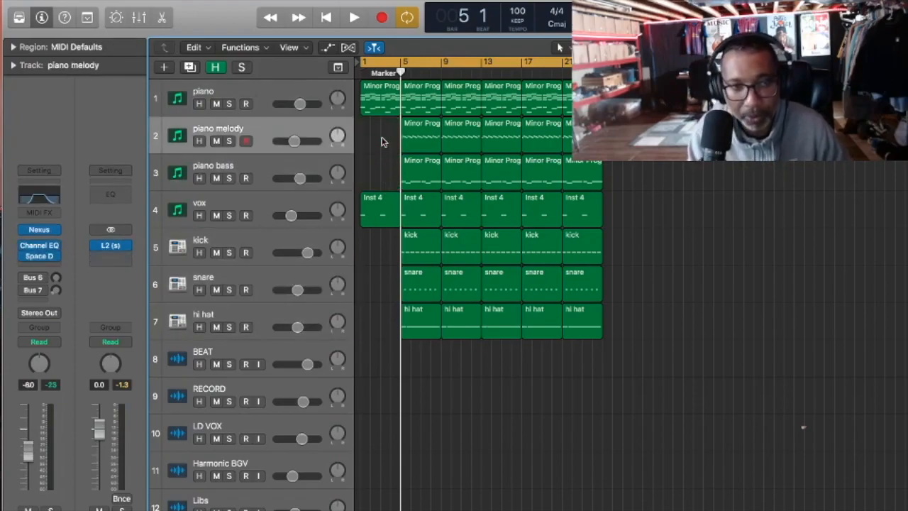
Delete the piano melody, hi hat and kick regions that start at bar 5
left_click(421, 145)
key("Delete")
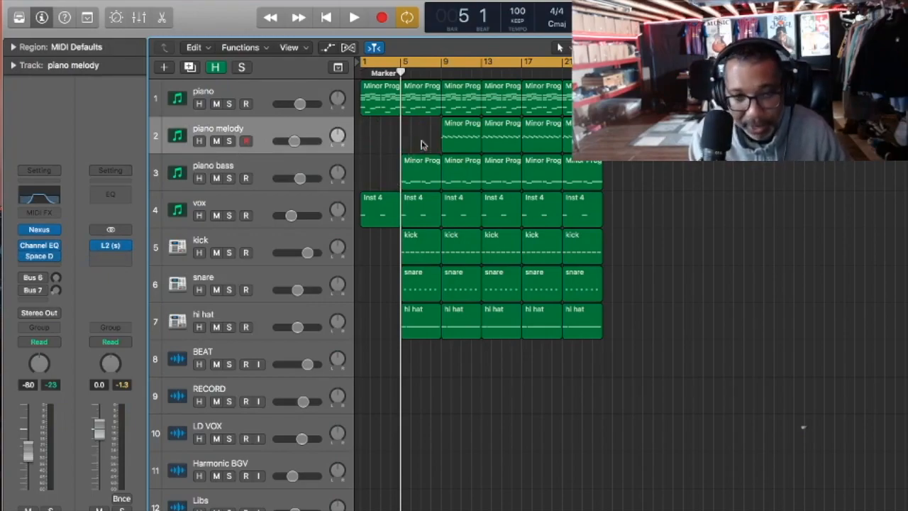
left_click(427, 337)
key("Delete")
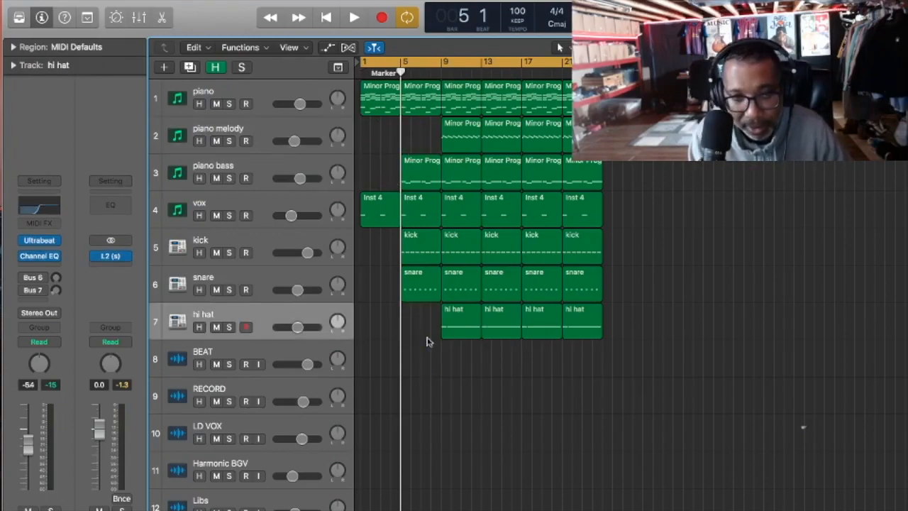
left_click(424, 240)
key("Delete")
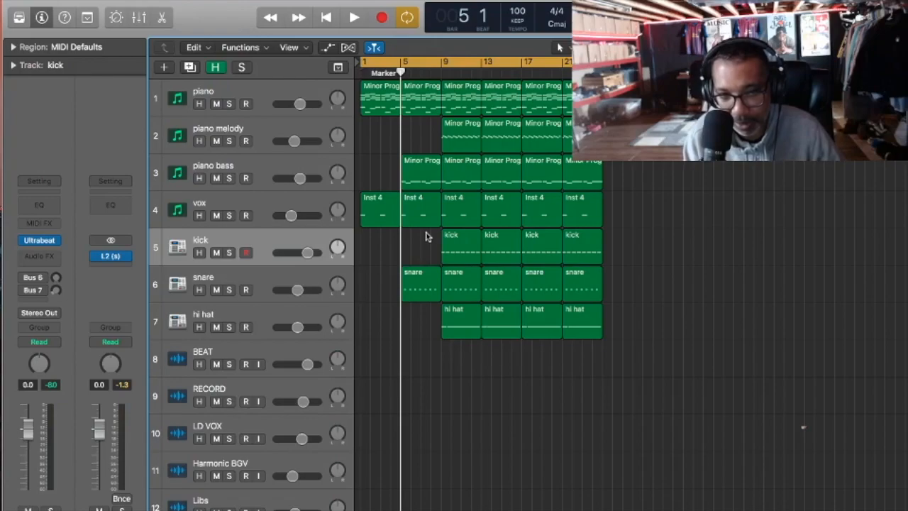
Shorten the bar 5 piano bass region to end at bar 8 and delete the piano melody regions from bar 17 onward
left_click_drag(439, 183, 431, 188)
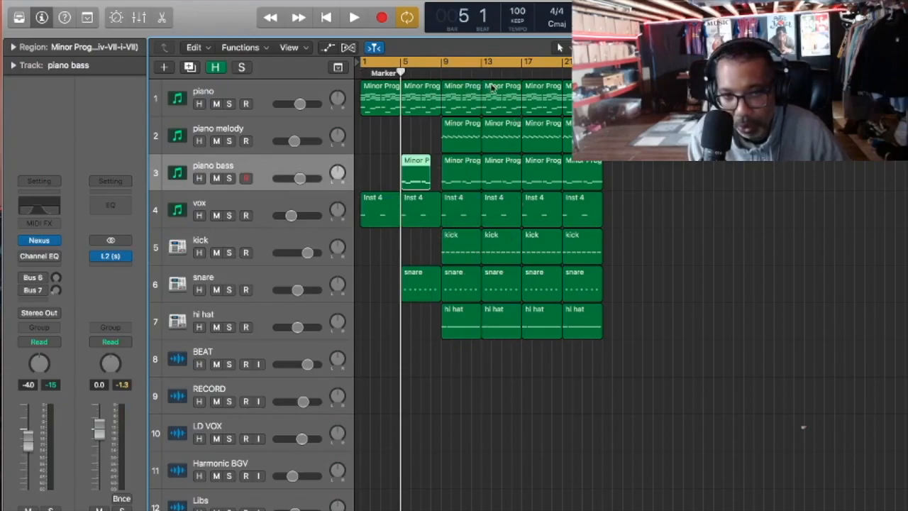
left_click_drag(610, 139, 559, 143)
key("Delete")
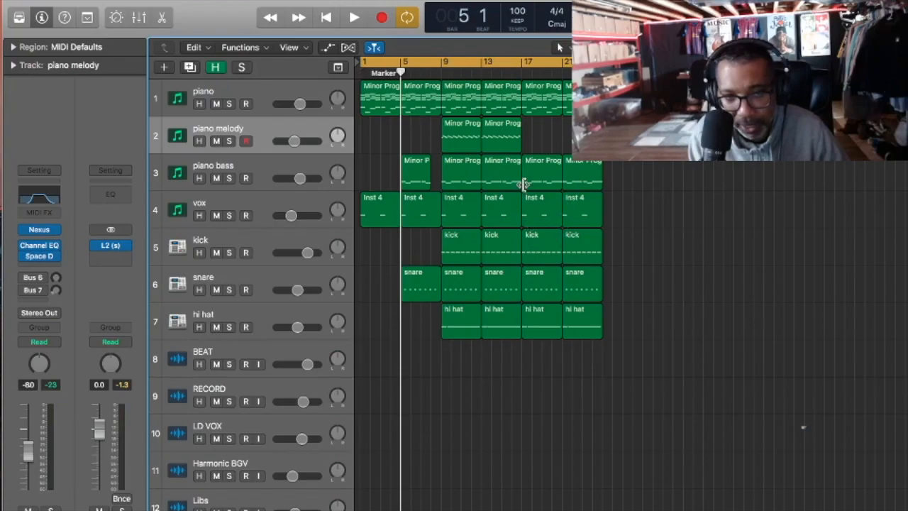
Trim the starts of the bar 17 piano bass, snare and hi hat regions to bar 19
left_click_drag(523, 185, 541, 185)
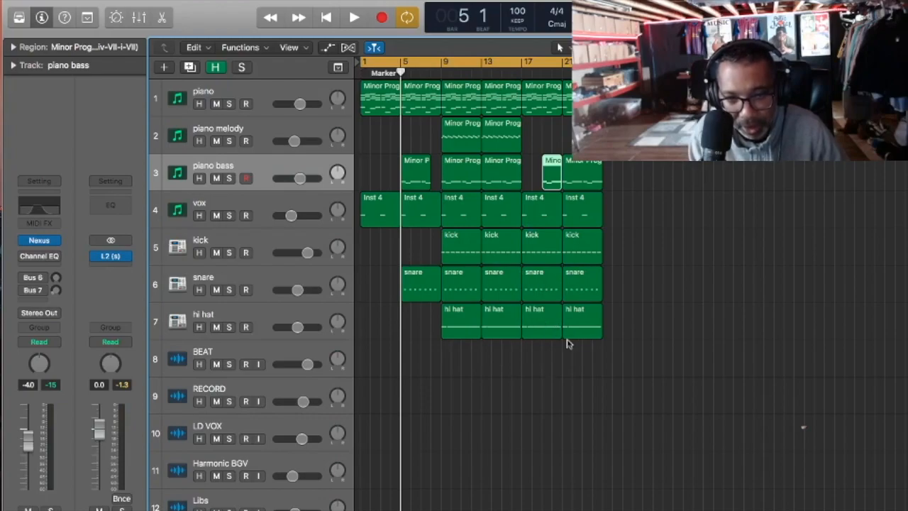
left_click_drag(525, 293, 545, 291)
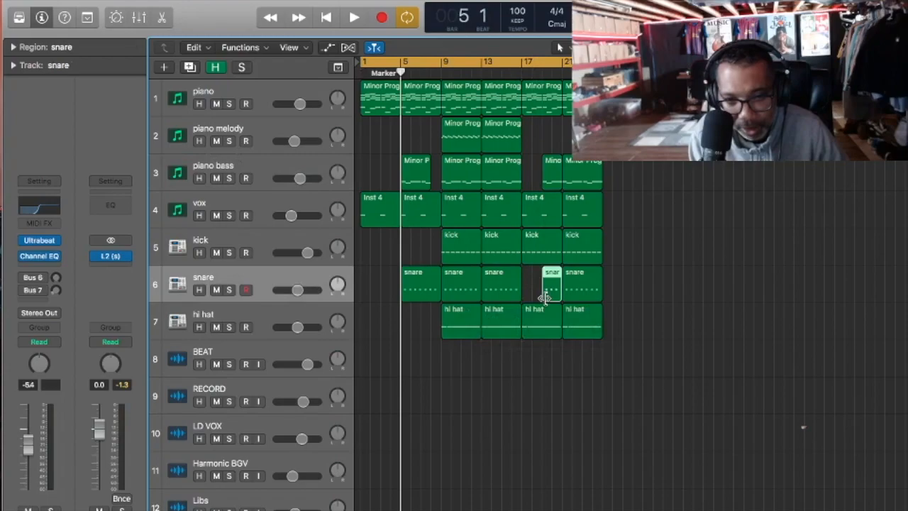
left_click_drag(523, 330, 547, 330)
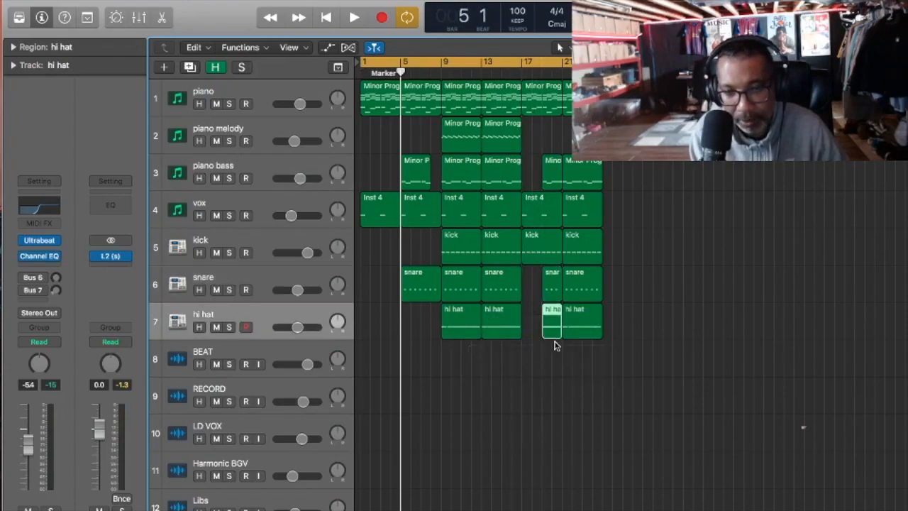
Trim the start of the bar 21 snare region to bar 23 and end the bar 21 hi hat region at bar 23
left_click(600, 287)
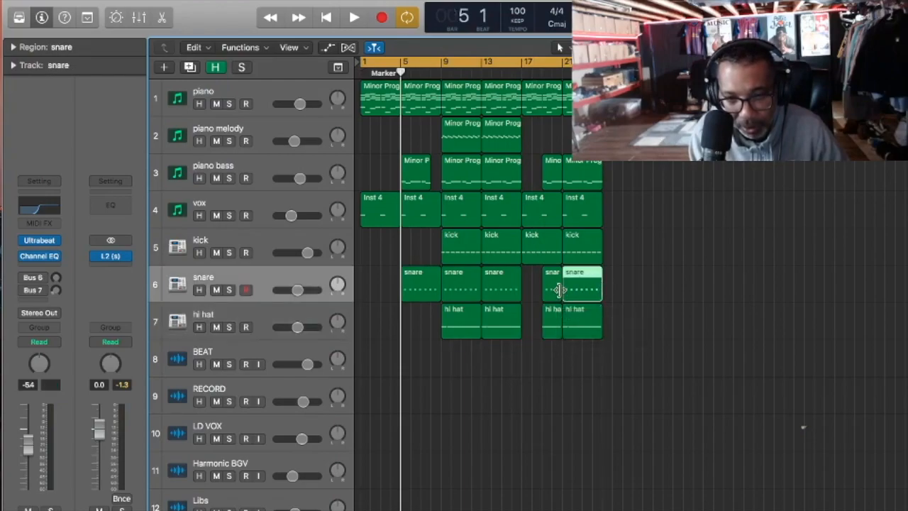
left_click_drag(565, 288, 582, 291)
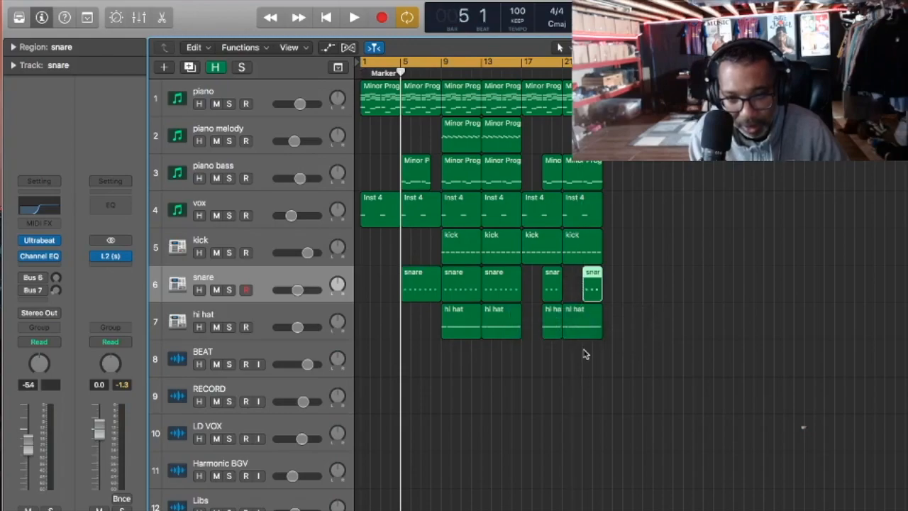
left_click_drag(599, 337, 581, 338)
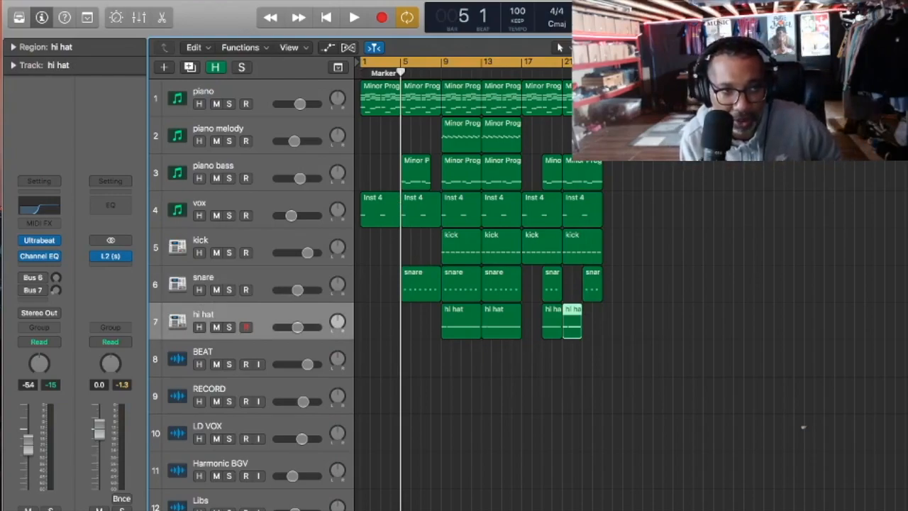
Open the Logic project in the "nah struggle again riddim" folder for importing its tracks
left_click(106, 0)
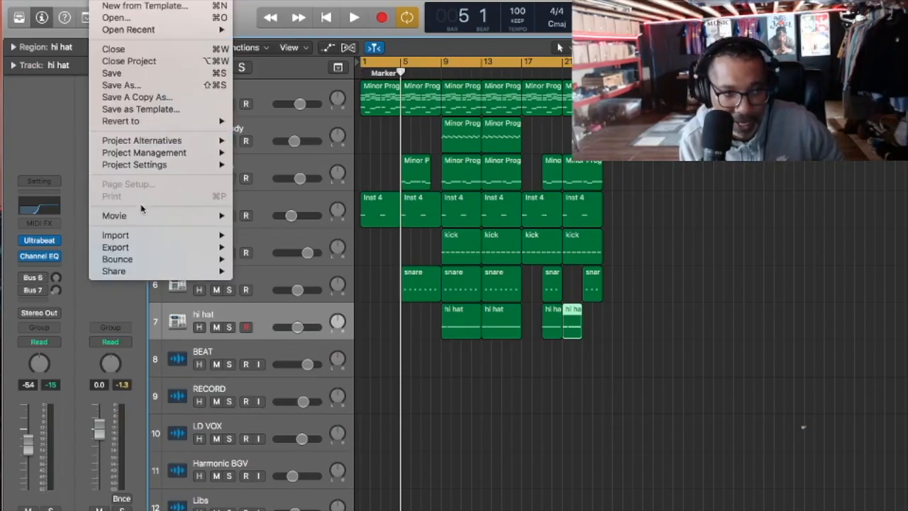
mouse_move(158, 240)
left_click(264, 234)
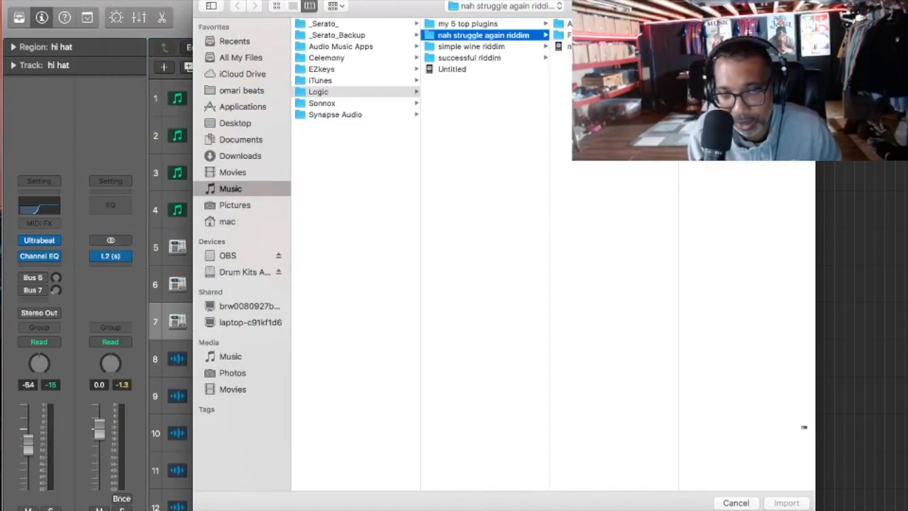
key("Right")
key("Return")
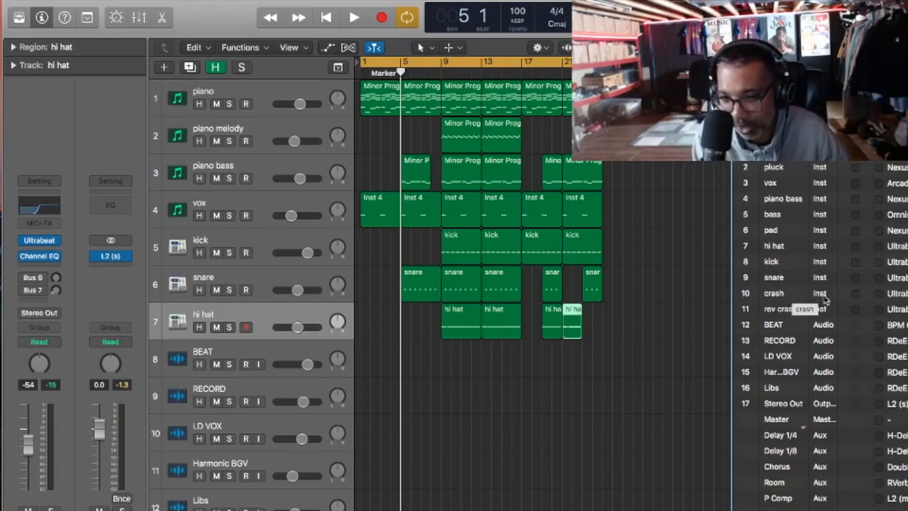
Import the crash and rev crash tracks with their regions and instruments, and close the browser
left_click(855, 294)
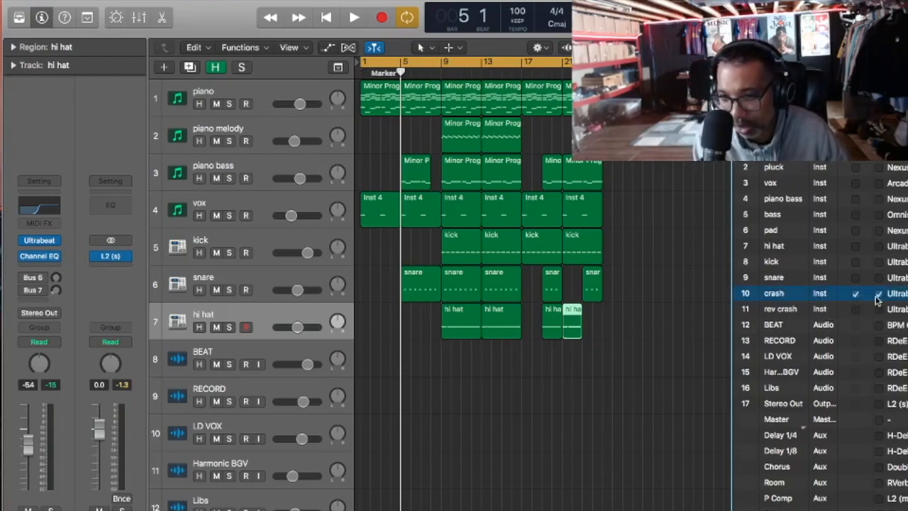
left_click(860, 310)
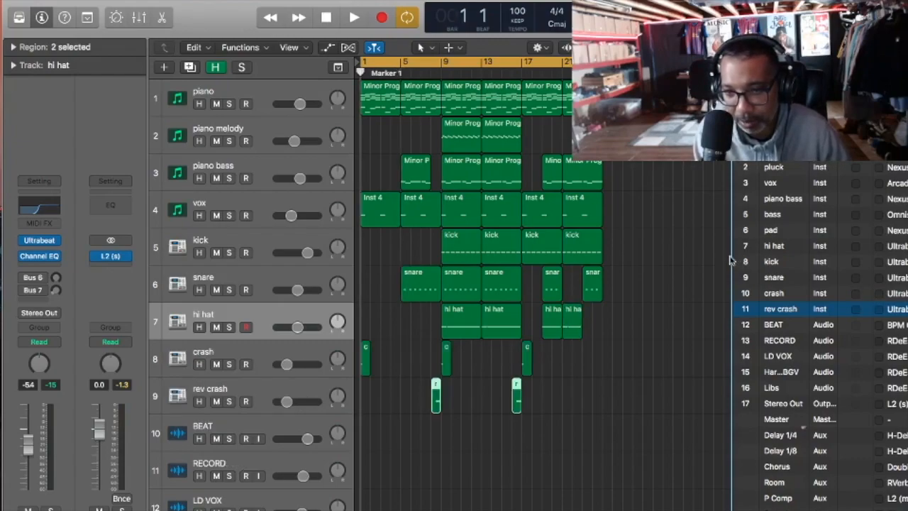
left_click_drag(731, 257, 735, 253)
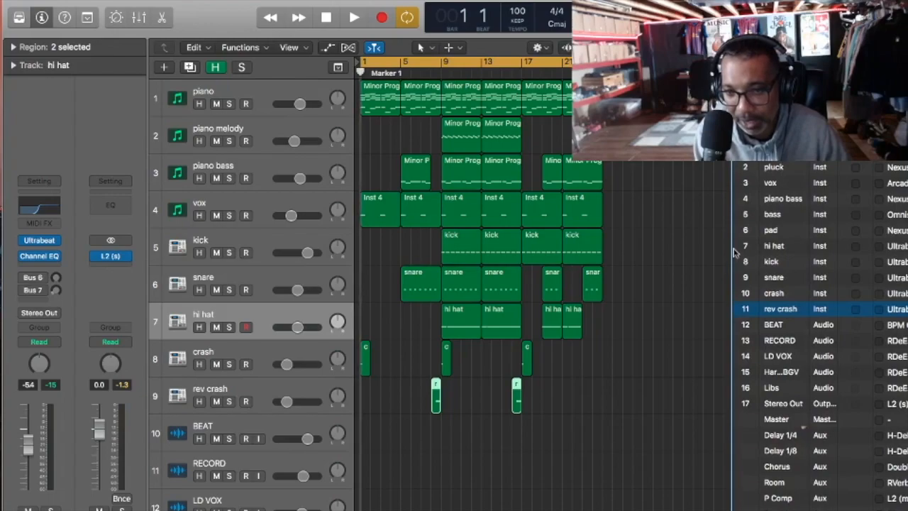
key("f")
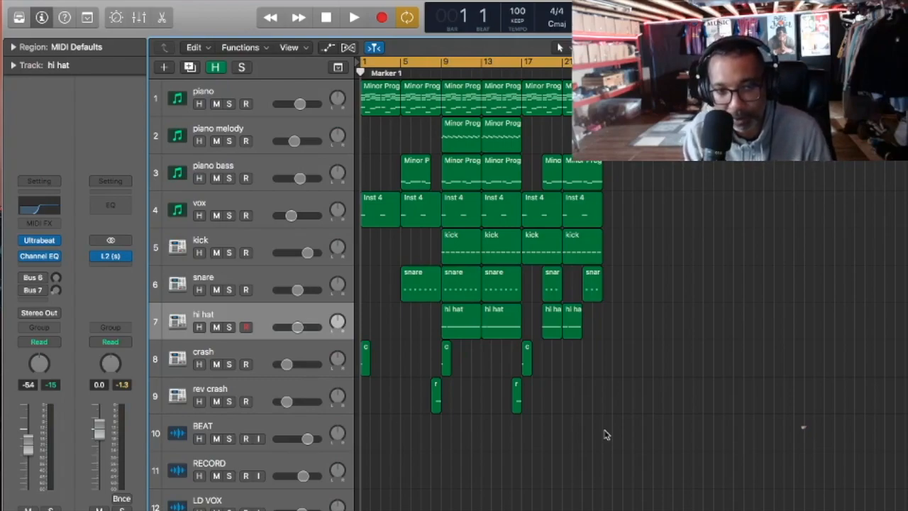
Play the arrangement from bar 1, lower the hi hat track's volume to -15.2 dB and stop playback
key("space")
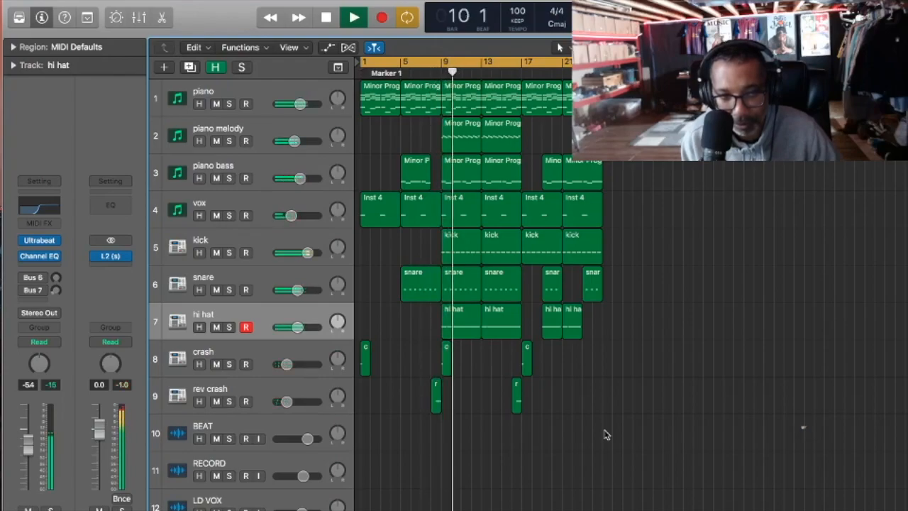
left_click_drag(294, 334, 288, 334)
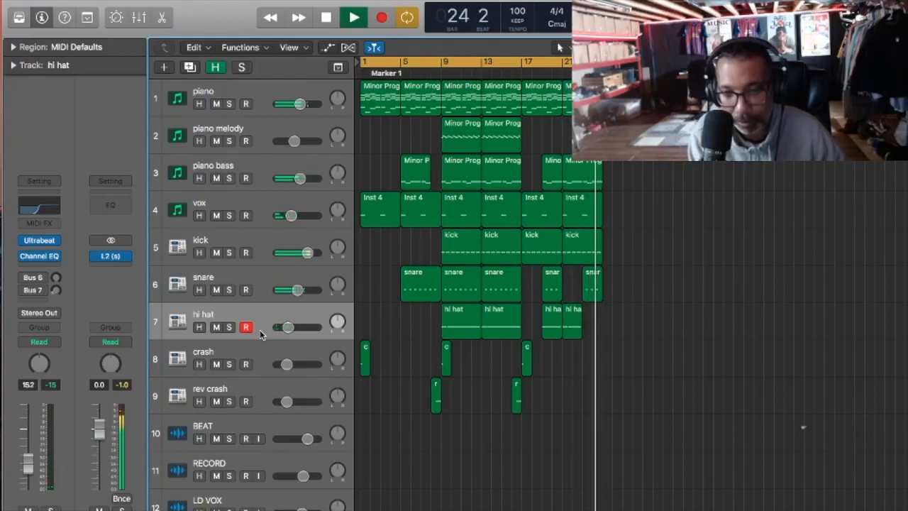
key("space")
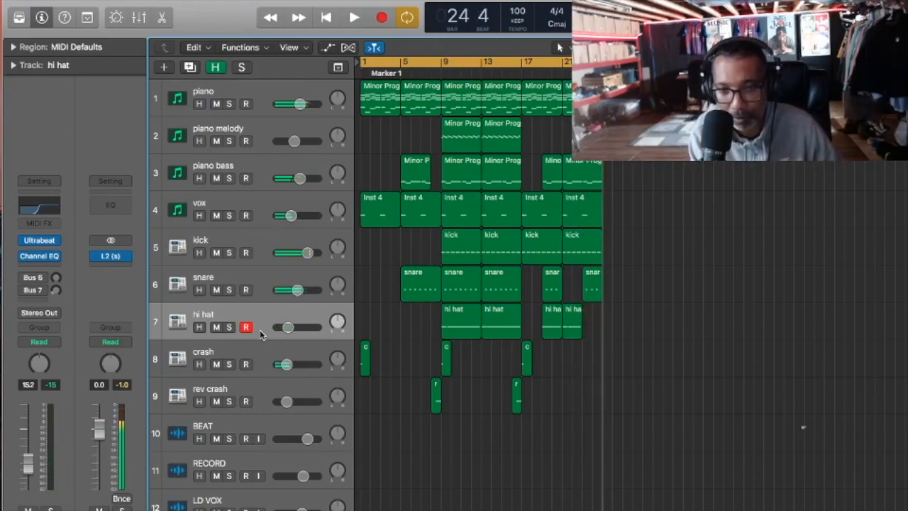